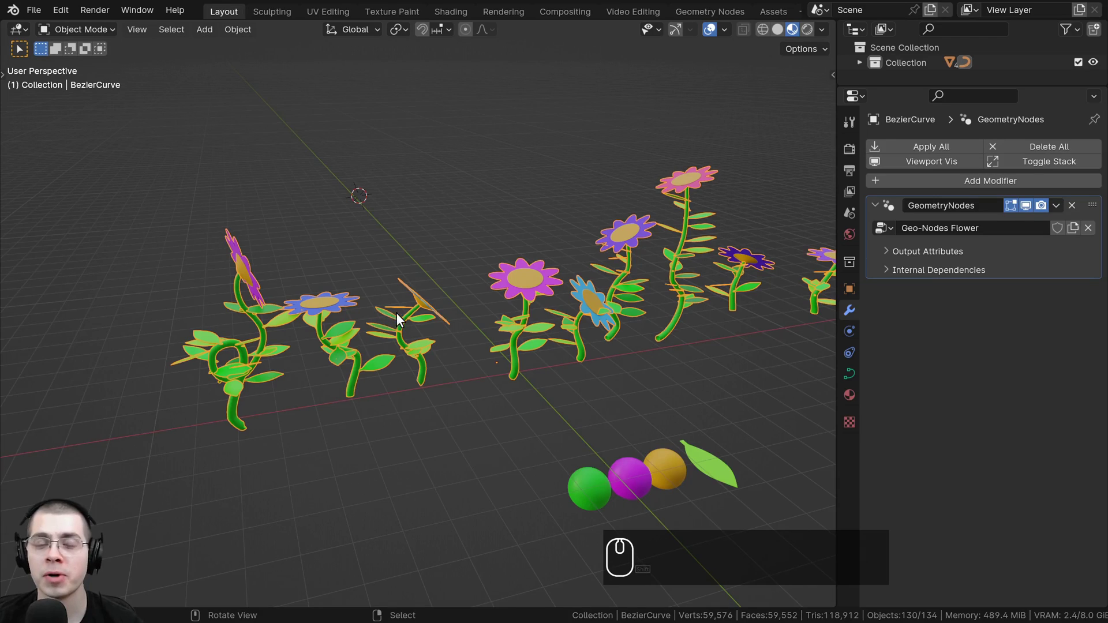
Step: Enter Edit Mode on the flower curve and draw several bent stems freehand beside the existing flowers
middle_click_drag(397, 312, 418, 306)
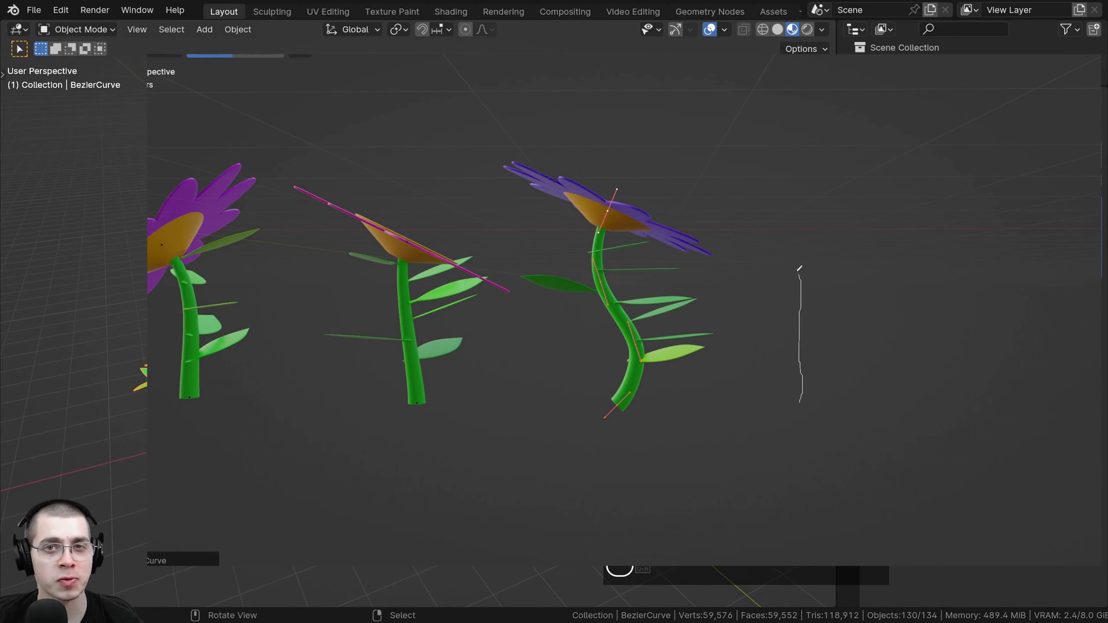
middle_click_drag(403, 321, 346, 352, "shift")
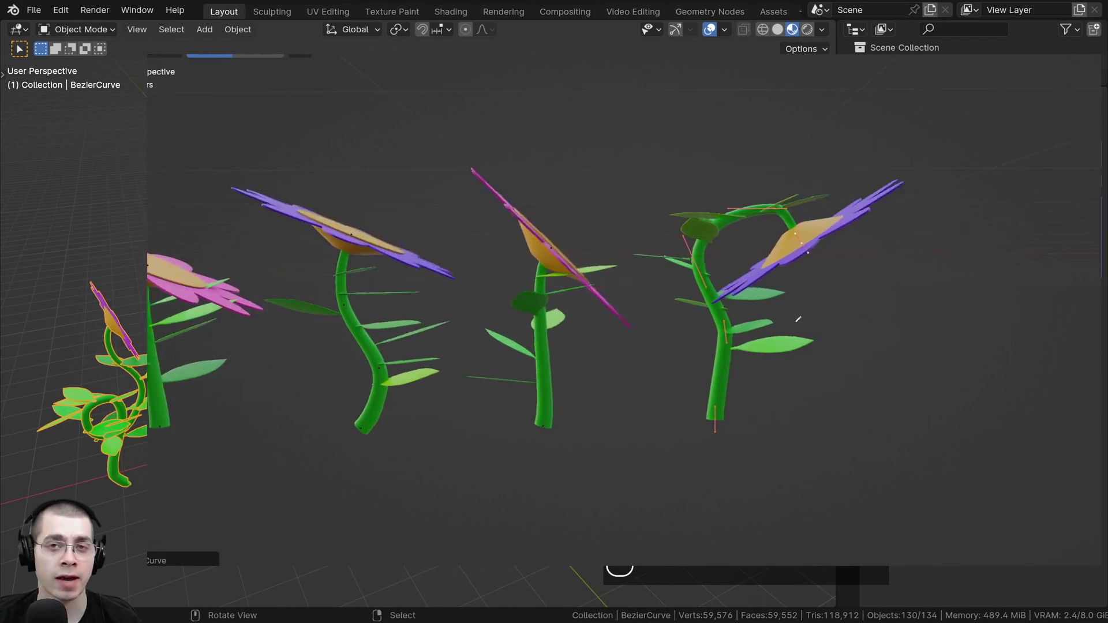
middle_click_drag(798, 321, 754, 375)
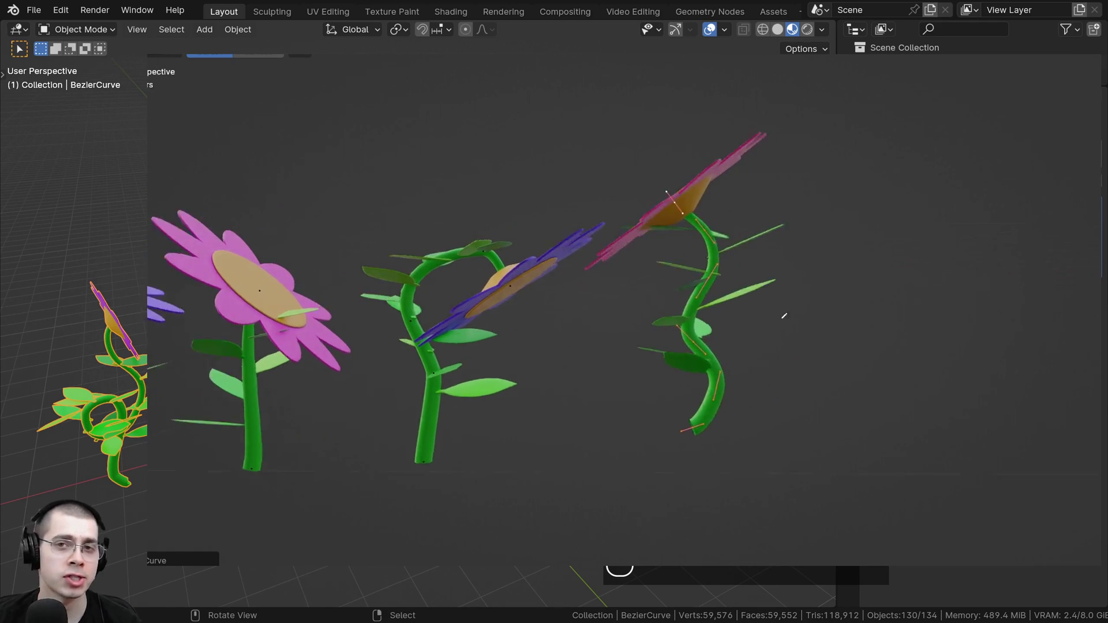
middle_click_drag(781, 314, 782, 439)
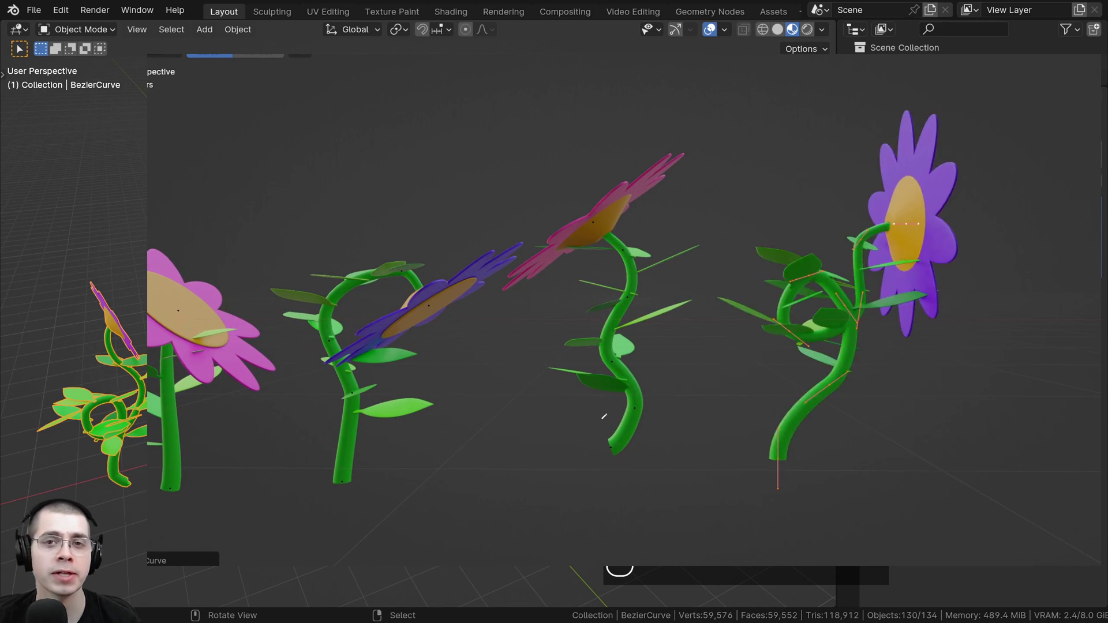
mouse_move(778, 323)
middle_mouse_down()
mouse_move(700, 425)
mouse_move(811, 383)
middle_mouse_up()
key("Tab")
left_click_drag(807, 390, 835, 219)
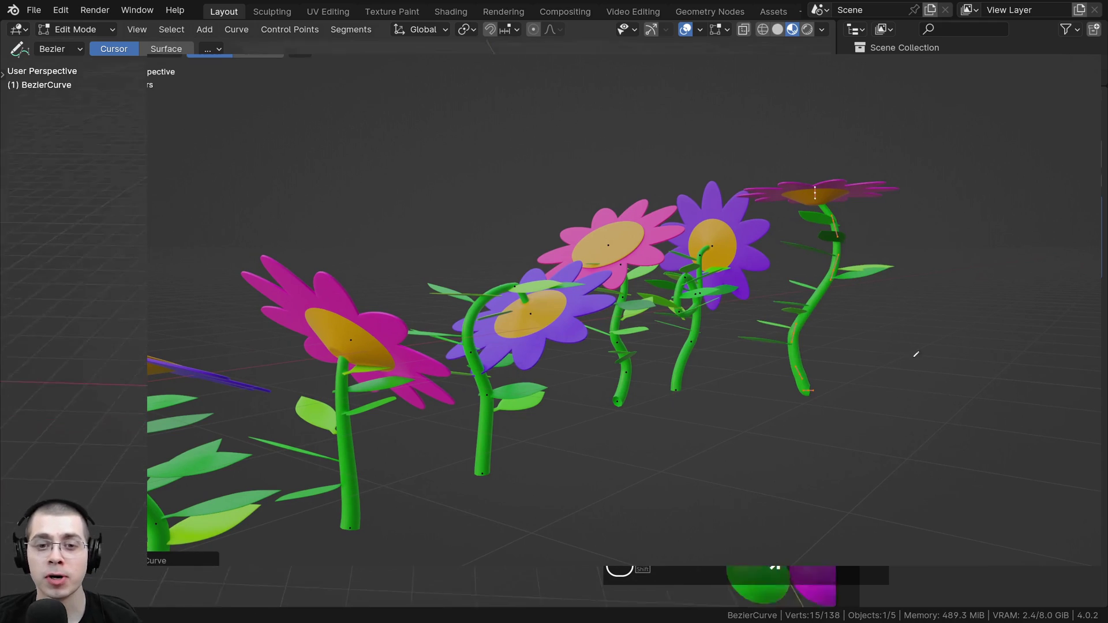
left_click_drag(915, 354, 951, 206)
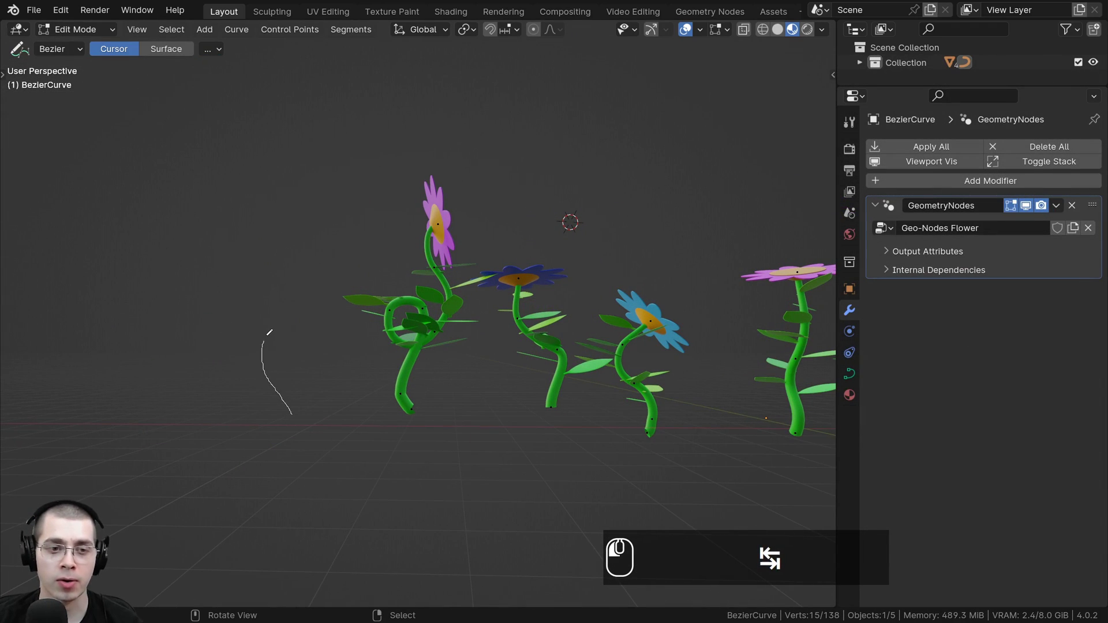
left_click_drag(278, 209, 278, 209)
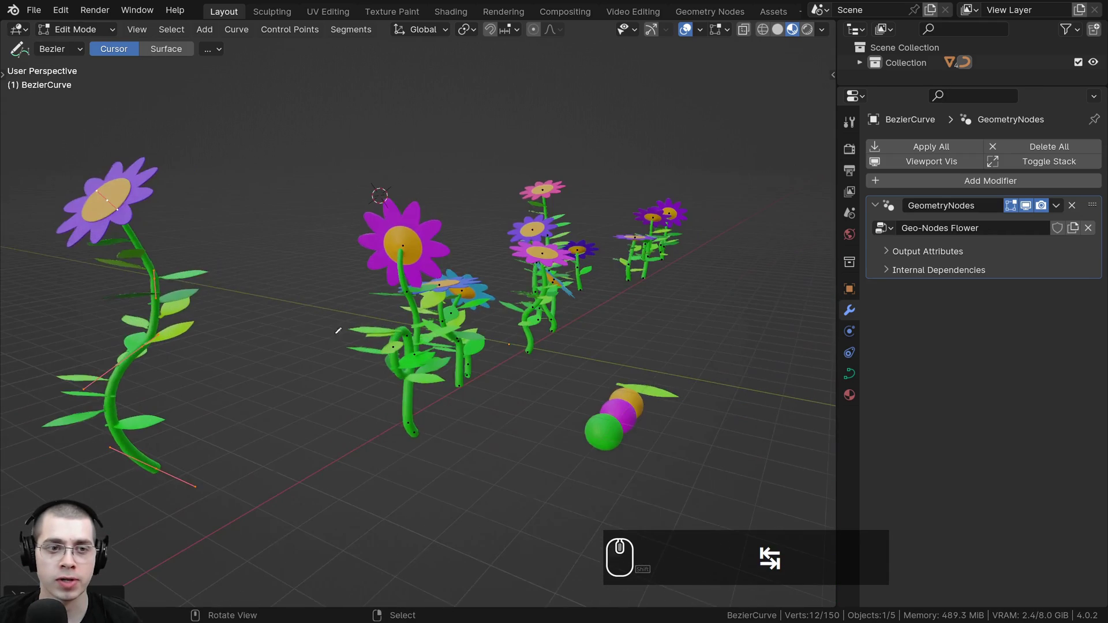
Step: Draw more wavy stems freehand in the empty space around the flower row to fill the scene with flowers
mouse_move(115, 380)
middle_mouse_down("shift")
mouse_move(363, 397)
mouse_move(240, 433)
middle_mouse_up("shift")
mouse_move(240, 433)
left_mouse_down()
mouse_move(210, 396)
mouse_move(197, 311)
left_mouse_up()
left_click_drag(389, 473, 346, 391)
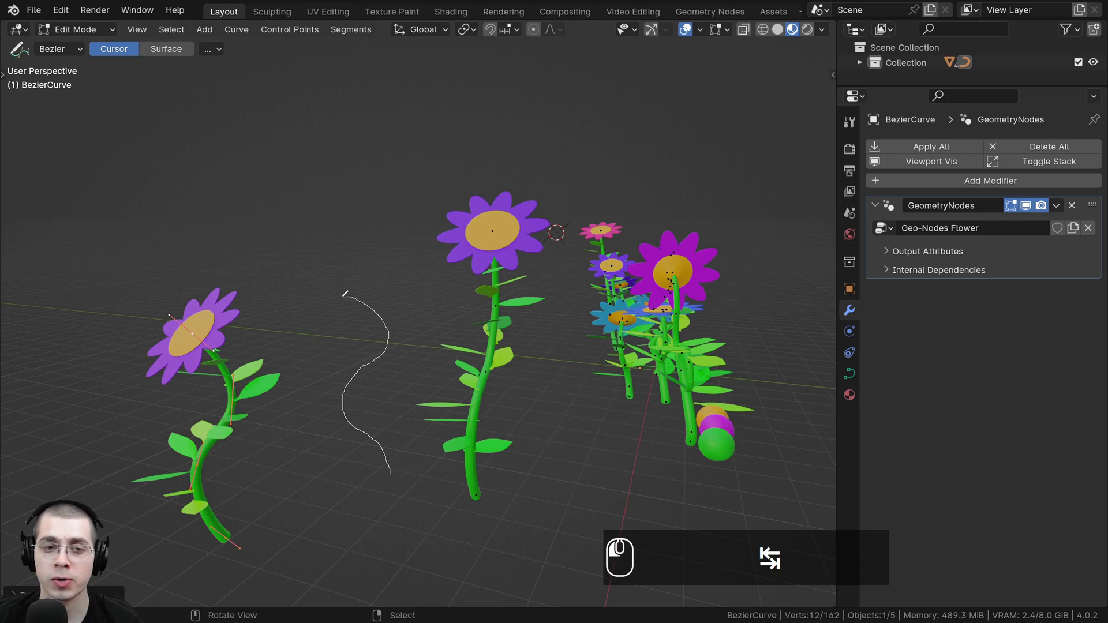
left_click_drag(344, 293, 344, 294)
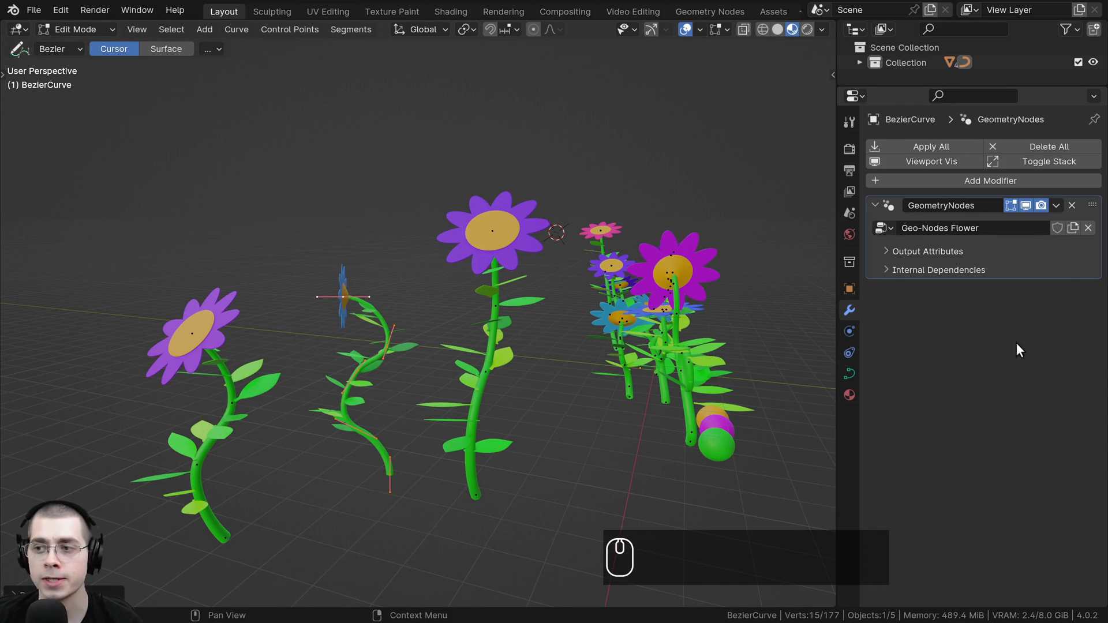
middle_click_drag(508, 192, 396, 253, "shift")
scroll(479, 236, "up", 2)
scroll(464, 291, "down", 5)
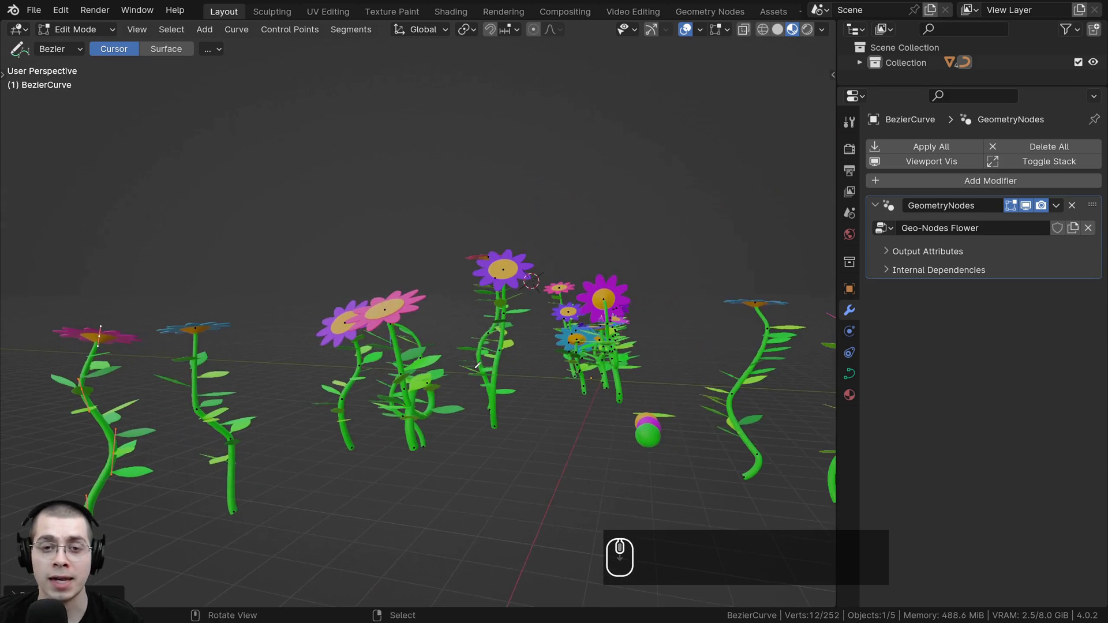
middle_click_drag(564, 441, 537, 422, "shift")
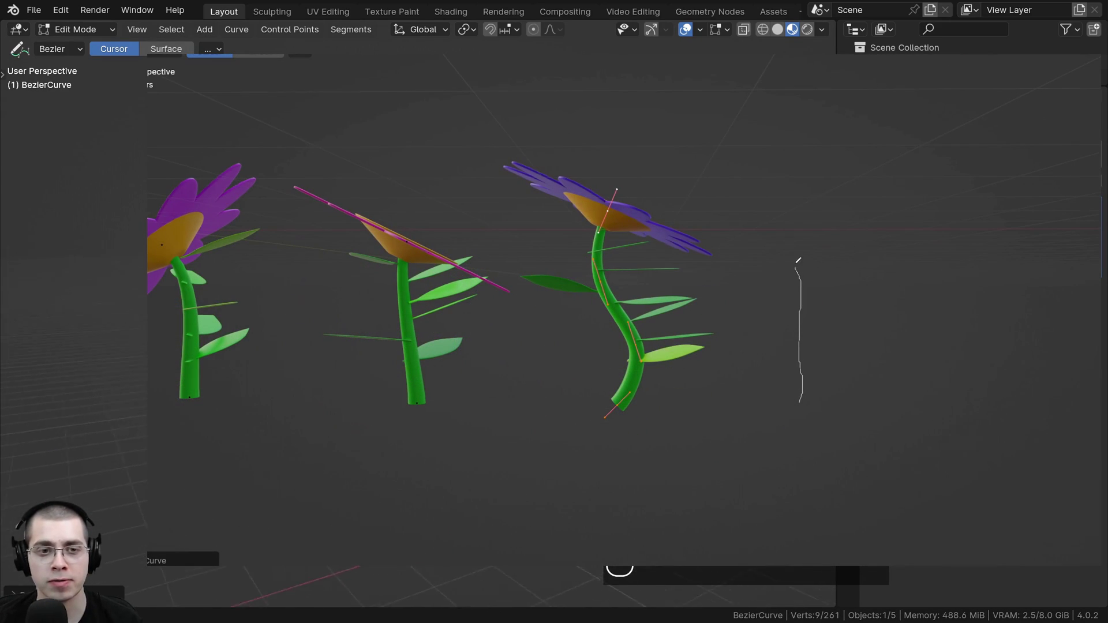
Step: Draw a hook-topped stem, a wavy stem and a stem with a loop, each next to the last flower
middle_click_drag(869, 281, 822, 370)
mouse_move(797, 235)
left_mouse_down()
mouse_move(898, 239)
mouse_move(908, 253)
left_mouse_up()
middle_click_drag(908, 252, 595, 270, "shift")
left_click_drag(760, 400, 760, 312)
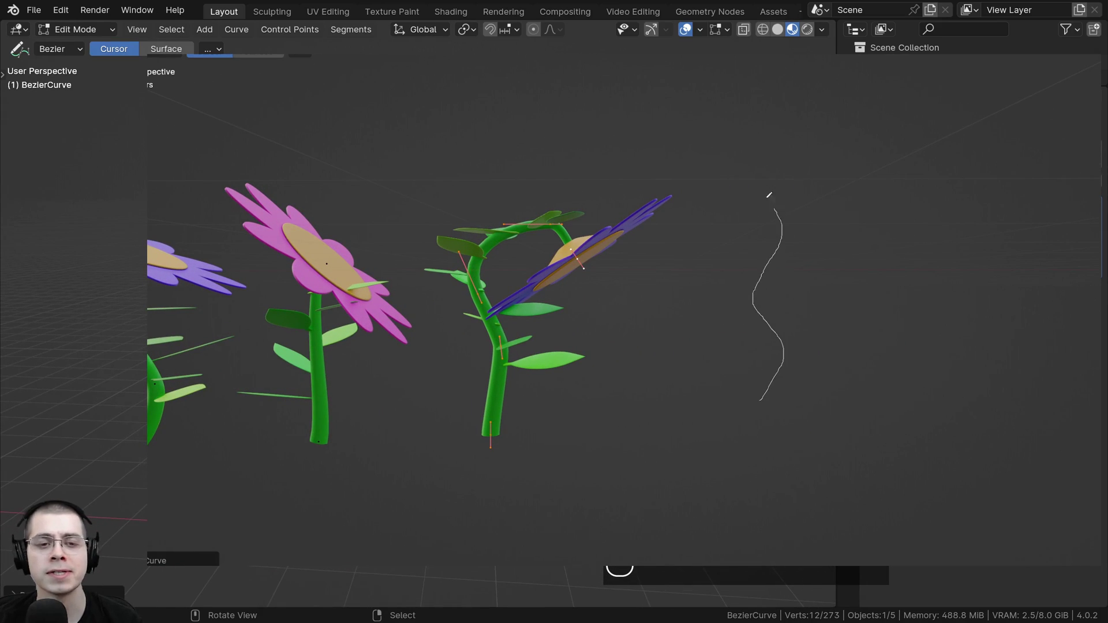
middle_click_drag(769, 195, 804, 404)
mouse_move(788, 301)
left_mouse_down()
mouse_move(875, 230)
mouse_move(880, 208)
left_mouse_up()
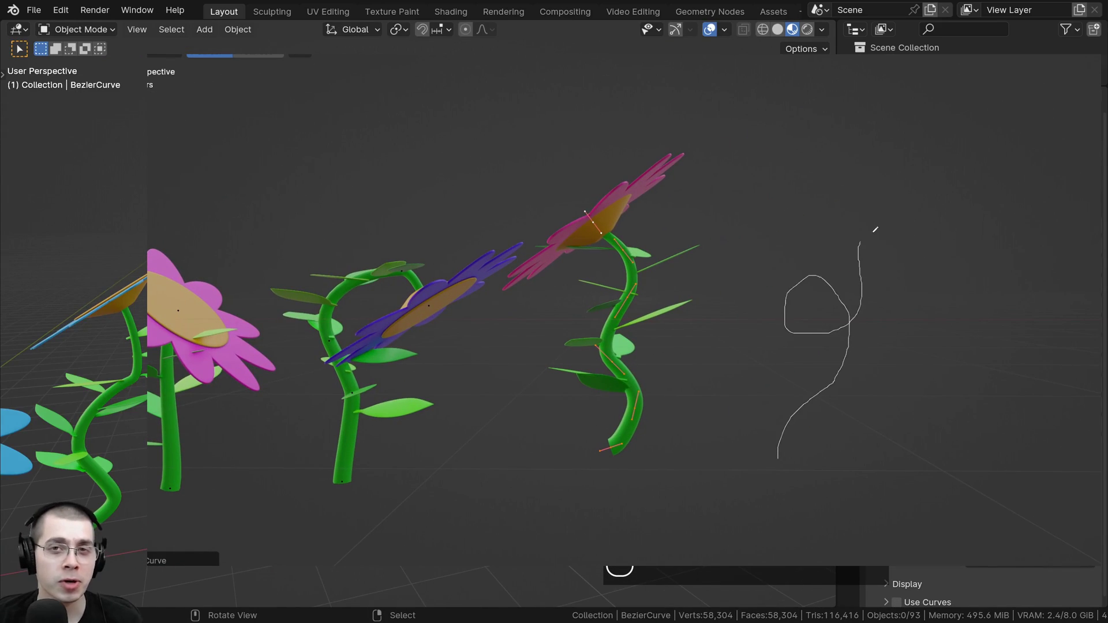
mouse_move(750, 312)
middle_mouse_down()
mouse_move(608, 420)
mouse_move(735, 437)
mouse_move(798, 361)
middle_mouse_up()
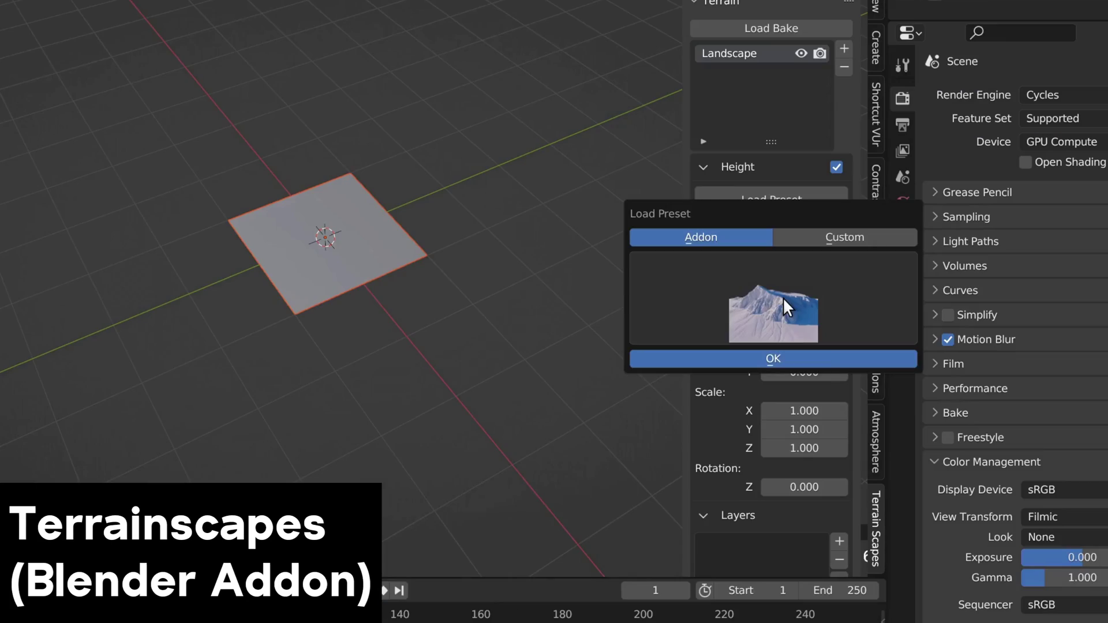
Step: Pick a terrain height preset and a Mountain image for a new structure layer with blend type MAXIMUM
left_click(783, 297)
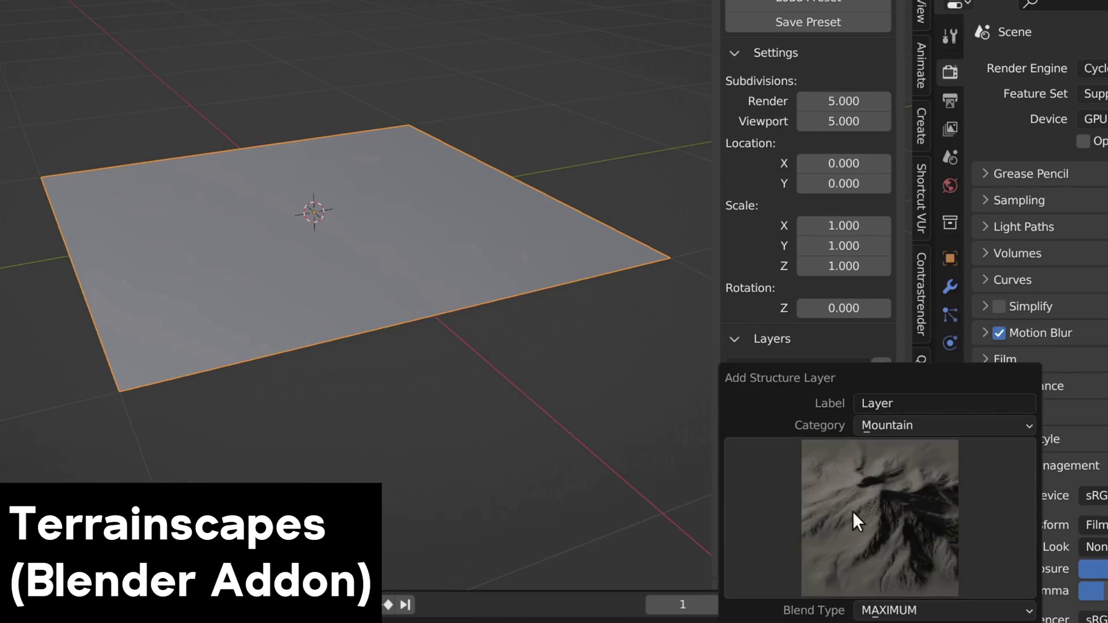
left_click(853, 518)
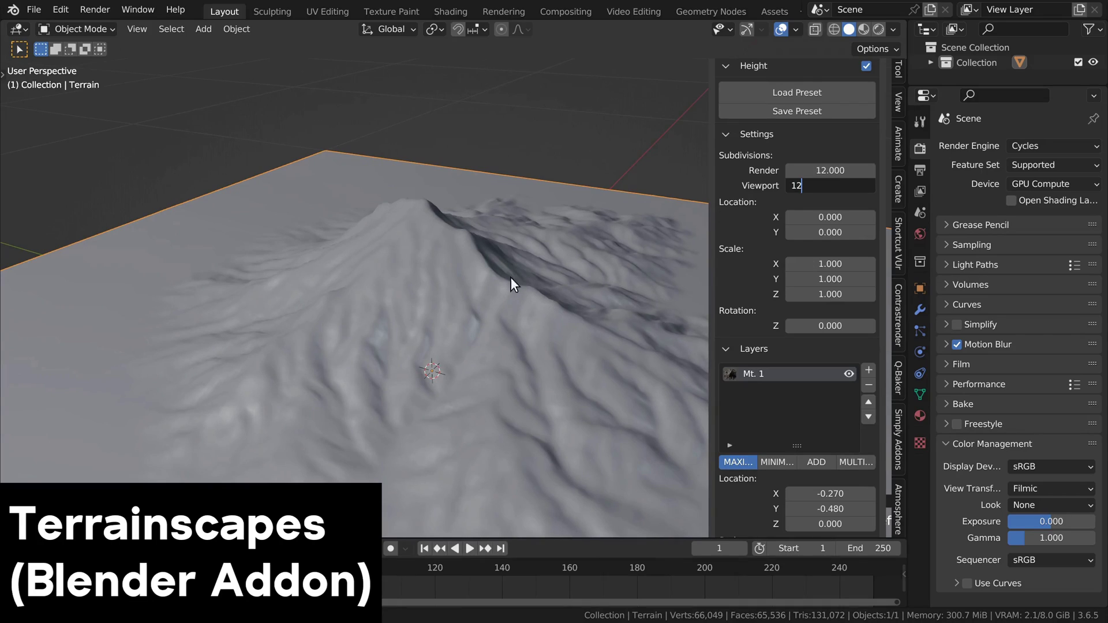
Step: Set the terrain's viewport subdivisions to 12
key("Return")
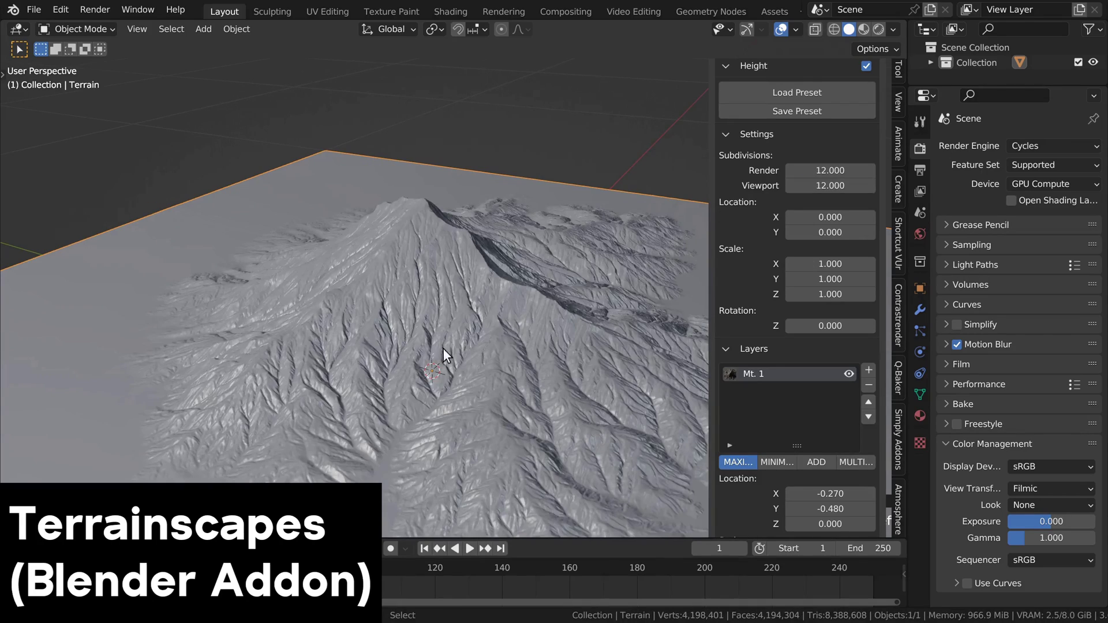
middle_click_drag(553, 341, 525, 312)
scroll(587, 303, "up", 3)
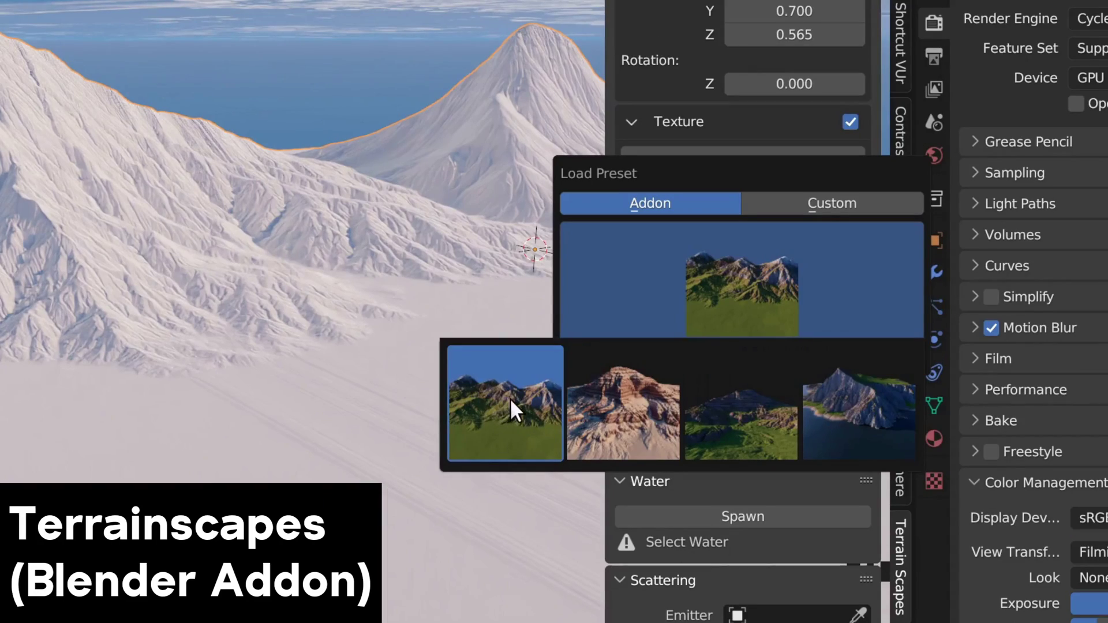
Step: Load the texture preset with grassy foothills and rocky peaks onto the mountain terrain
left_click(510, 398)
left_click(743, 355)
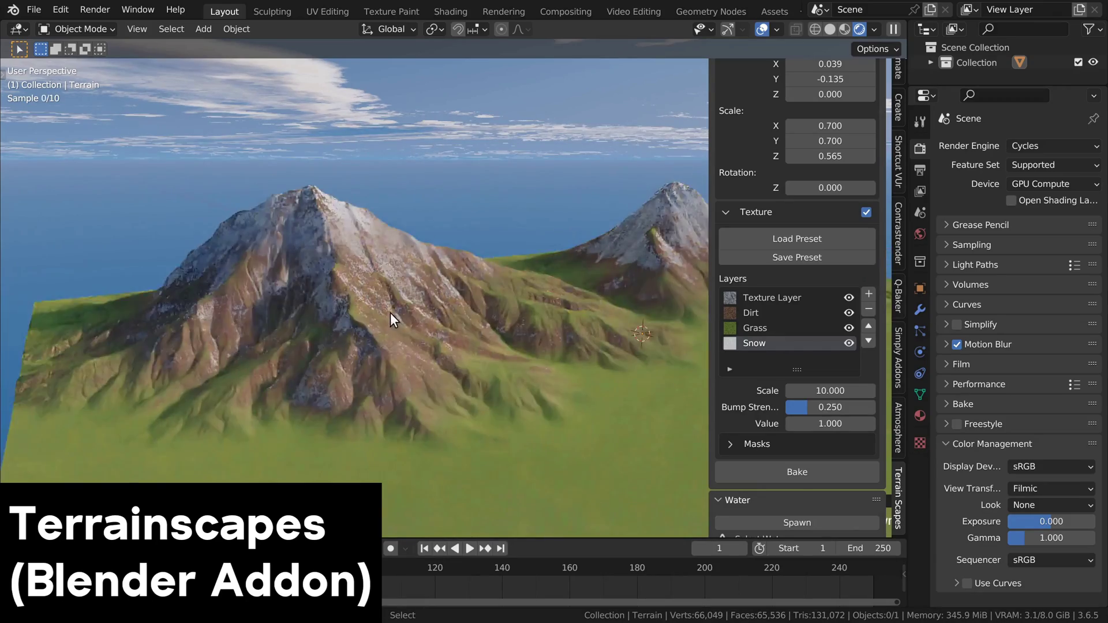
scroll(390, 312, "down", 2)
middle_click_drag(348, 295, 408, 319)
scroll(380, 300, "up", 3)
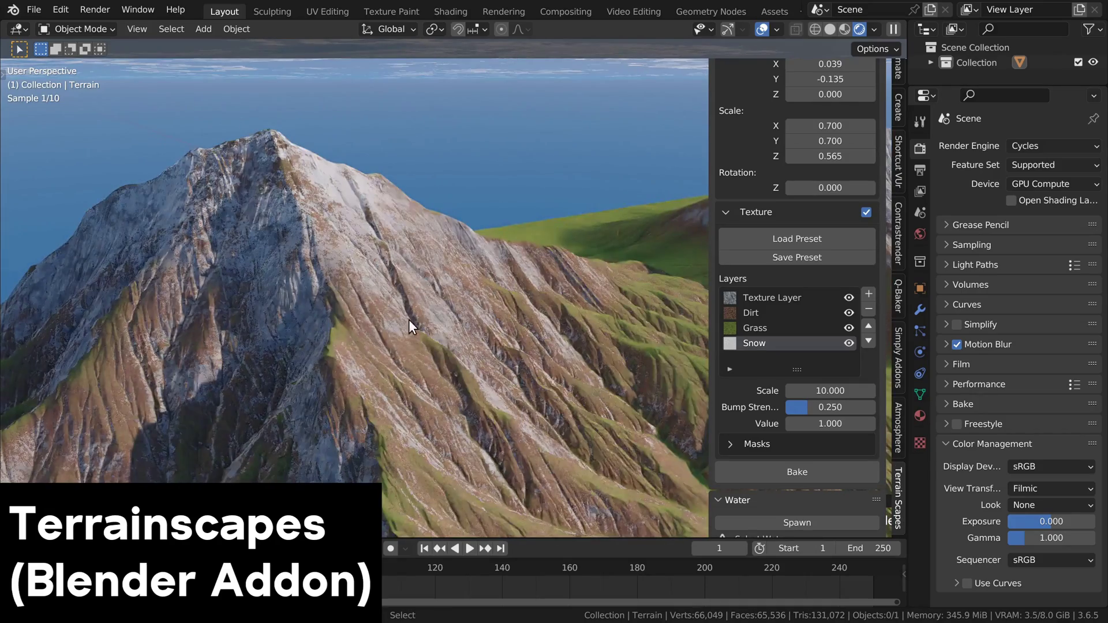
middle_click_drag(735, 385, 767, 285)
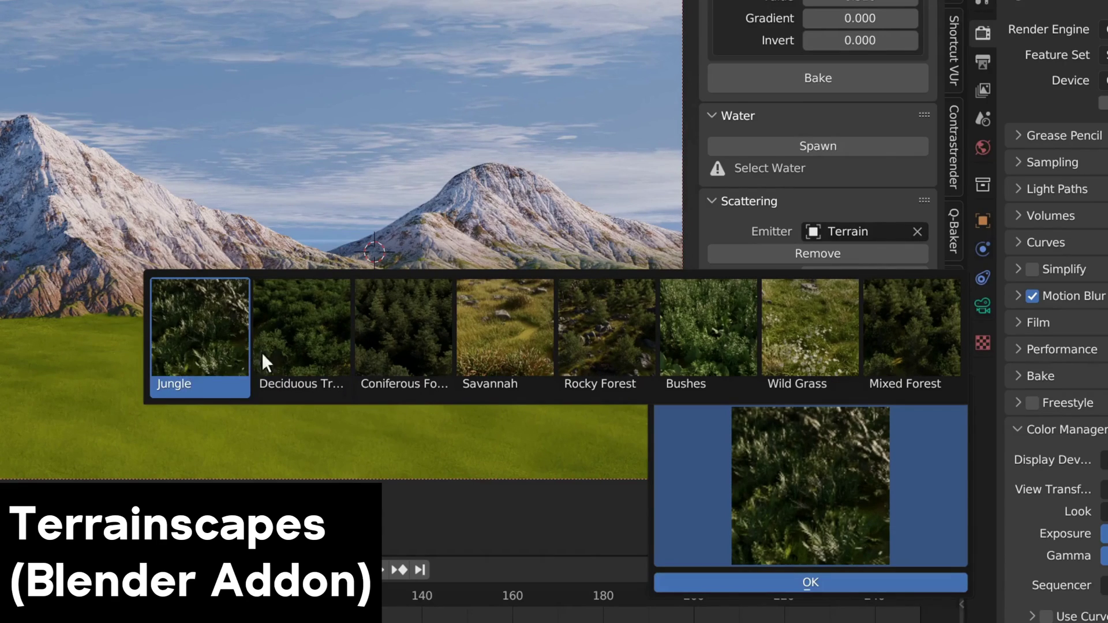
Step: Choose the Savannah biome for the terrain scattering and add a conifer layer from the Trees category
left_click(471, 349)
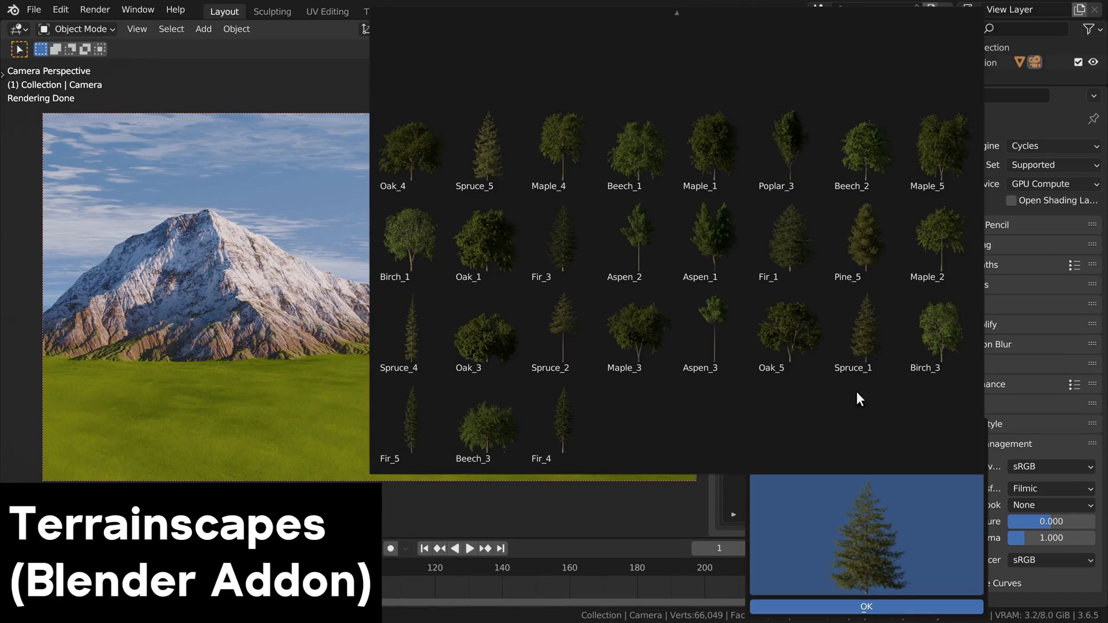
scroll(857, 396, "up", 2)
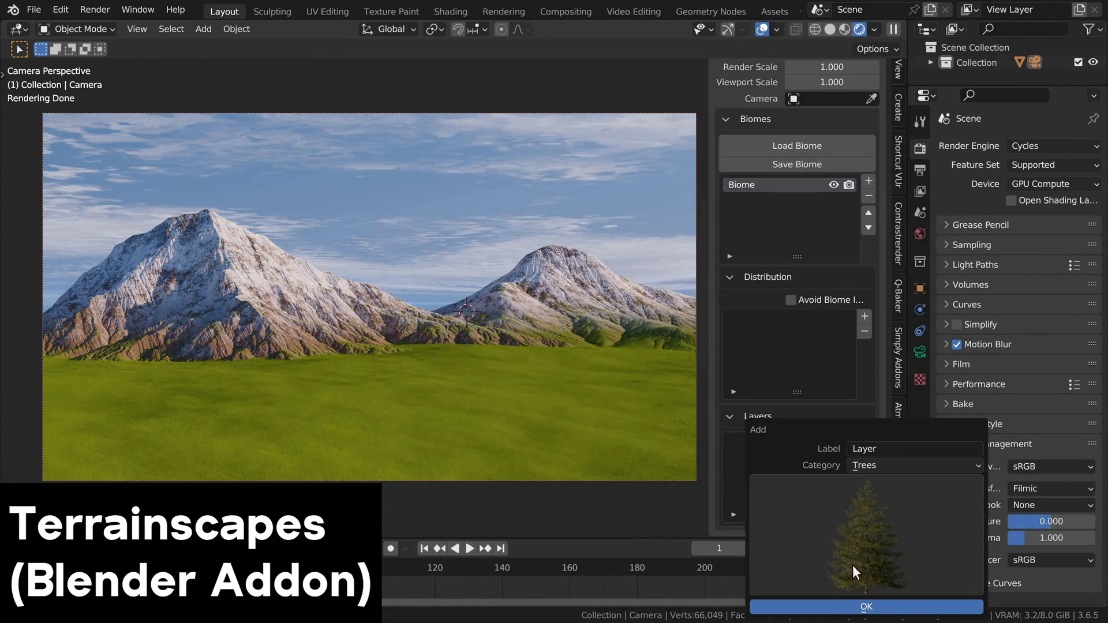
left_click(857, 605)
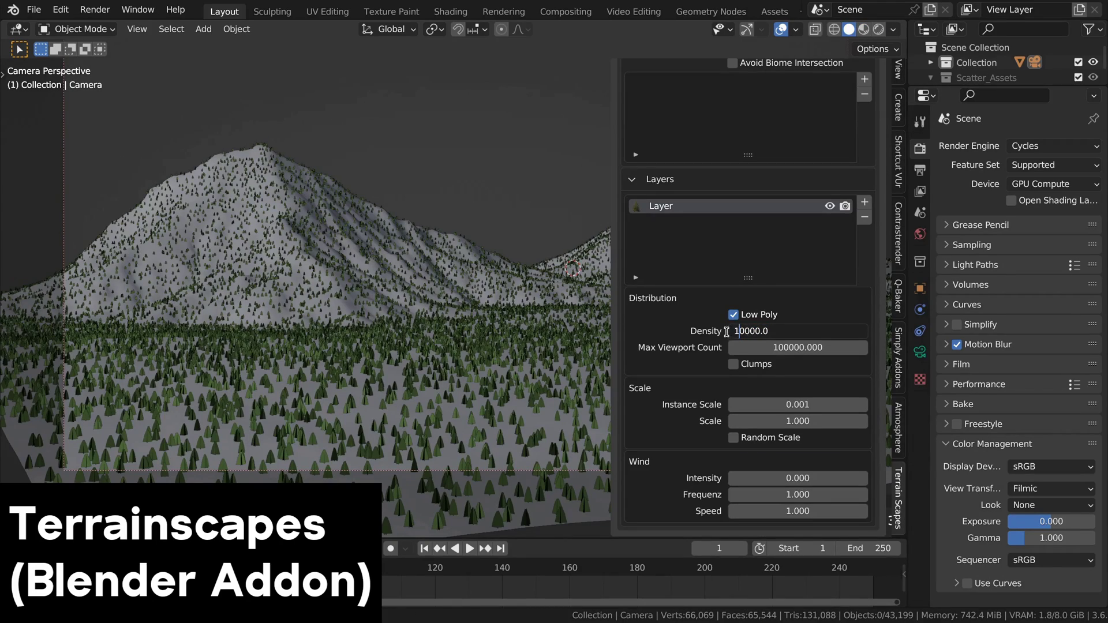
Step: Change the distribution density of the scattered tree layer
type("2")
key("Return")
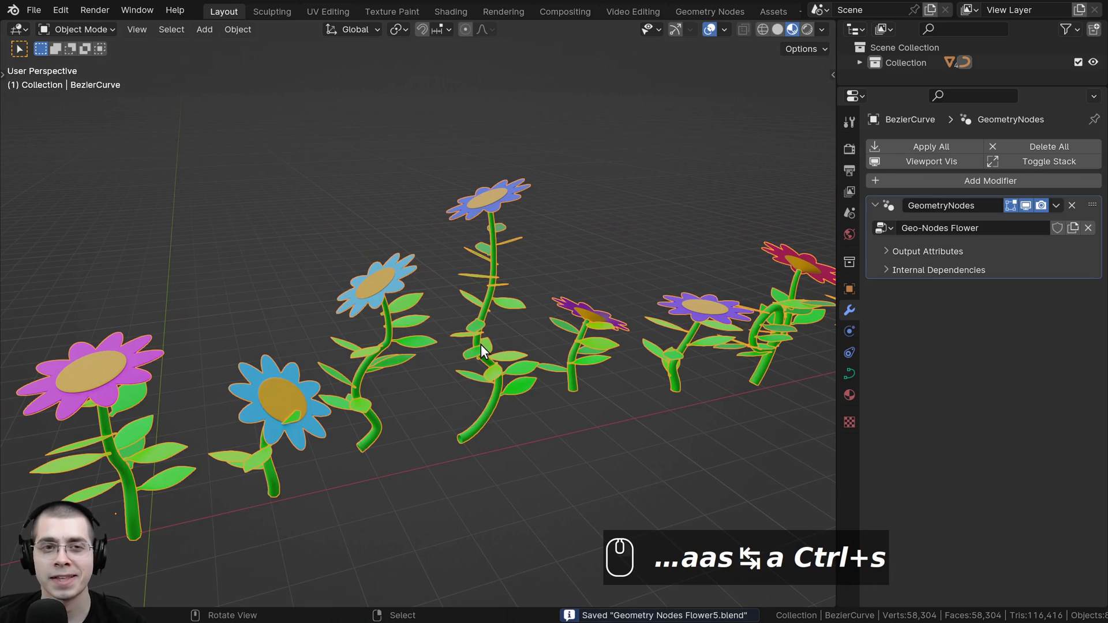
Step: Switch to the Geometry Nodes workspace and widen the Properties editor so the modifier settings are readable
left_click(693, 15)
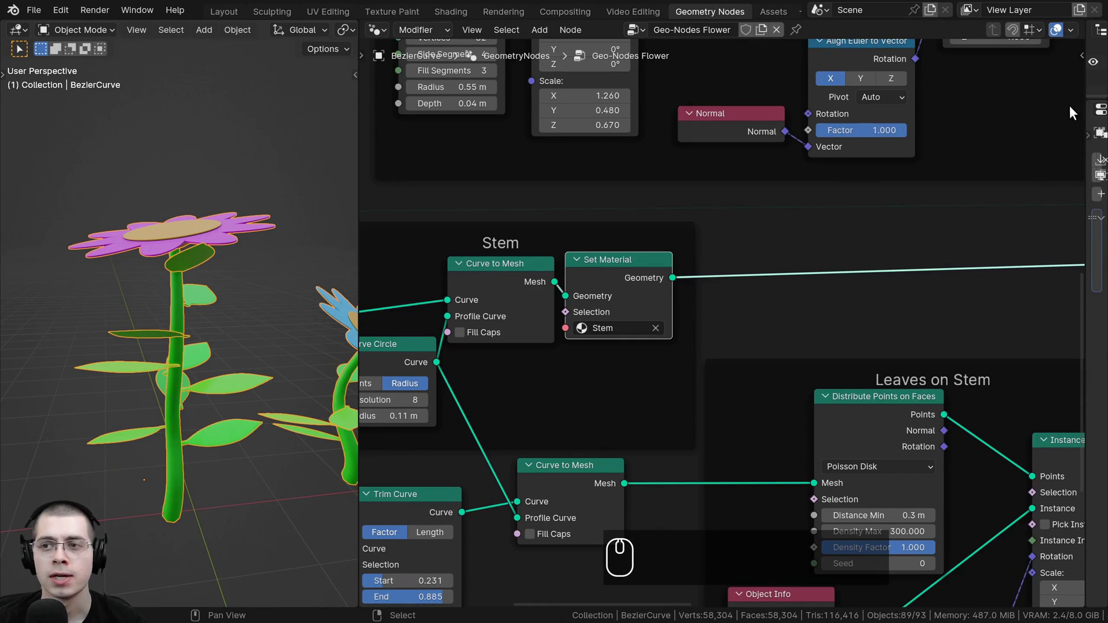
left_click_drag(1086, 120, 859, 130)
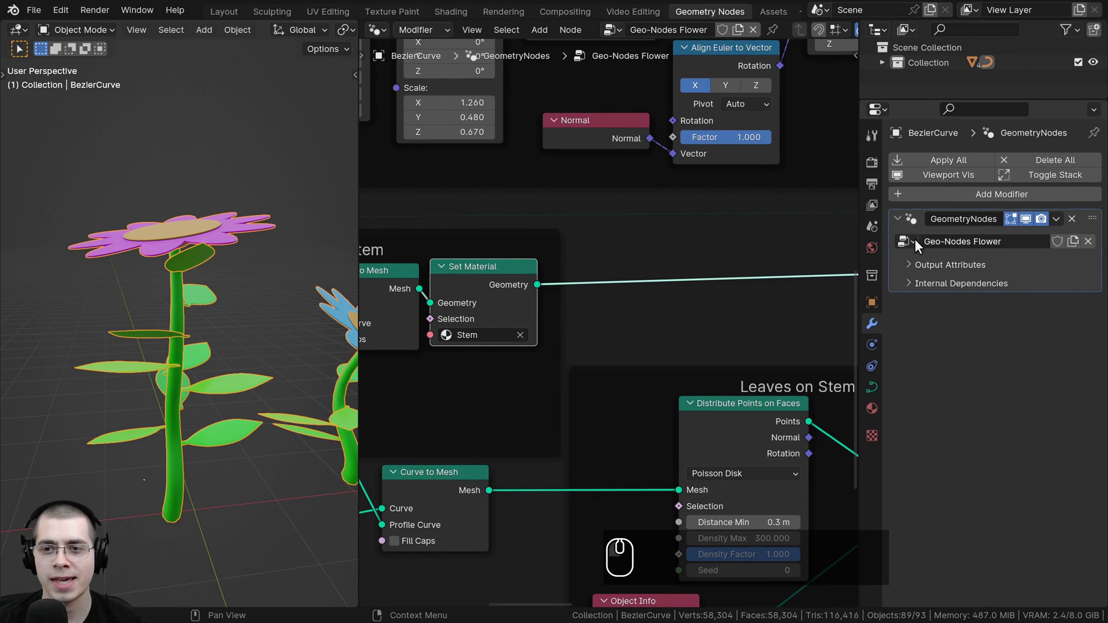
left_click_drag(857, 205, 850, 204)
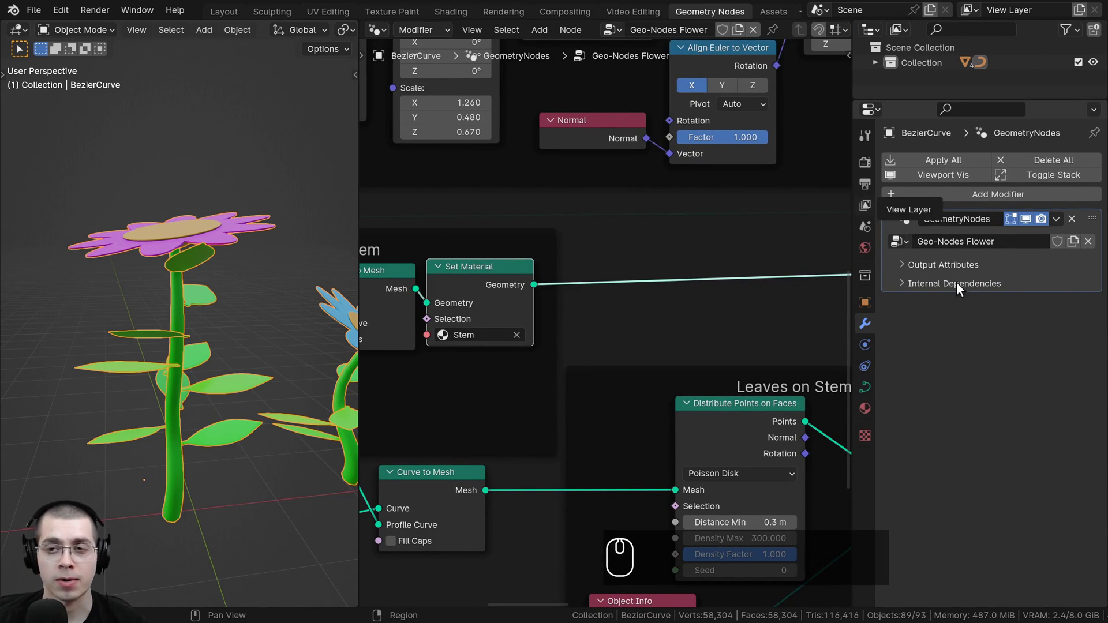
Step: Examine the flower node tree from the Stem frame through Curve Thickness back to the Group Input node and its empty socket
scroll(385, 310, "down", 1)
middle_click_drag(385, 310, 537, 285)
scroll(491, 353, "down", 3)
middle_click_drag(482, 432, 489, 451)
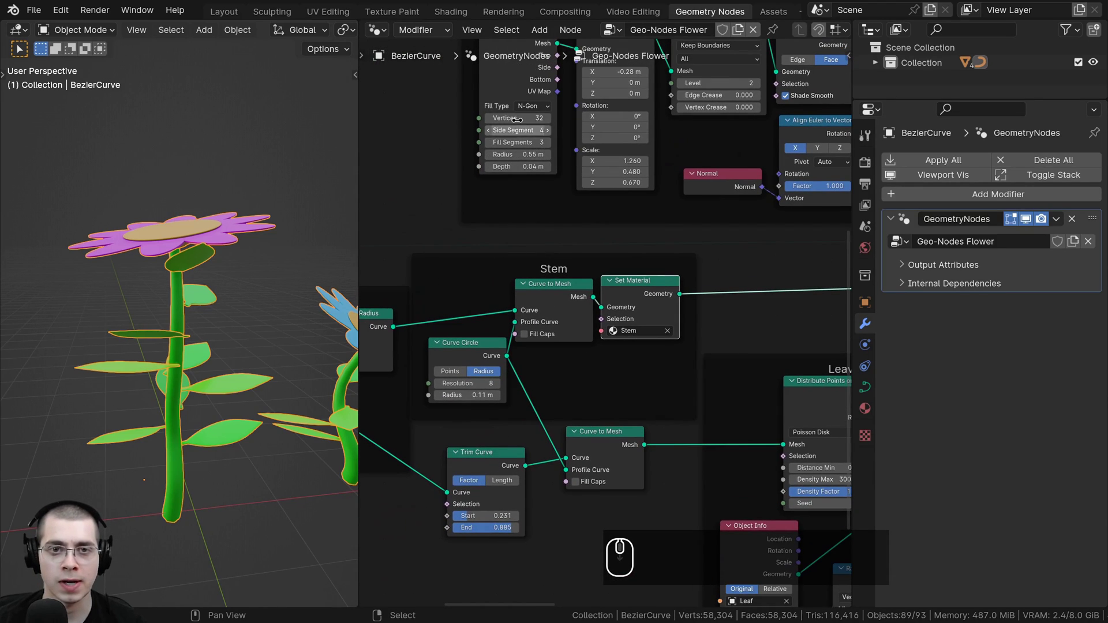
middle_click_drag(526, 186, 665, 304)
scroll(563, 291, "down", 1)
middle_click_drag(549, 301, 639, 281)
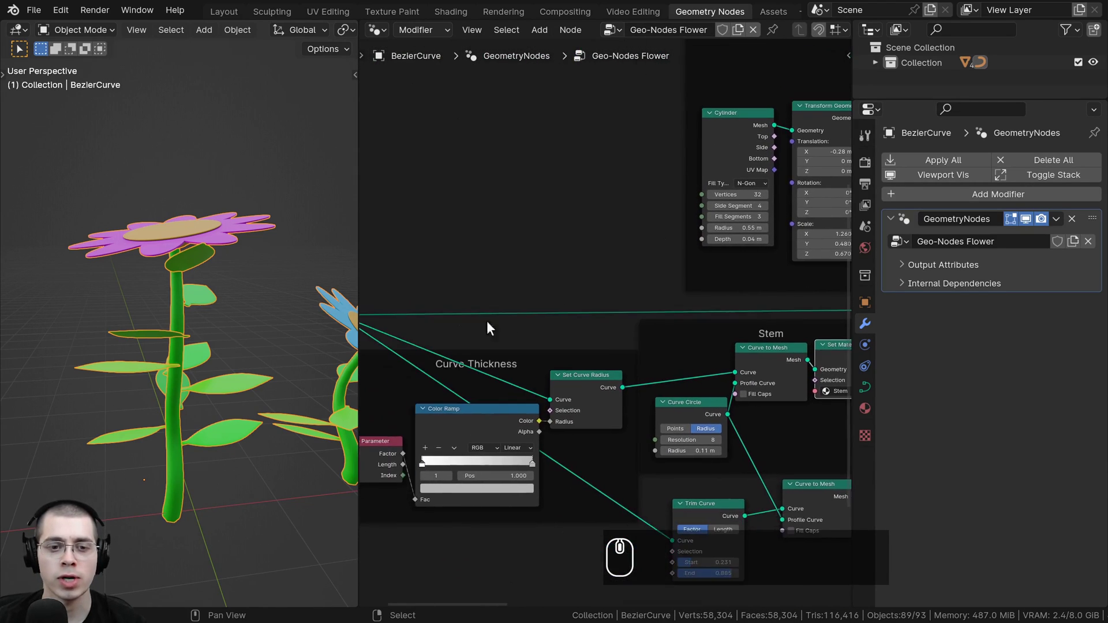
middle_click_drag(486, 321, 657, 311)
scroll(579, 299, "up", 3)
left_click(435, 289)
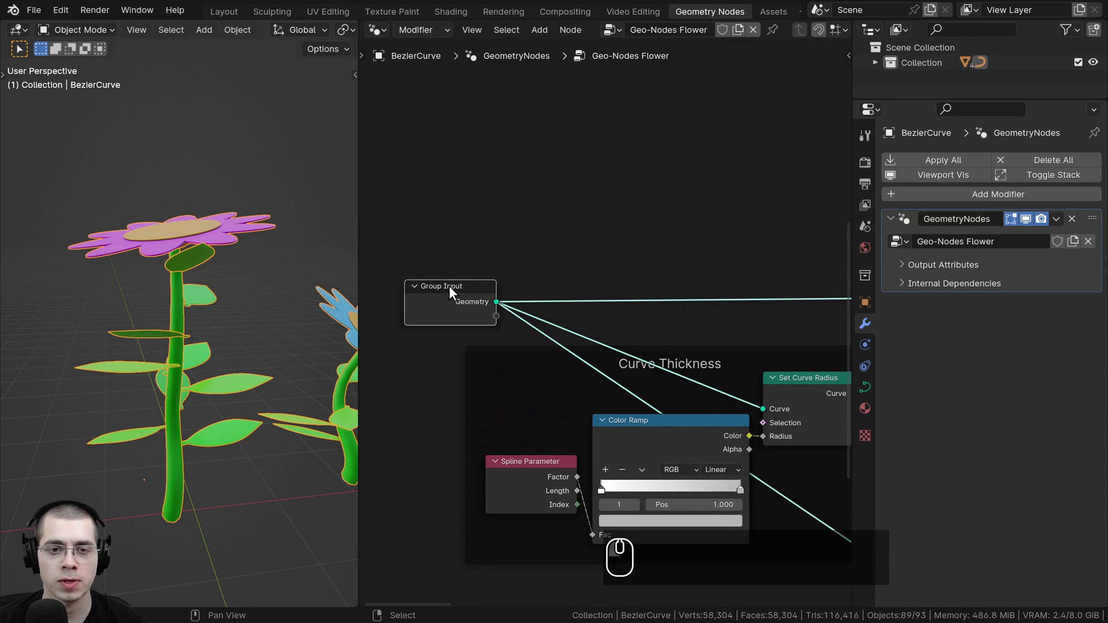
scroll(511, 304, "up", 2)
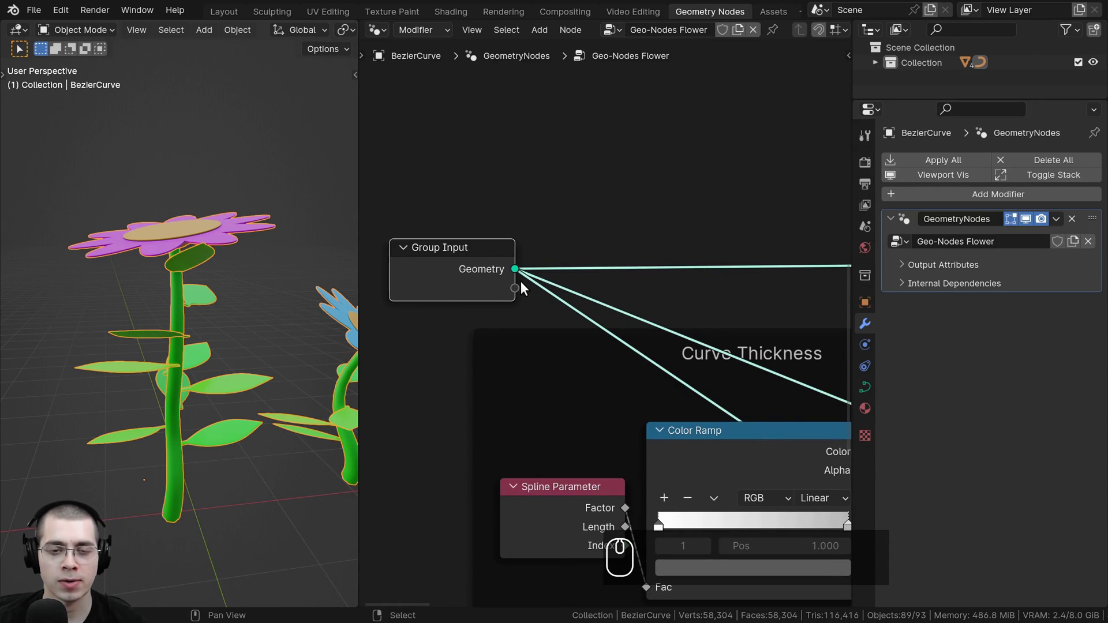
left_click(525, 289)
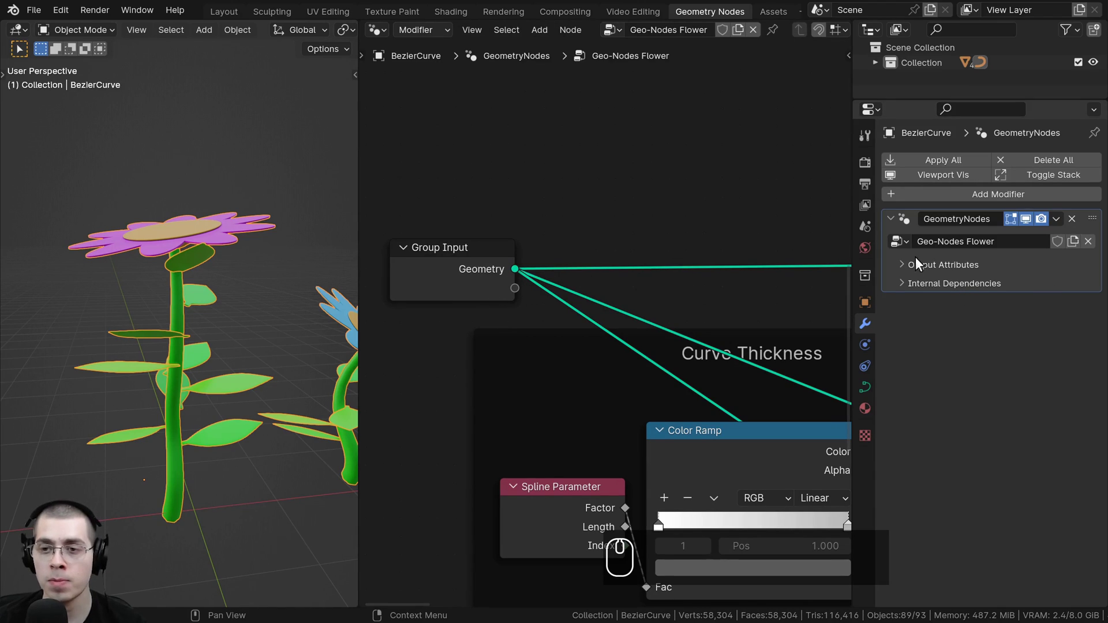
Step: Examine the overall node tree and its Flower Center and Petals frames
scroll(510, 287, "down", 5)
left_click(510, 287)
middle_click_drag(550, 329, 370, 378)
scroll(532, 269, "down", 11)
middle_click_drag(201, 222, 257, 273)
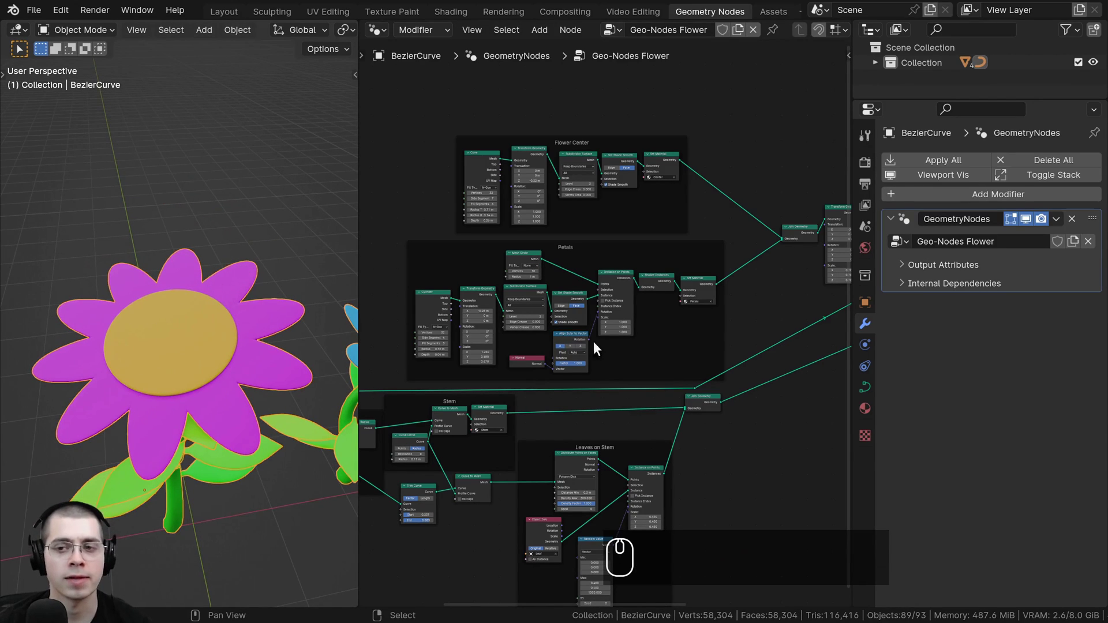
middle_click_drag(737, 332, 565, 348)
scroll(529, 303, "up", 2)
middle_click_drag(528, 301, 587, 393)
scroll(493, 362, "up", 3)
left_click(415, 196)
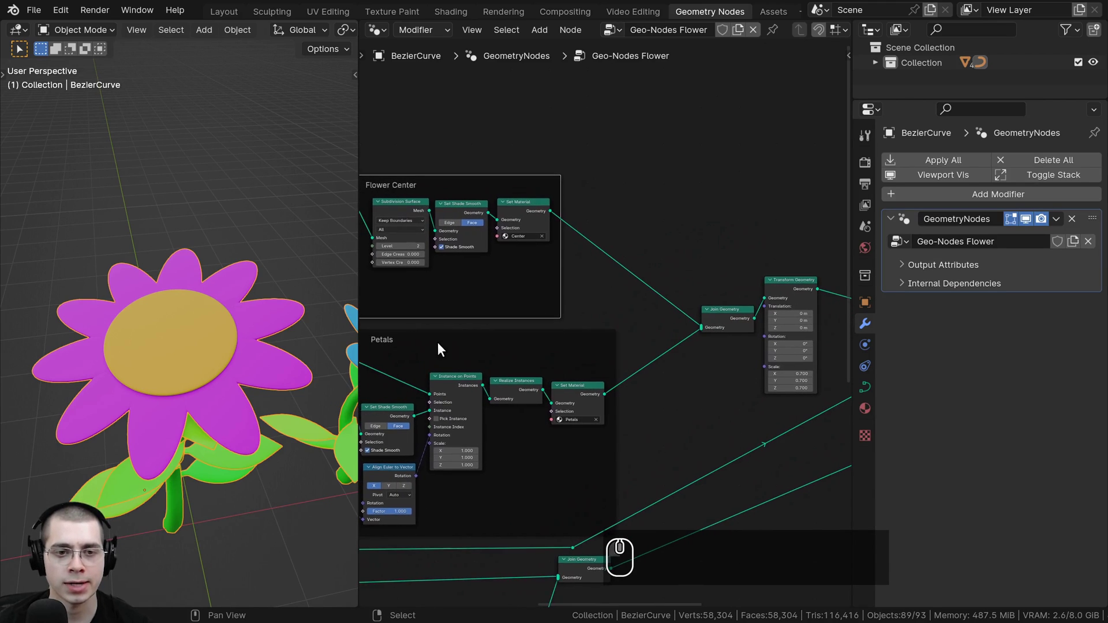
Step: Try a different X scale on the Transform Geometry node that follows the flower's Join Geometry node
left_click(438, 349)
middle_click_drag(769, 317, 618, 282)
scroll(594, 292, "up", 7)
left_click(614, 270)
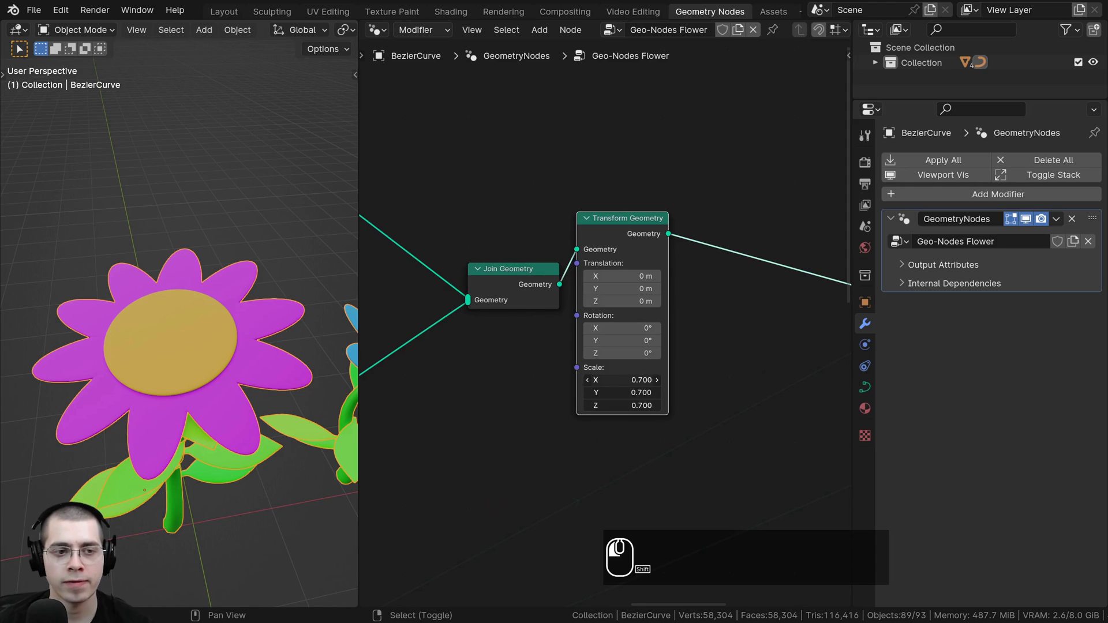
mouse_move(621, 379)
left_mouse_down("shift")
mouse_move(571, 380)
mouse_move(621, 380)
mouse_move(606, 379)
left_mouse_up("shift")
right_click(621, 379)
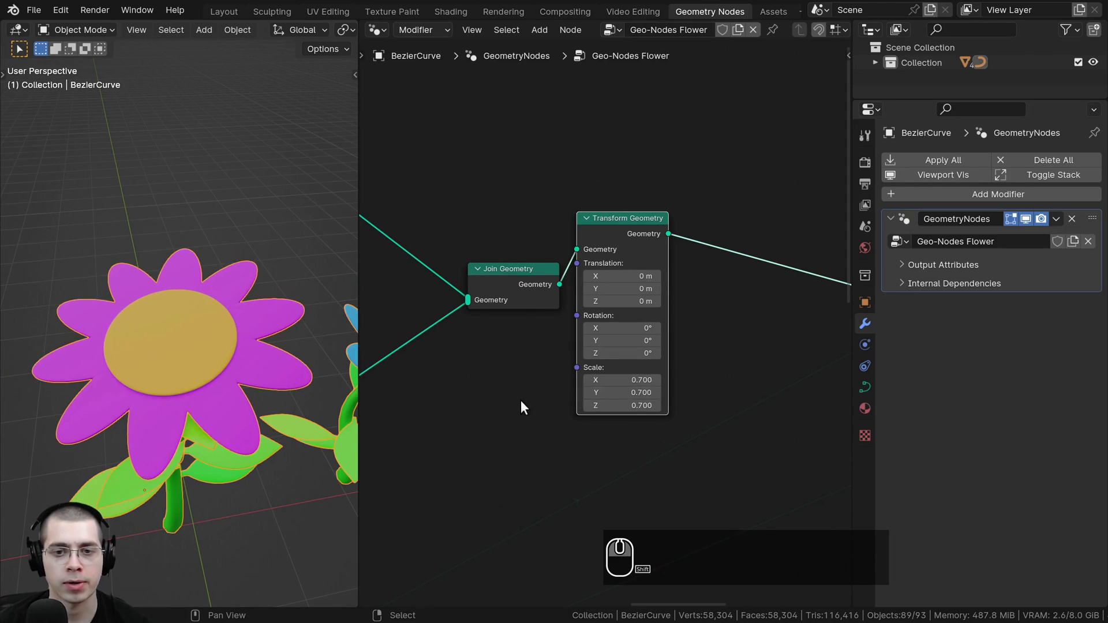
Step: Expose the Transform Geometry node's Scale as a modifier setting by linking it to the Group Input's empty socket
middle_click_drag(521, 407, 608, 343, "shift")
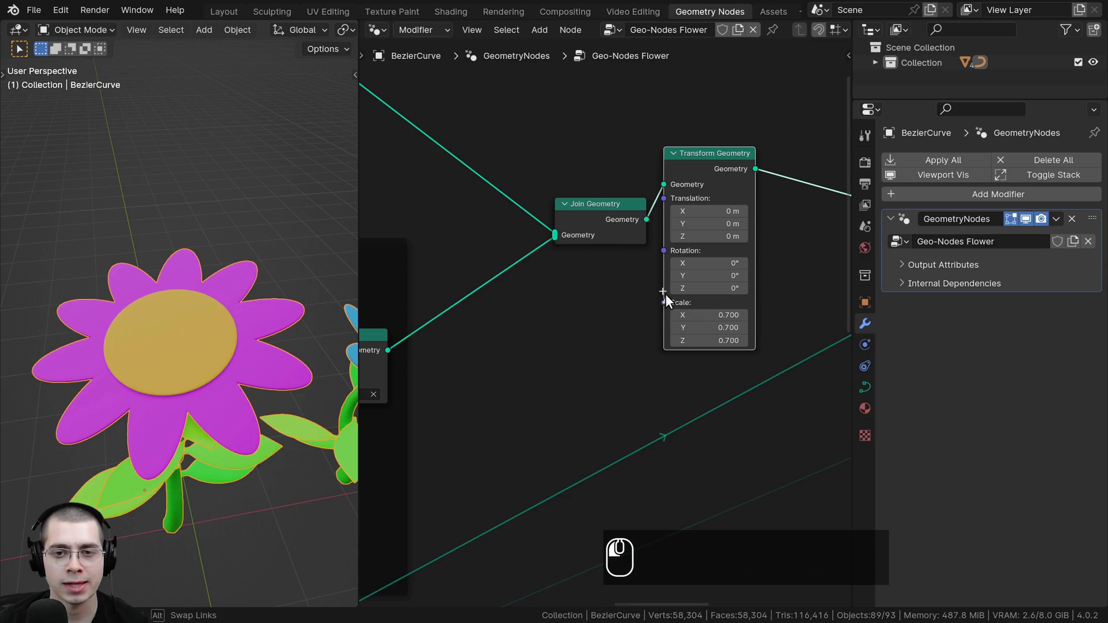
left_click_drag(663, 302, 563, 336)
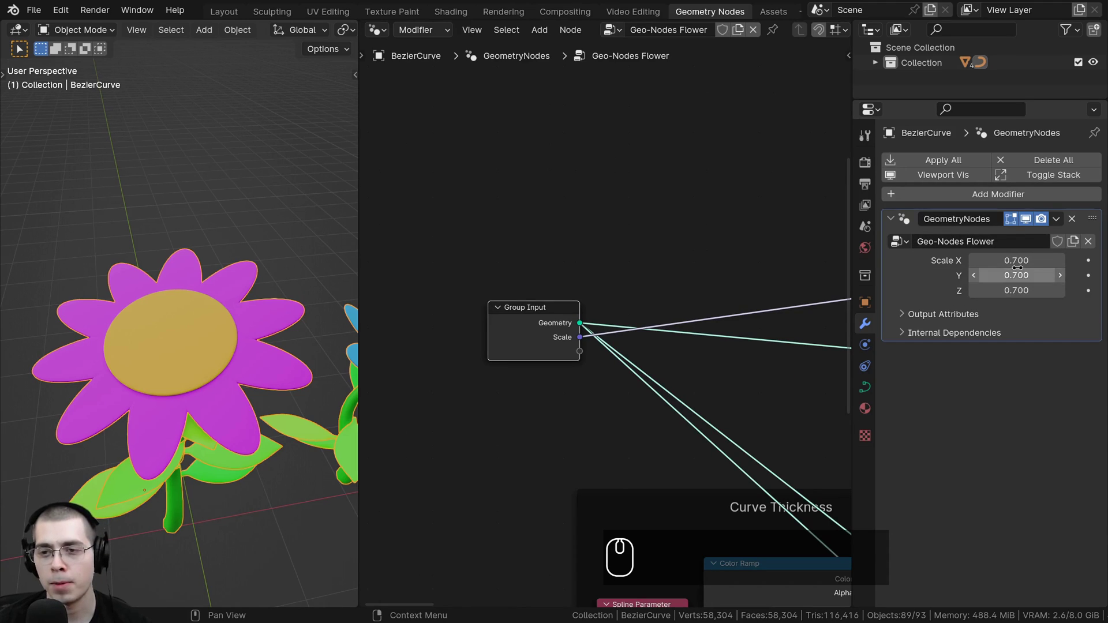
middle_click_drag(601, 357, 584, 359, "shift")
Step: Show the node group's interface settings in the node editor's sidebar and widen the node editor
middle_click_drag(689, 200, 645, 220)
key("n")
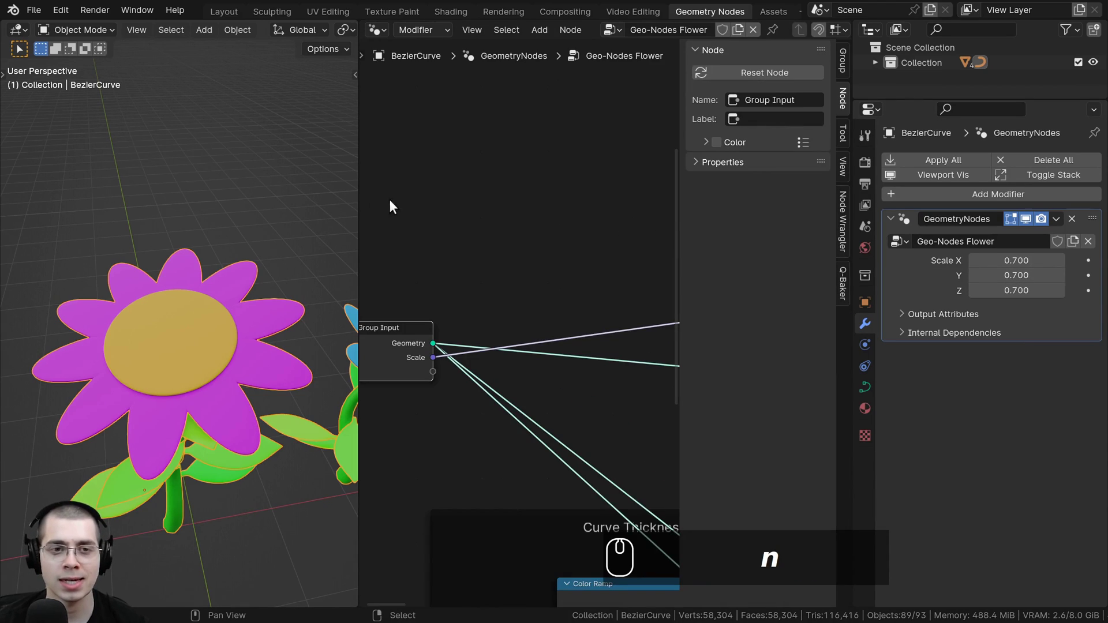
left_click_drag(358, 192, 303, 192)
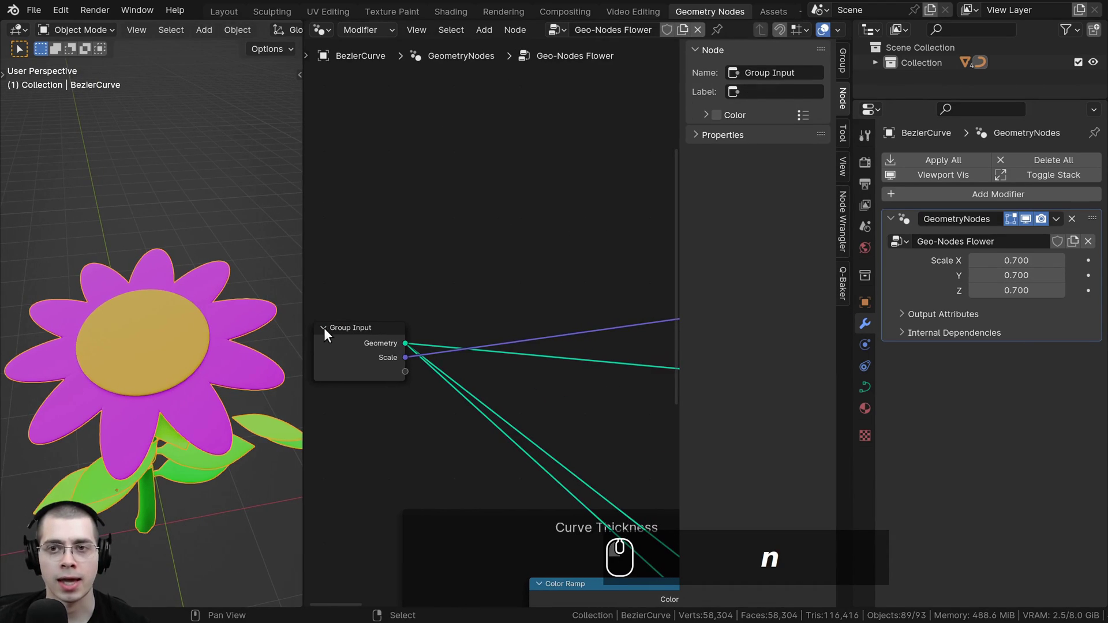
left_click(839, 63)
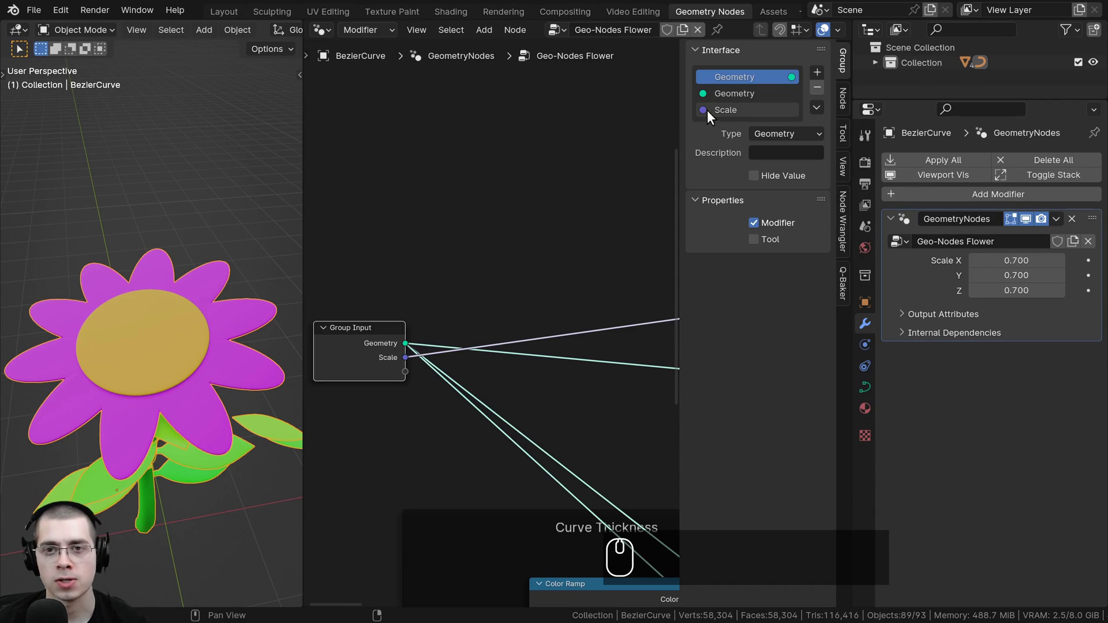
Step: Rename the Scale group input to Flower Scale
double_click(743, 111)
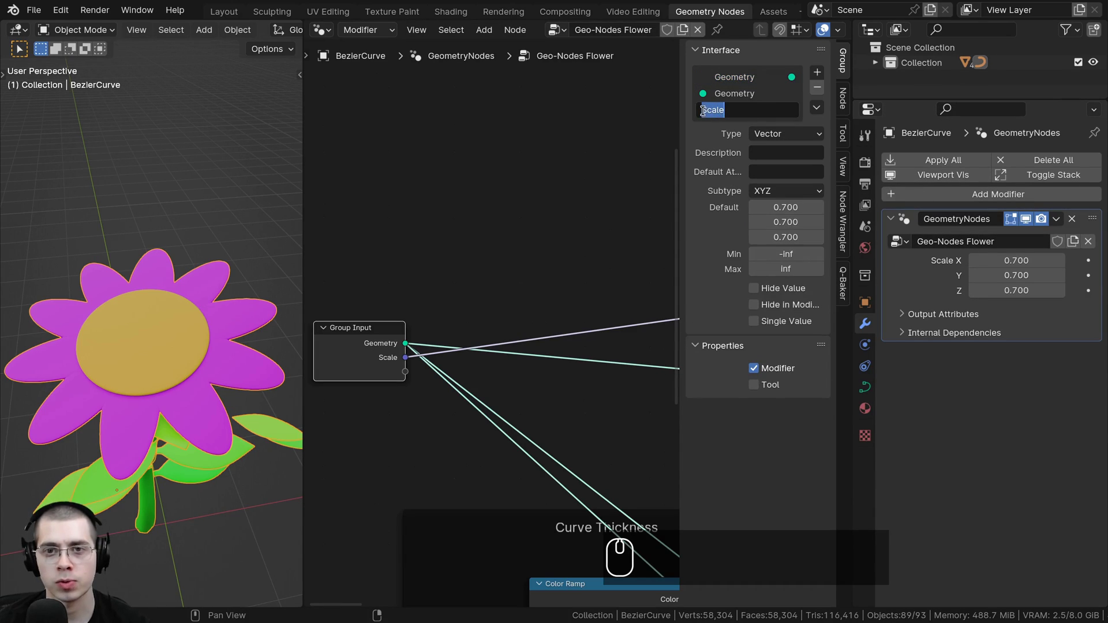
type("Folower")
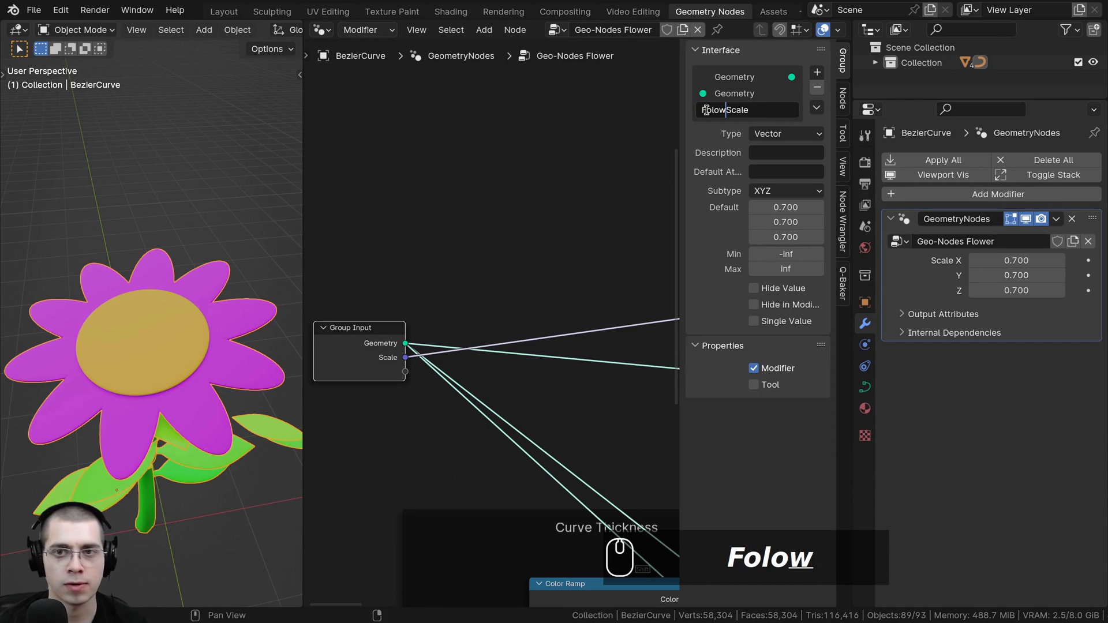
key("BackSpace")
key("BackSpace")
key("BackSpace")
key("BackSpace")
key("BackSpace")
key("BackSpace")
type("lower")
key("Return")
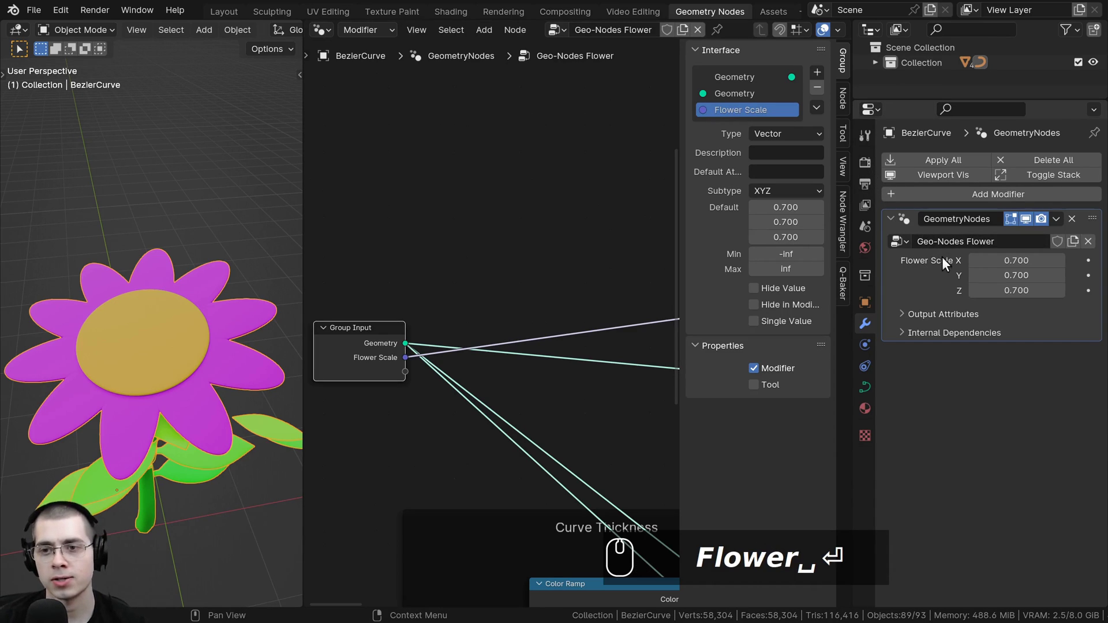
Step: Try changing the Flower Scale X, Y and Z values on the Geometry Nodes modifier
middle_click_drag(612, 229, 580, 235)
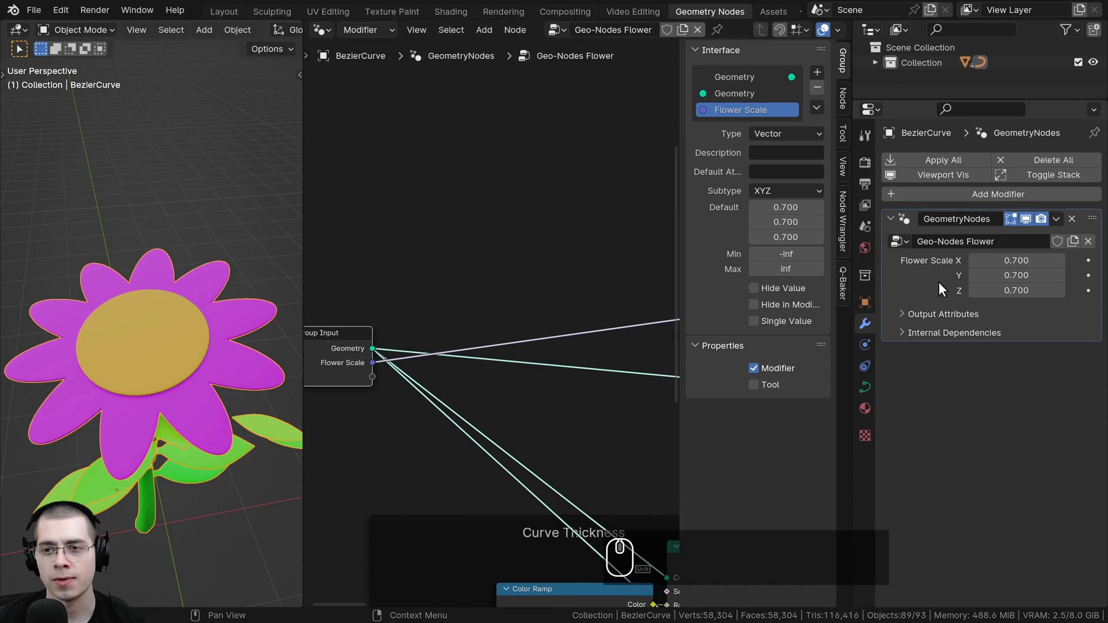
left_click_drag(988, 260, 994, 290)
right_click(977, 260)
right_click(992, 275)
right_click(993, 290)
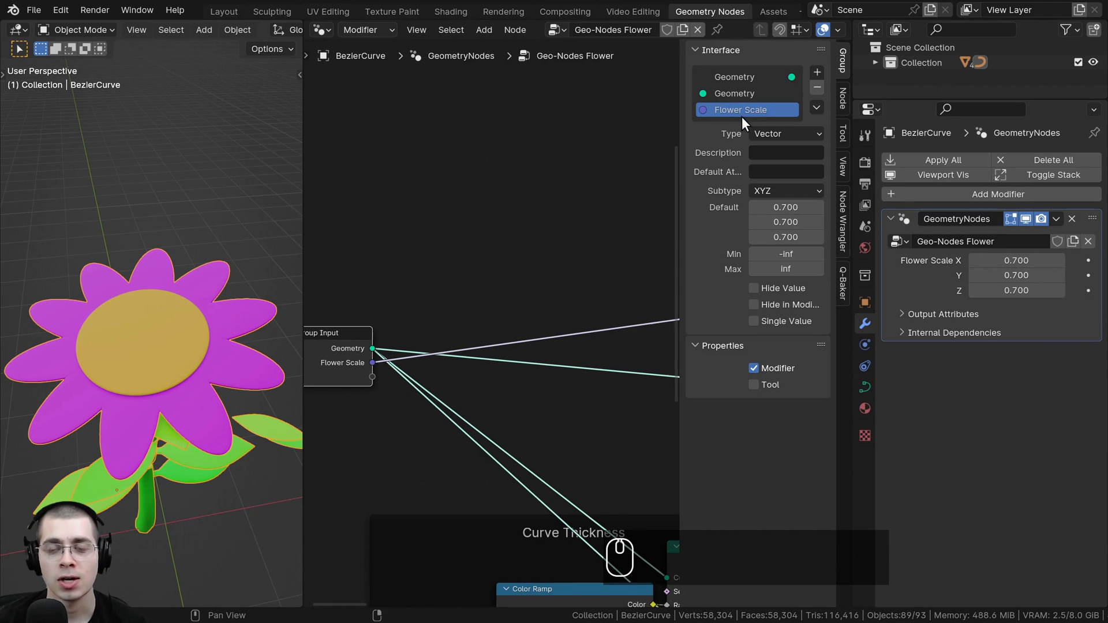
Step: Change the Flower Scale input's type to Float and set its default to 1
left_click(778, 135)
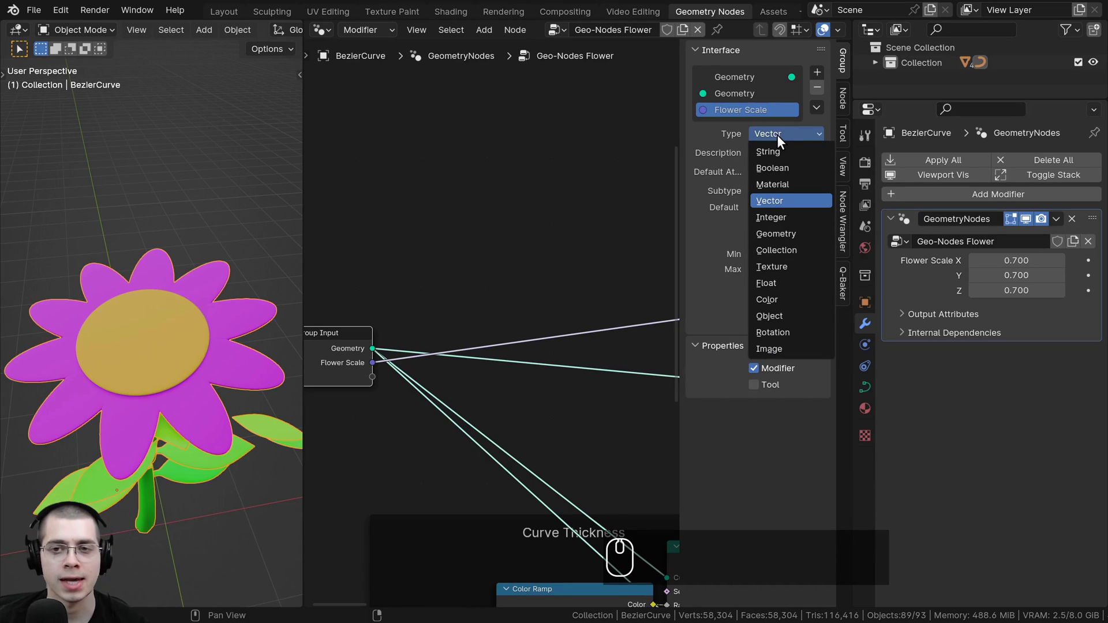
left_click(773, 278)
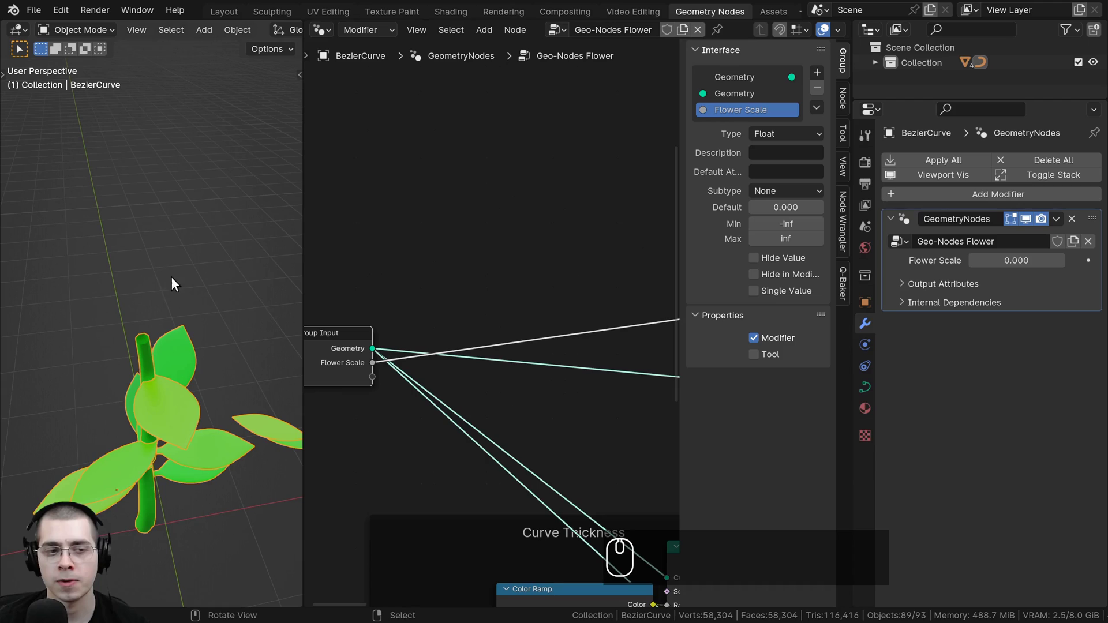
left_click(779, 207)
type("1")
left_click(634, 196)
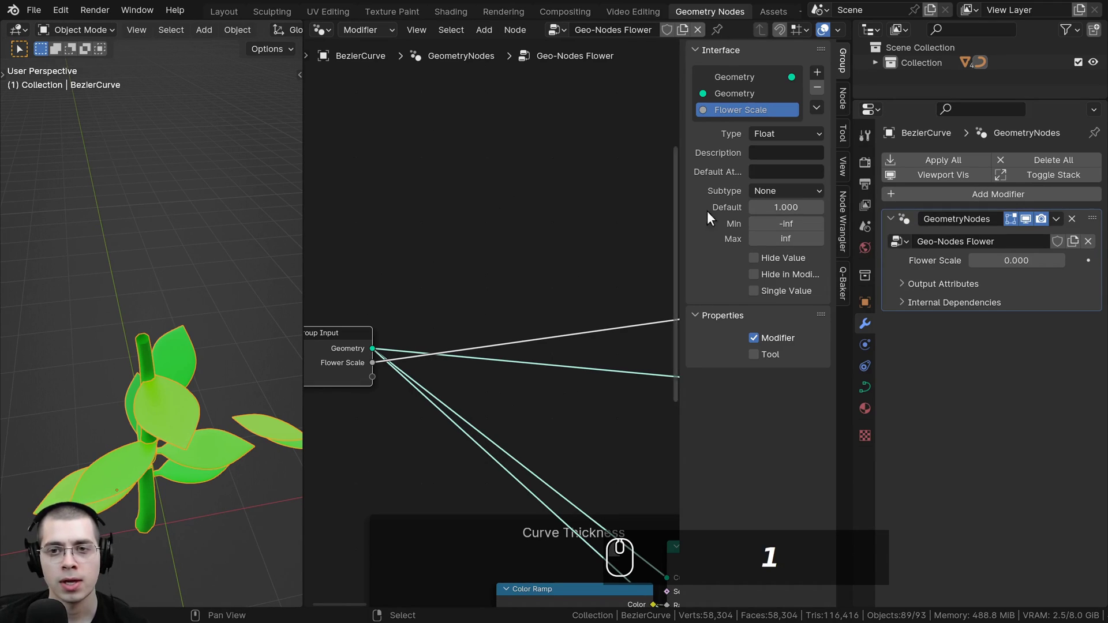
Step: Set the modifier's Flower Scale to 1
middle_click_drag(161, 310, 166, 235)
middle_click_drag(153, 301, 198, 268)
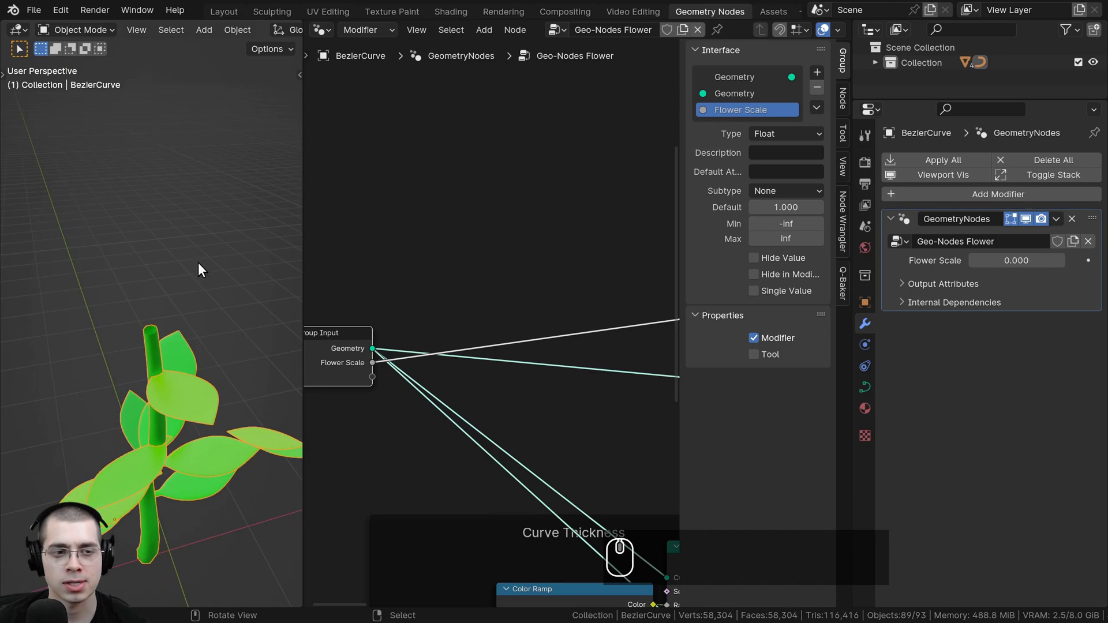
middle_click_drag(159, 372, 216, 314)
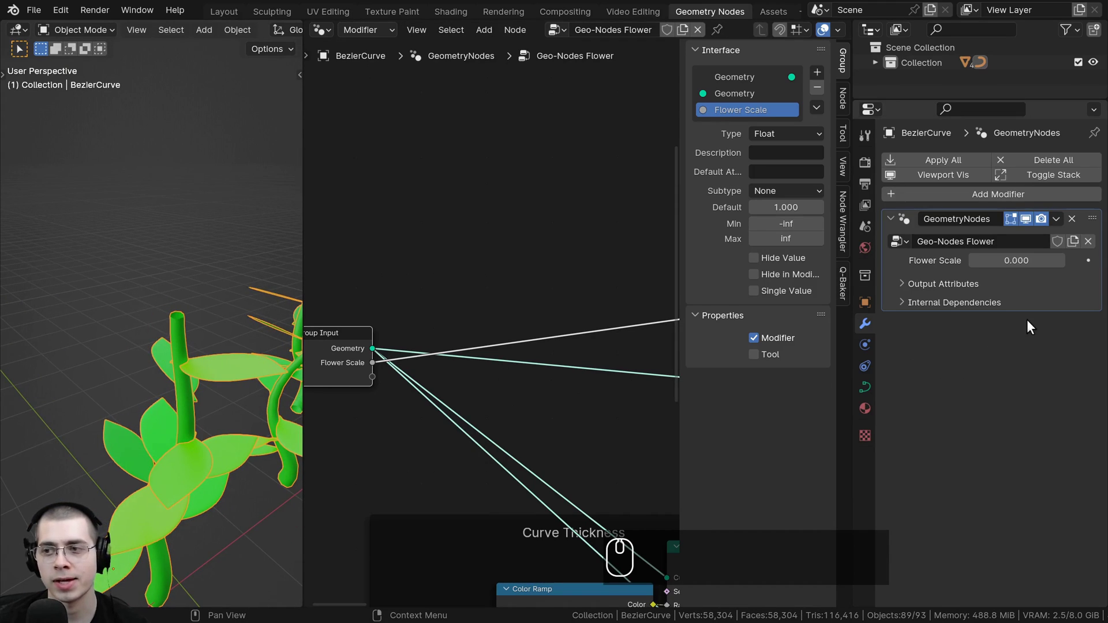
left_click(1015, 261)
type("1")
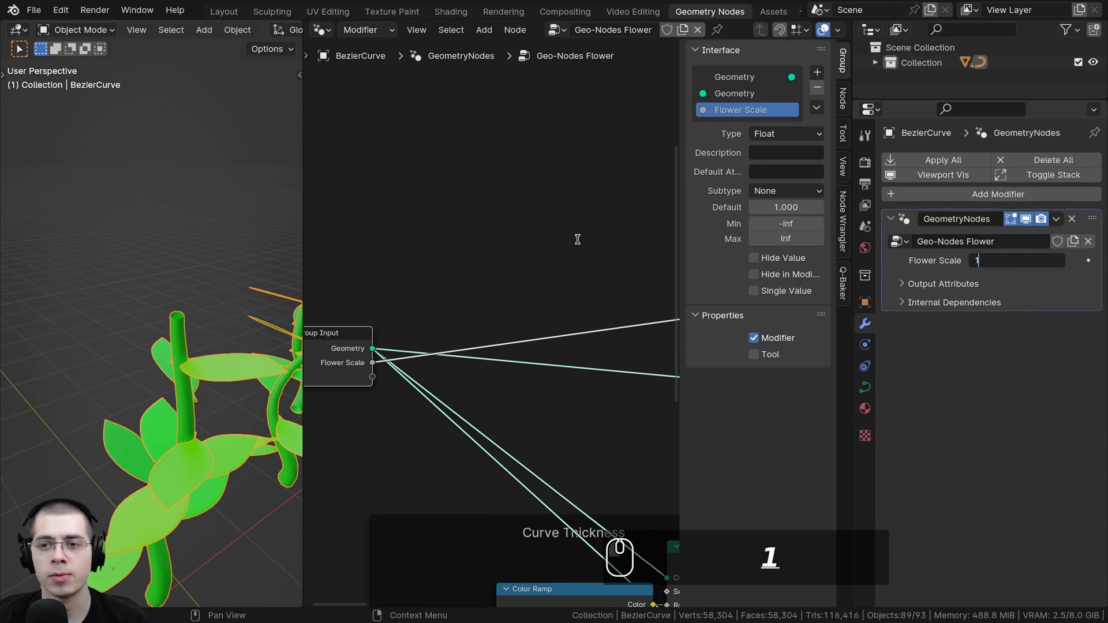
left_click(578, 245)
scroll(123, 273, "down", 2)
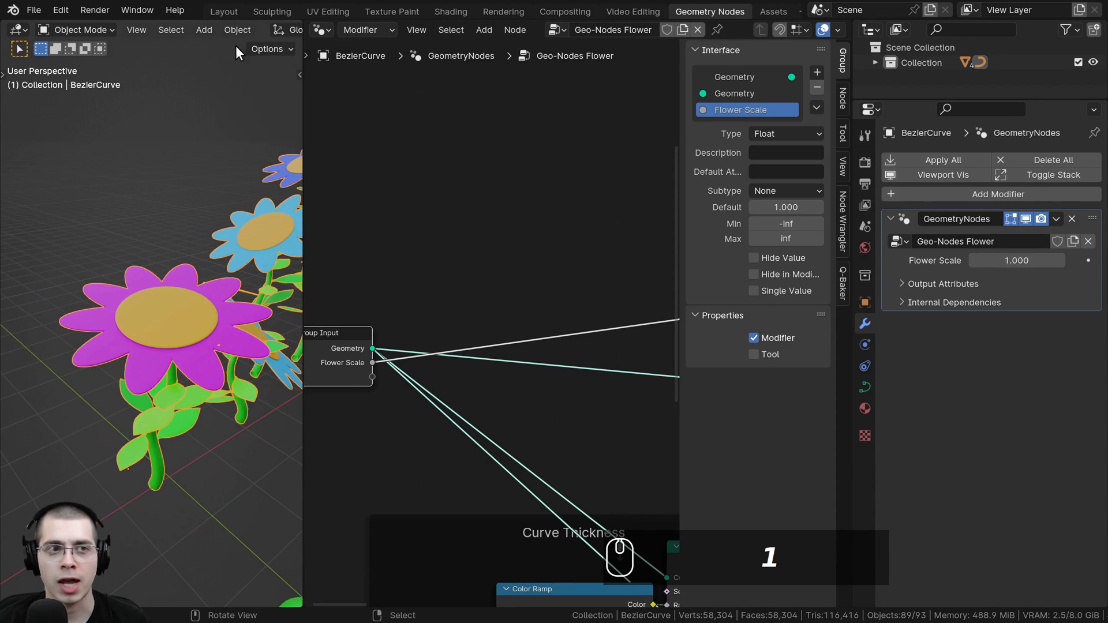
Step: Switch to the Layout workspace and try different Flower Scale values on all the flowers
left_click(223, 11)
scroll(700, 343, "up", 2)
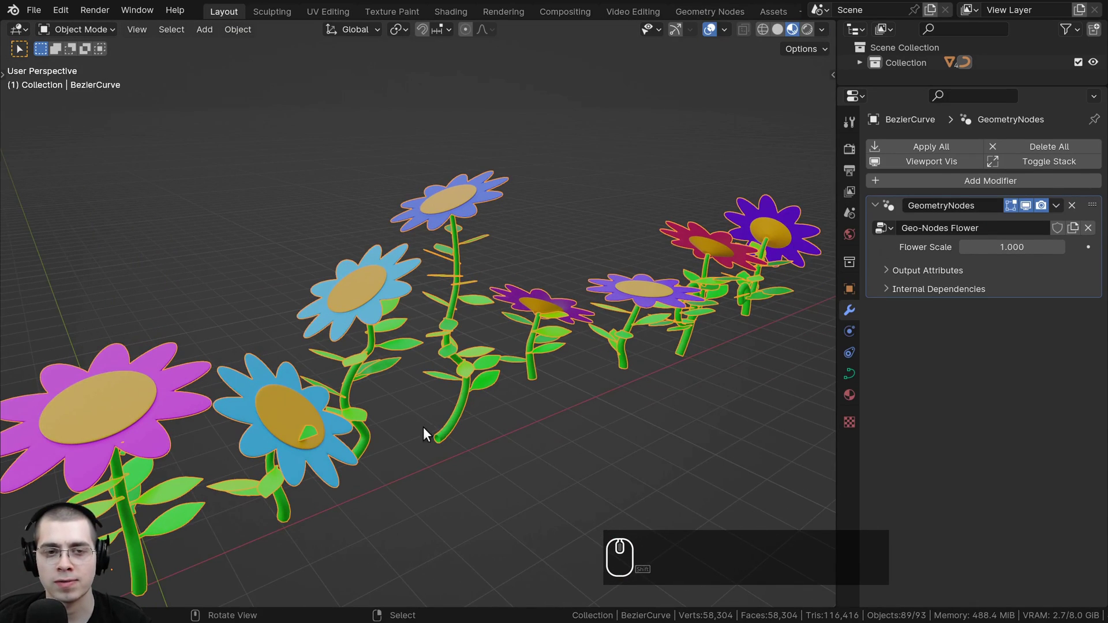
middle_click_drag(424, 427, 890, 305)
mouse_move(1010, 247)
left_mouse_down("shift")
mouse_move(984, 247)
mouse_move(1031, 246)
mouse_move(996, 247)
mouse_move(1010, 247)
left_mouse_up("shift")
right_click(1010, 247)
middle_click_drag(579, 295, 332, 286)
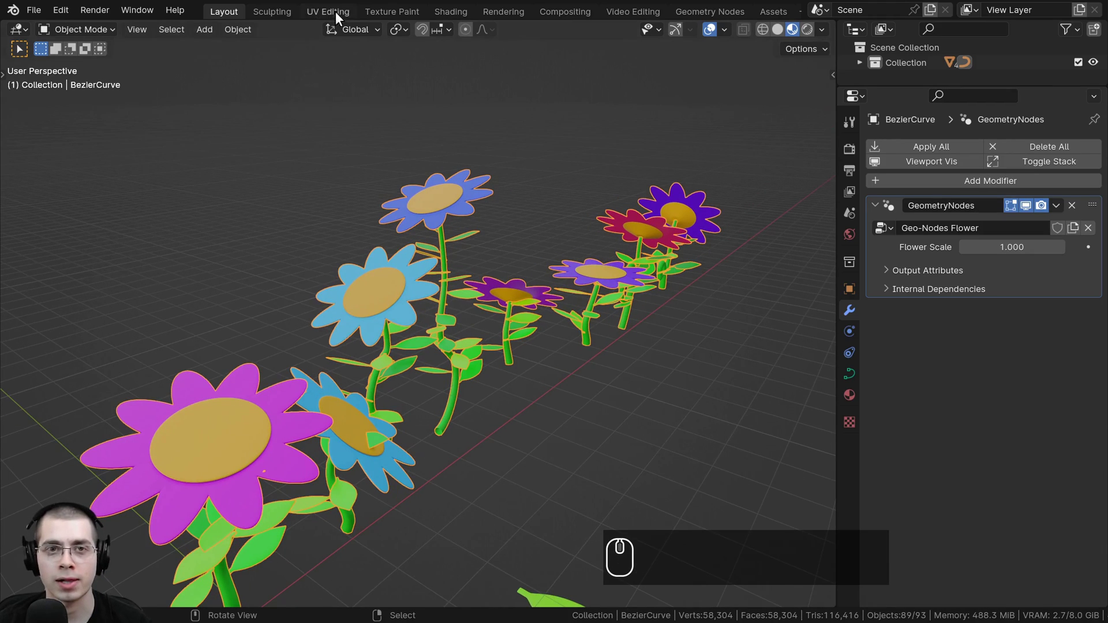
Step: Return to the Geometry Nodes workspace and examine the Petals frame from Mesh Circle to Instance on Points
left_click(684, 12)
middle_click_drag(191, 312, 532, 352)
scroll(533, 353, "down", 2)
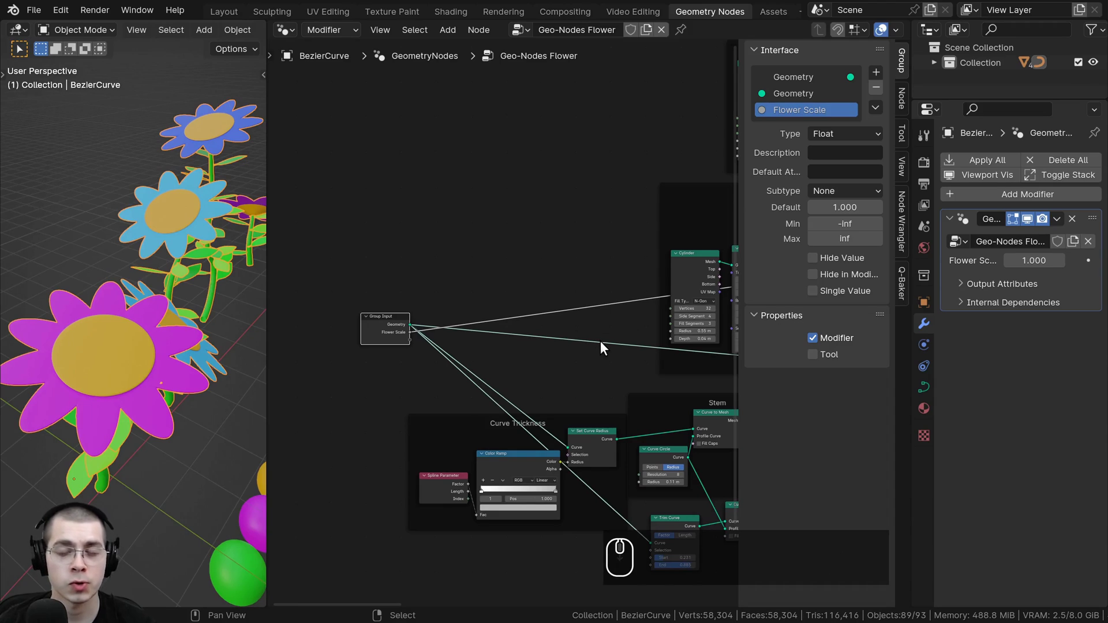
scroll(600, 341, "down", 2)
middle_click_drag(713, 230, 439, 252)
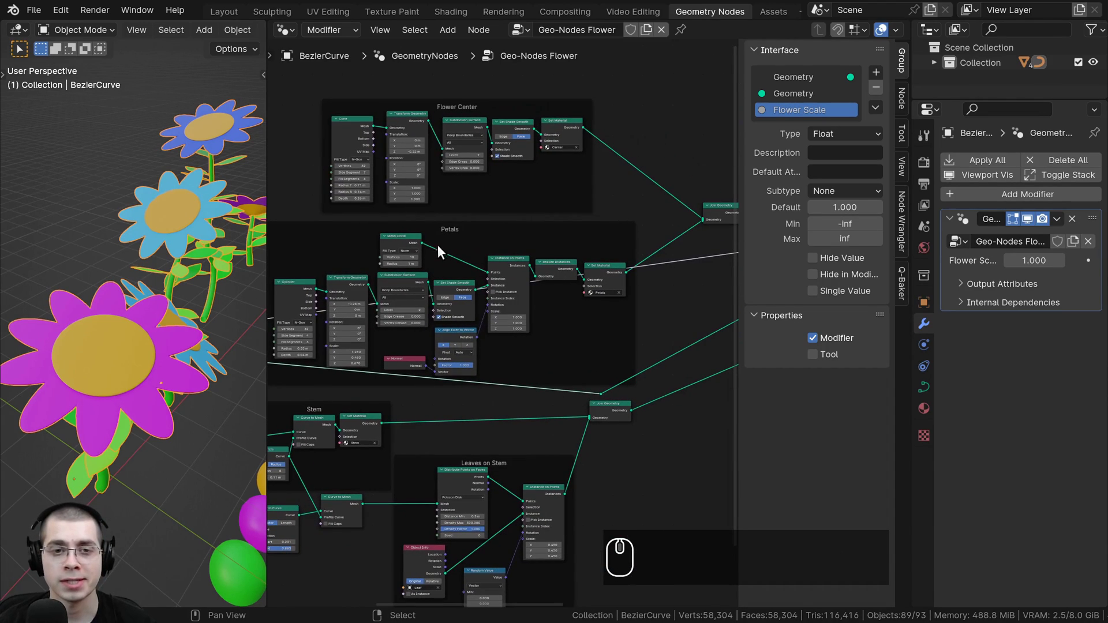
left_click(453, 231)
middle_click_drag(416, 300, 397, 328)
scroll(455, 342, "up", 8)
left_click(393, 314)
left_click(467, 306)
left_click(410, 321)
left_click(625, 295)
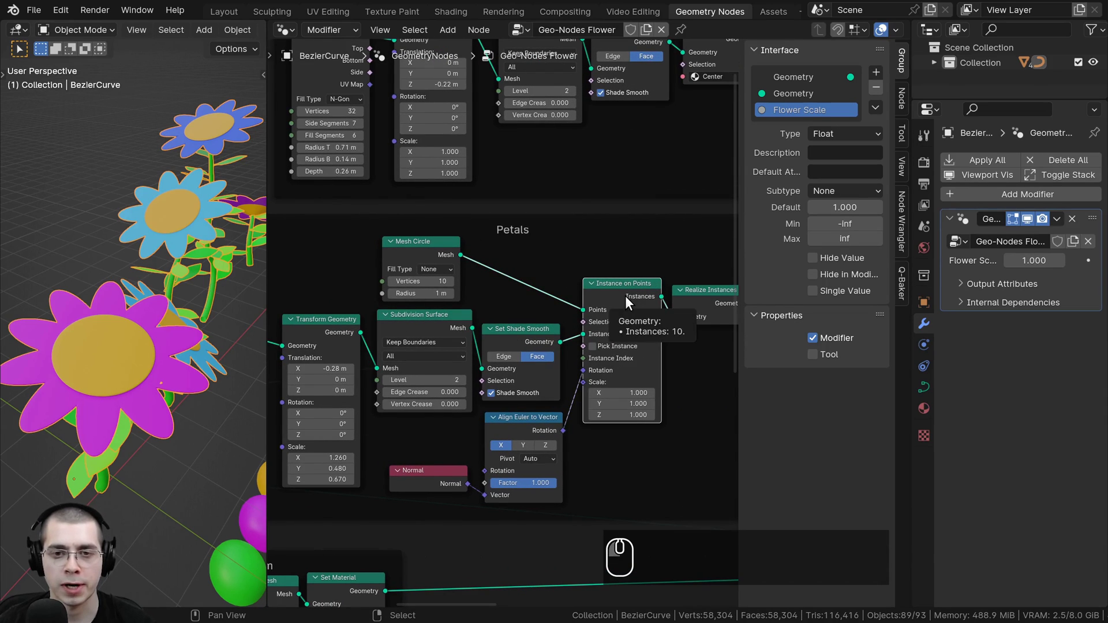
Step: Try different vertex counts on the Mesh Circle node in the Petals frame to vary the number of petals
scroll(462, 338, "up", 3)
middle_click_drag(417, 245, 487, 248)
left_click(466, 234)
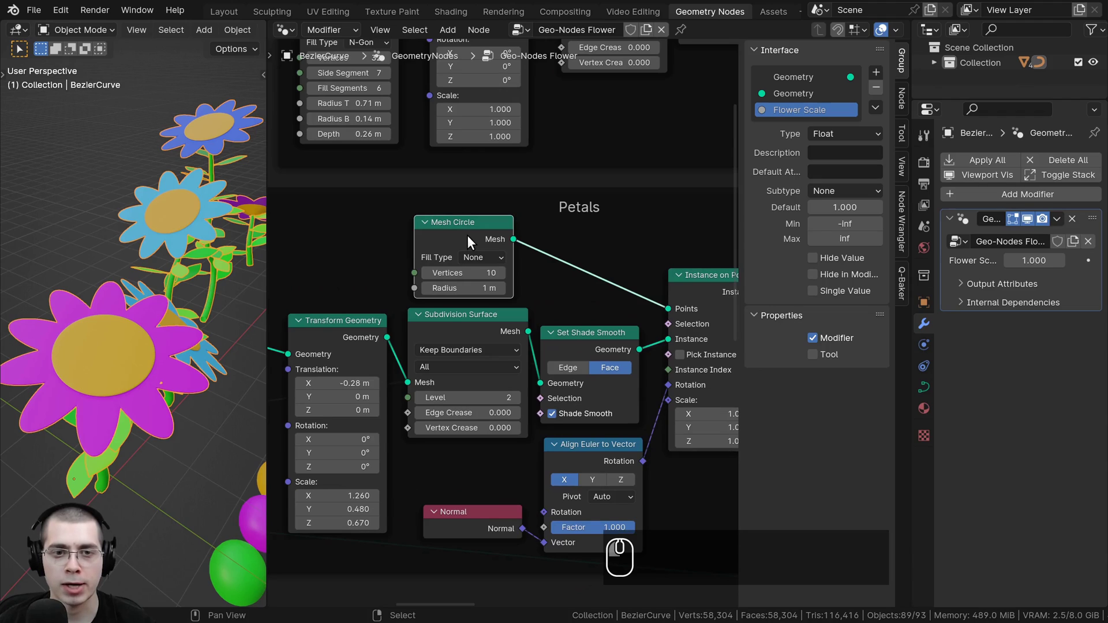
middle_click_drag(144, 372, 112, 386)
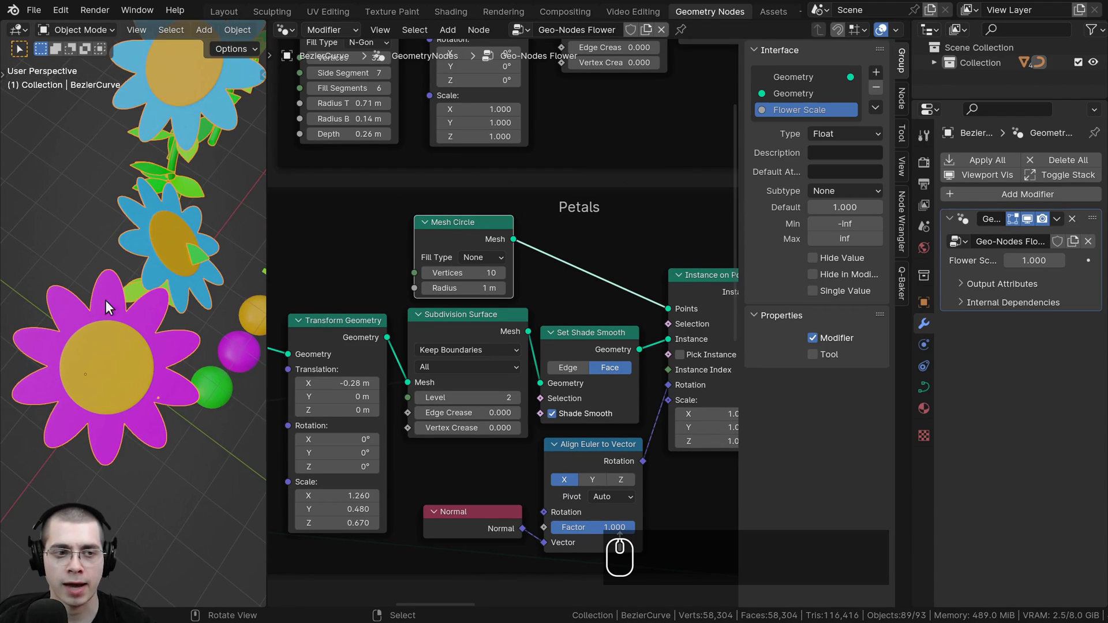
left_click_drag(462, 272, 519, 273)
right_click(519, 272)
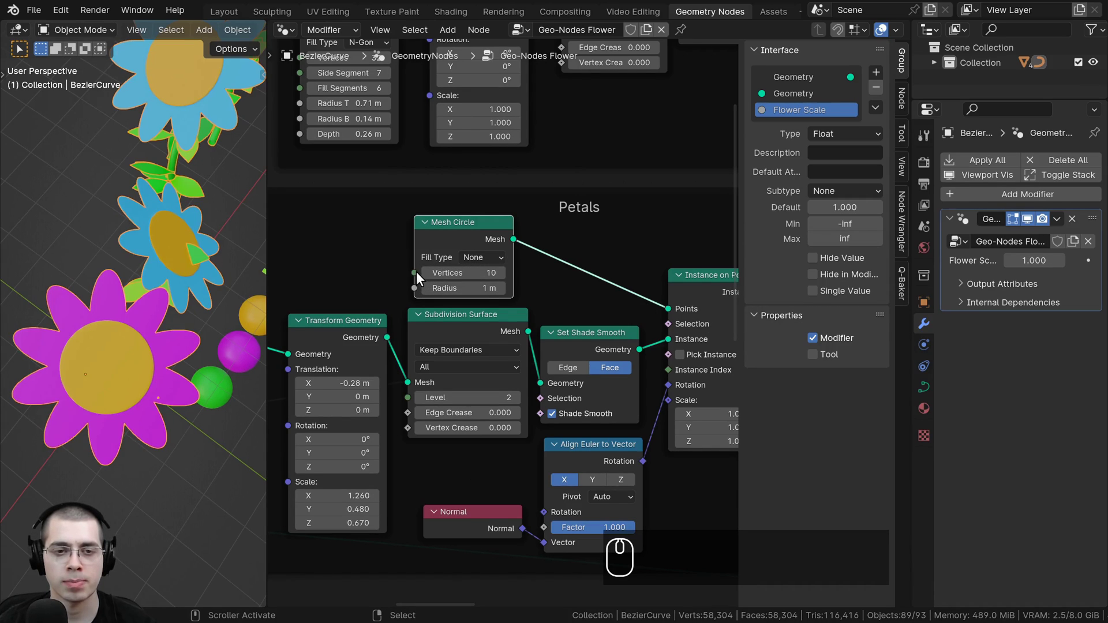
Step: Expose the petals' Mesh Circle vertex count by linking its Vertices socket to the Group Input's empty socket
left_click_drag(414, 272, 571, 503)
scroll(545, 500, "down", 2)
middle_click_drag(546, 501, 342, 237)
left_click_drag(342, 237, 519, 250)
middle_click_drag(519, 250, 372, 254)
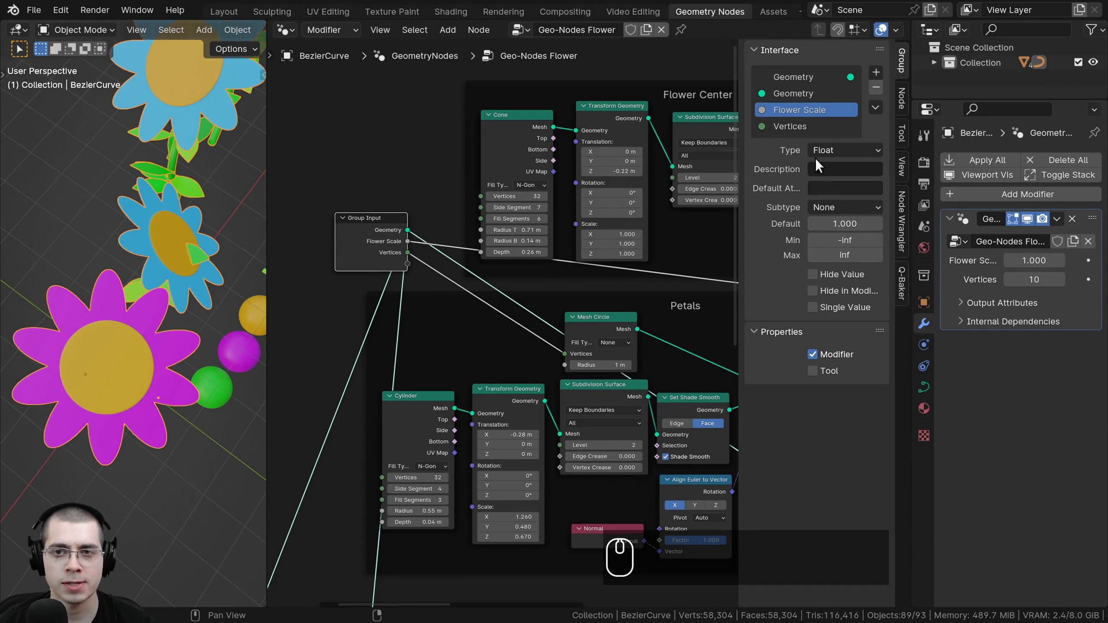
Step: Rename the Vertices group input to Petals Amount
left_click(790, 126)
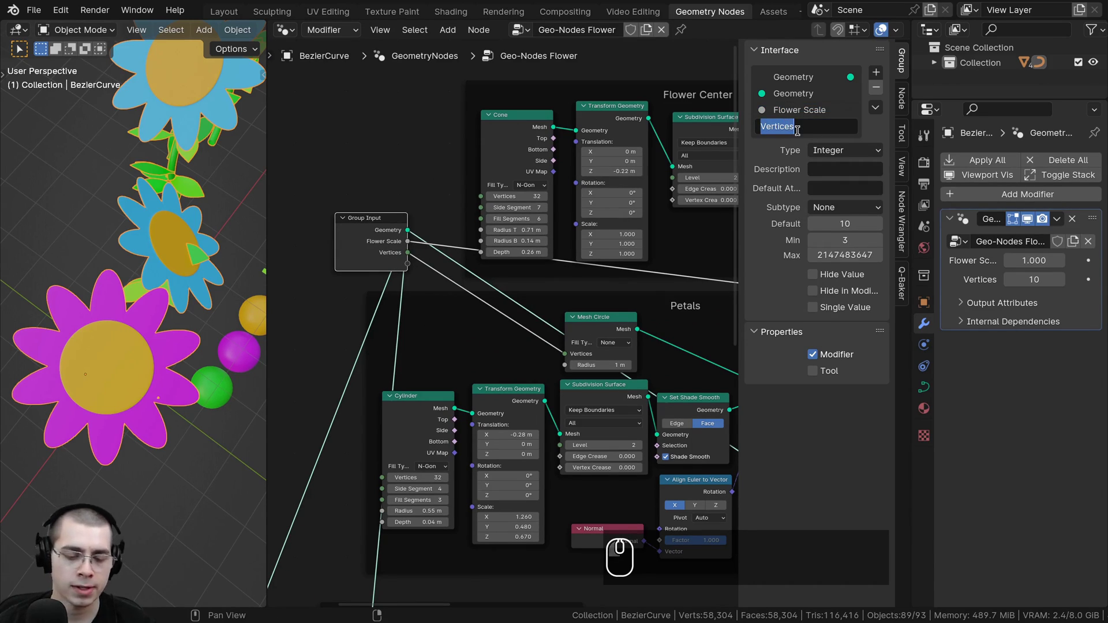
double_click(790, 125)
type("Petals Amount")
key("Return")
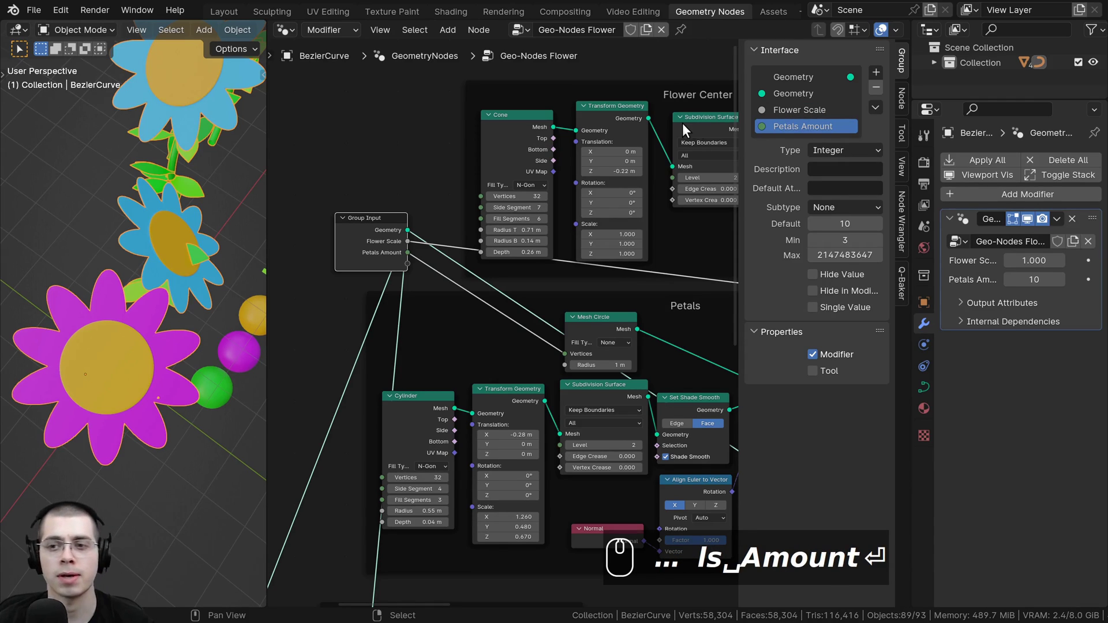
Step: Widen the Properties editor to show the full setting names and try a different Petals Amount on the modifier
left_click_drag(912, 247, 864, 247)
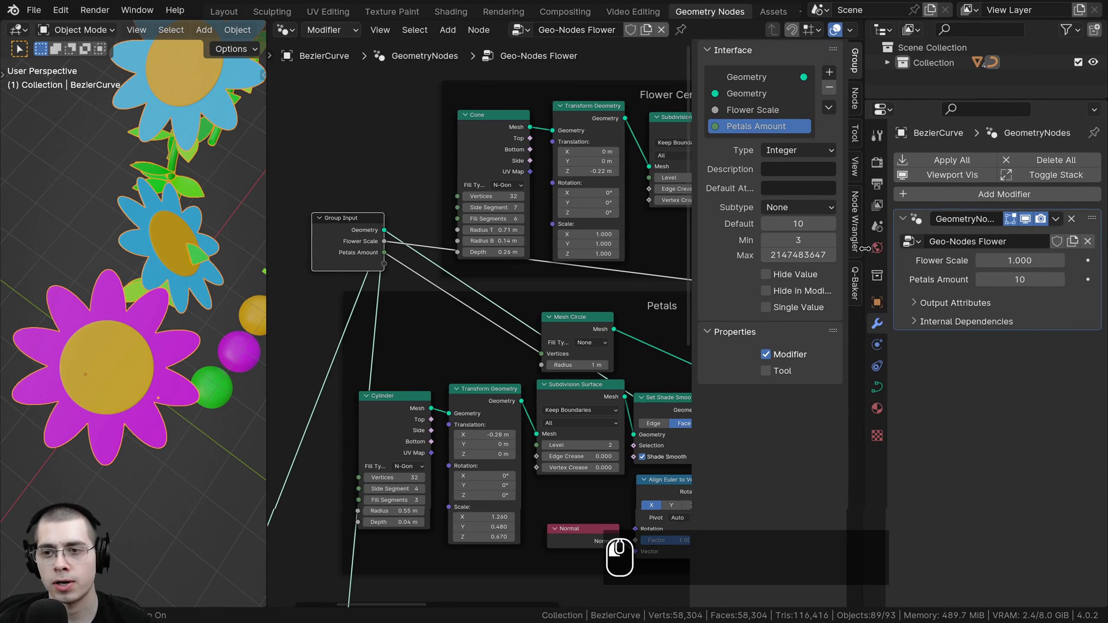
mouse_move(1033, 279)
left_mouse_down()
mouse_move(1001, 281)
mouse_move(1103, 280)
mouse_move(1011, 280)
left_mouse_up()
middle_click_drag(504, 327, 590, 329, "shift")
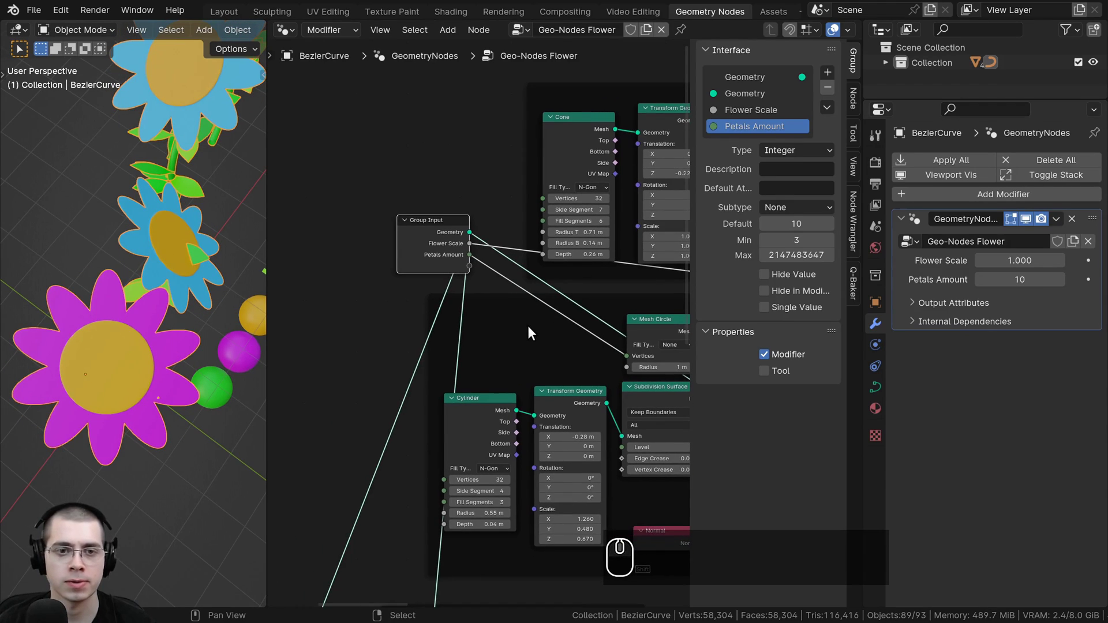
Step: Try different Radius Top values on the Cone node in the Flower Center frame to vary the size of the flower centers
key("g")
key("g")
scroll(496, 276, "down", 3)
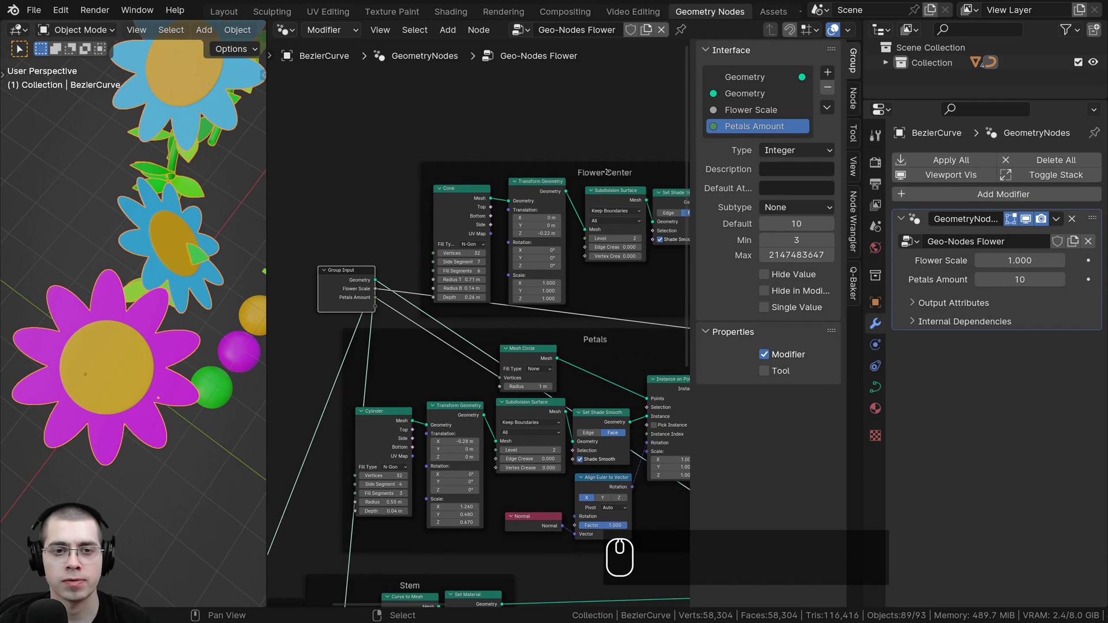
scroll(450, 242, "up", 4)
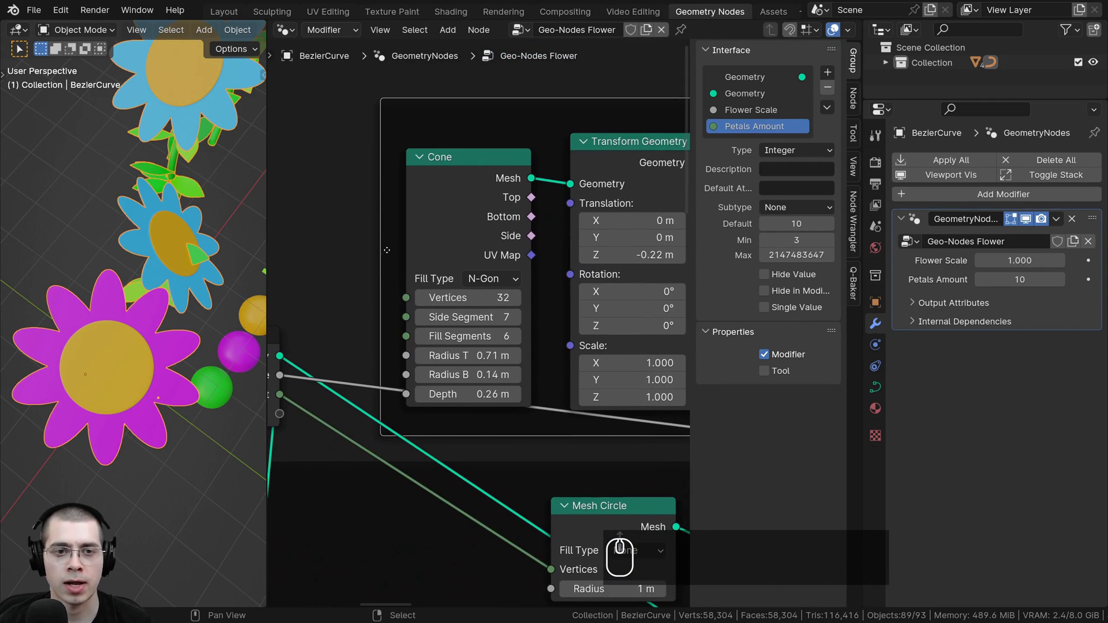
mouse_move(406, 242)
left_mouse_down()
mouse_move(365, 243)
mouse_move(407, 252)
left_mouse_up()
middle_click_drag(412, 289, 437, 241)
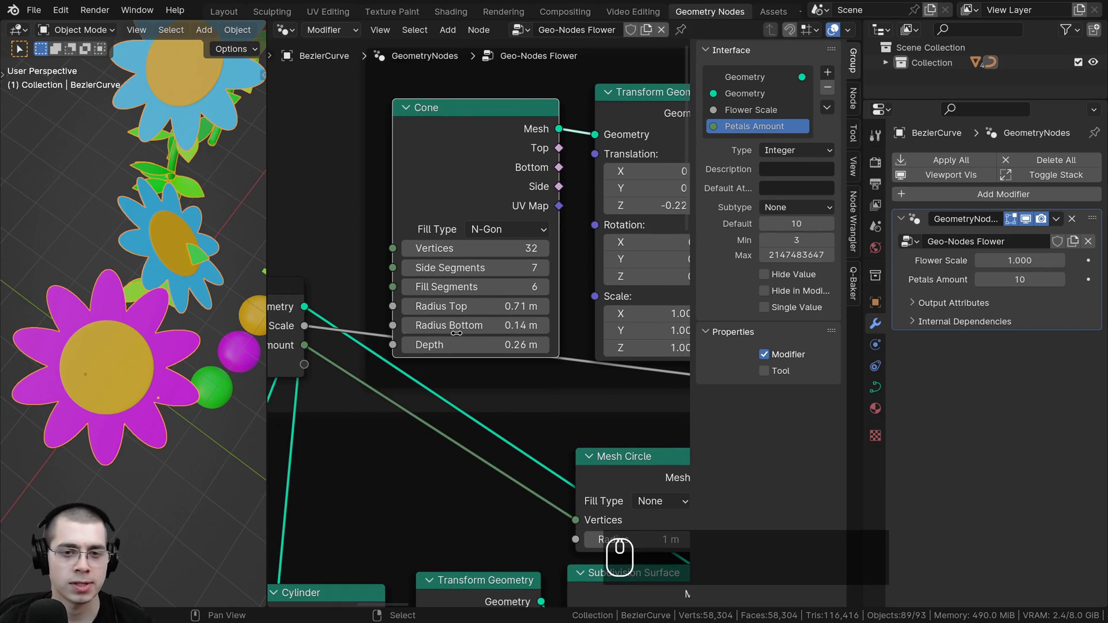
left_click_drag(462, 327, 479, 306)
middle_click_drag(137, 353, 162, 315)
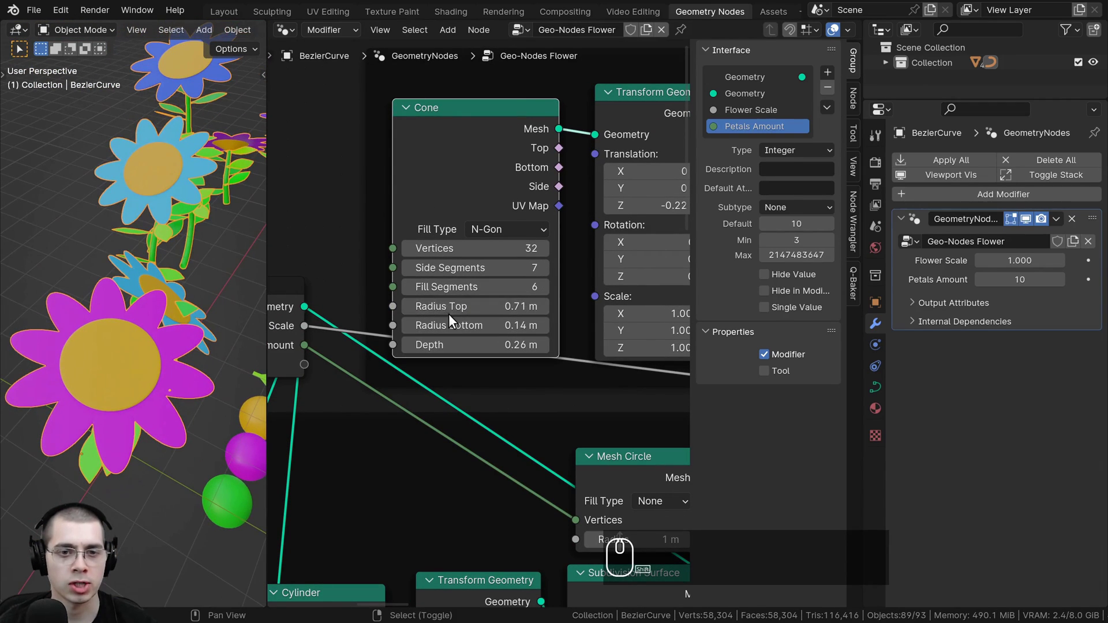
mouse_move(450, 308)
left_mouse_down("shift")
mouse_move(490, 308)
mouse_move(433, 308)
mouse_move(450, 308)
left_mouse_up("shift")
Step: Expose the flower center's Cone top radius by linking its Radius Top socket to the Group Input's empty socket
scroll(461, 326, "down", 3)
middle_click_drag(462, 326, 558, 260)
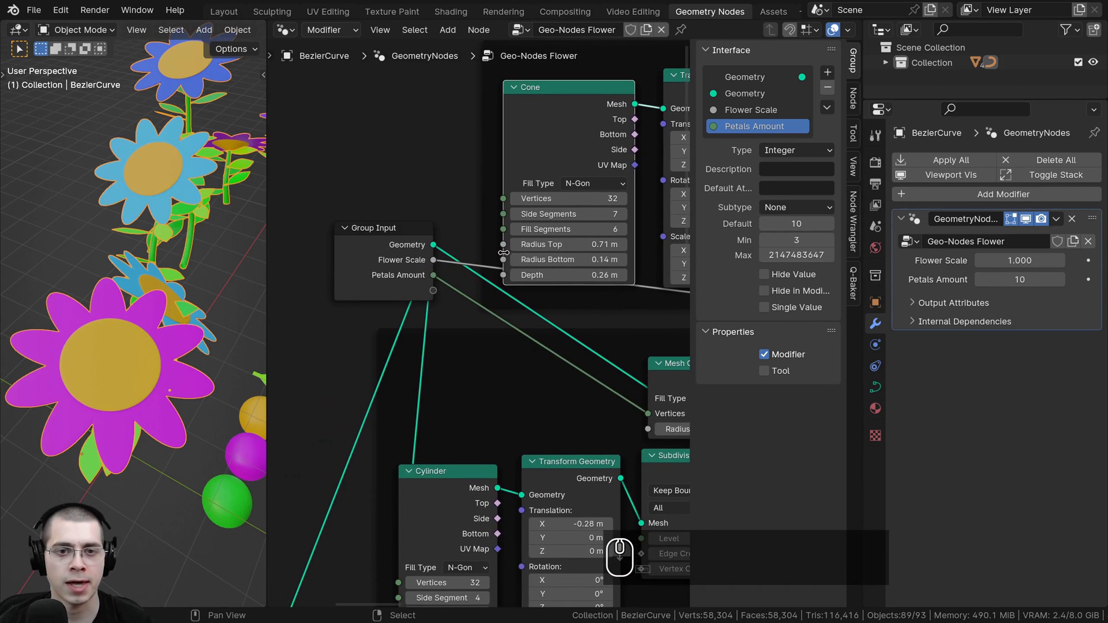
left_click_drag(503, 244, 495, 223)
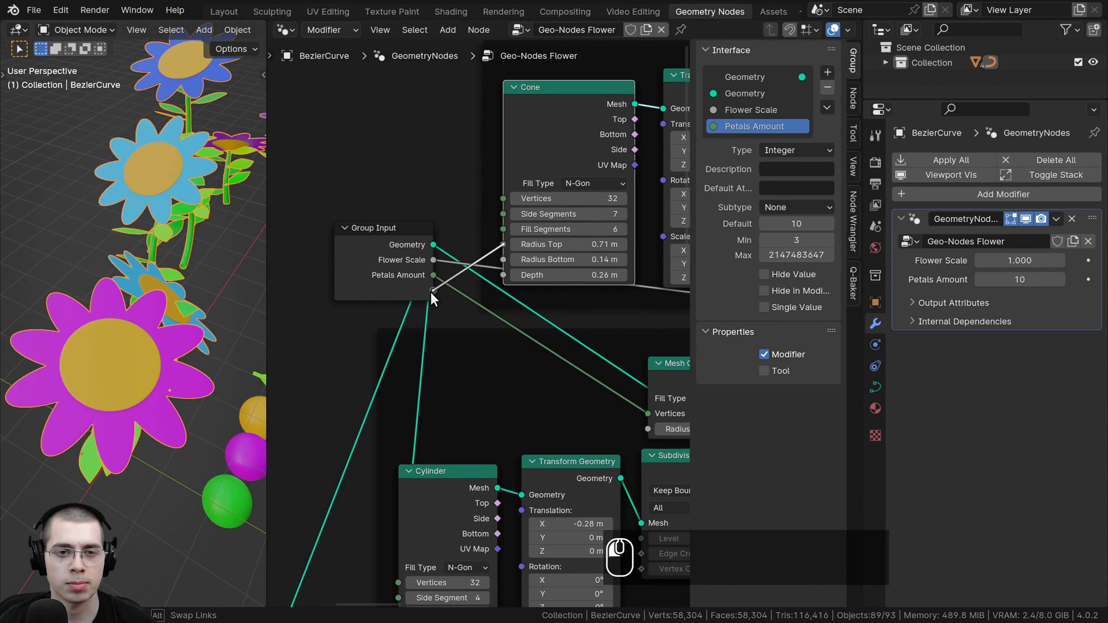
left_click_drag(431, 292, 431, 292)
Step: Rename the Radius Top group input to Flower Center Size
left_click(765, 141)
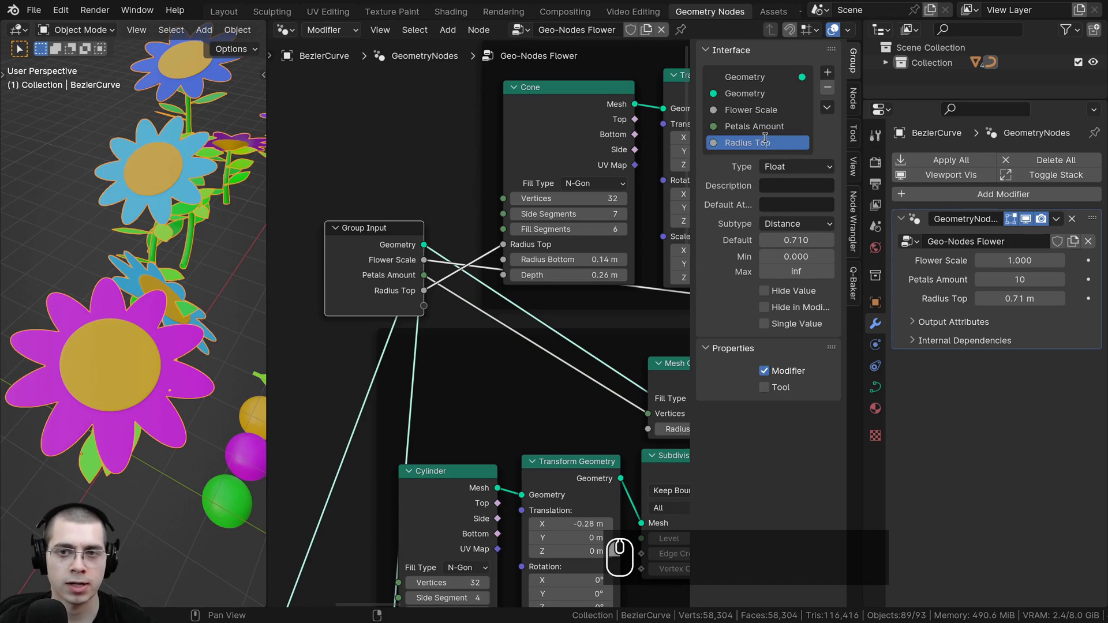
double_click(764, 142)
type("Center ")
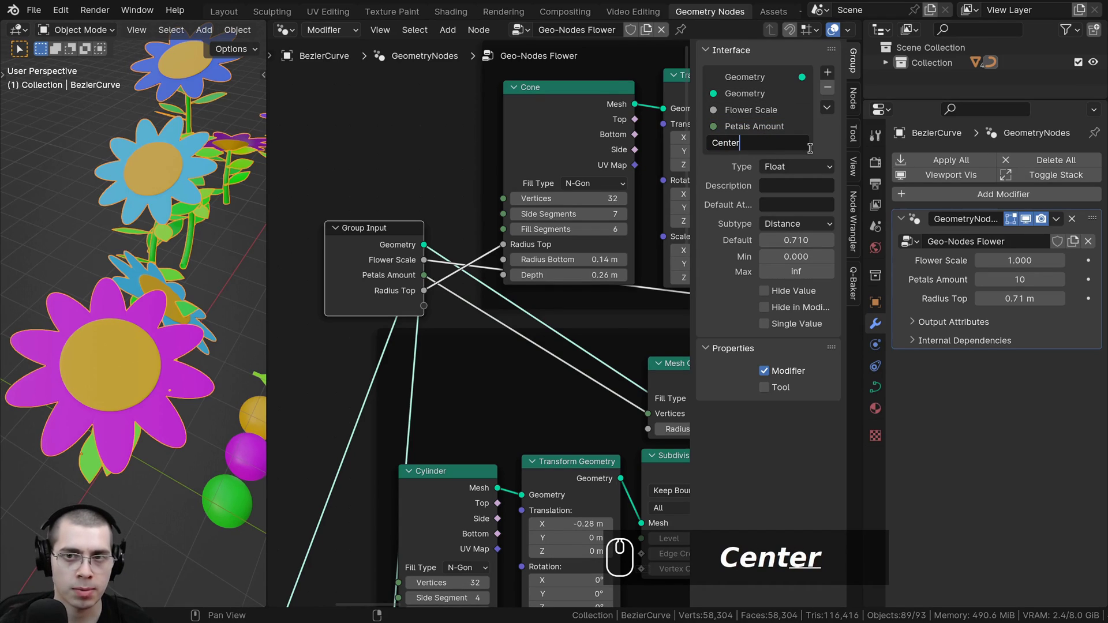
type("Size")
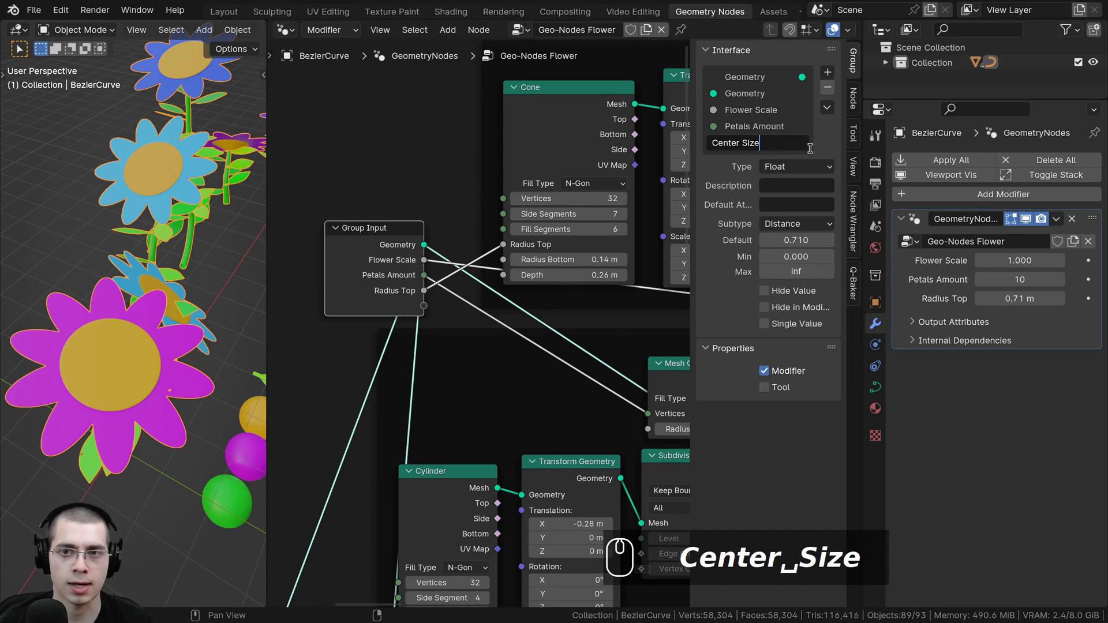
key("Left")
key("Left")
key("Left")
key("Left")
key("Left")
key("Left")
key("Left")
key("Left")
key("Left")
key("Left")
key("Left")
type("Flower")
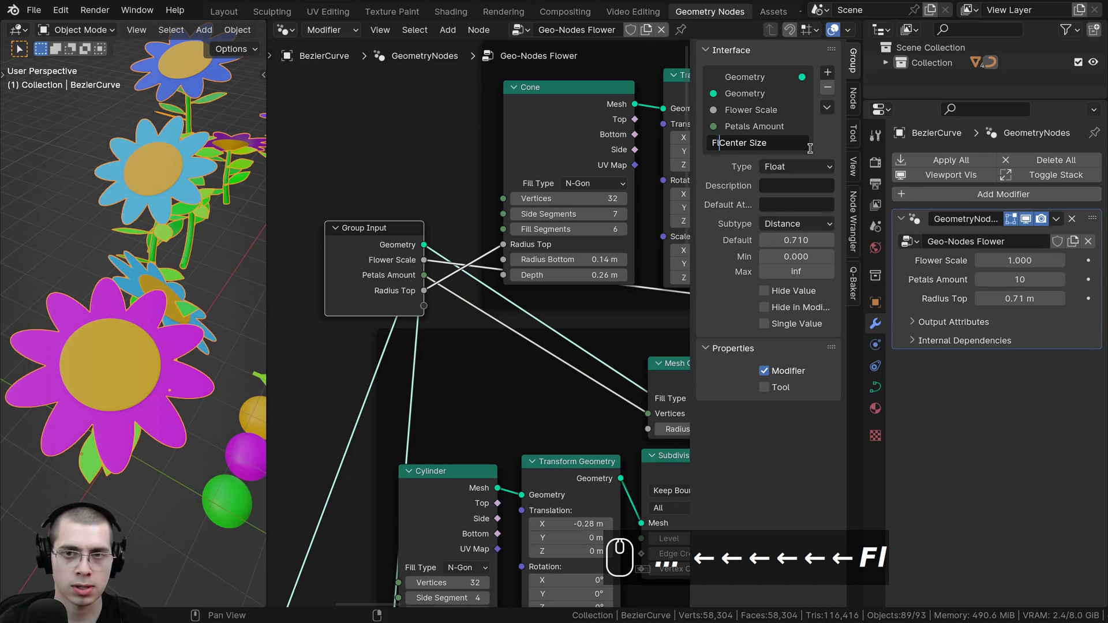
key("Return")
Step: Move the Group Input node down and away from the nodes of the Petals frame
scroll(478, 335, "down", 6)
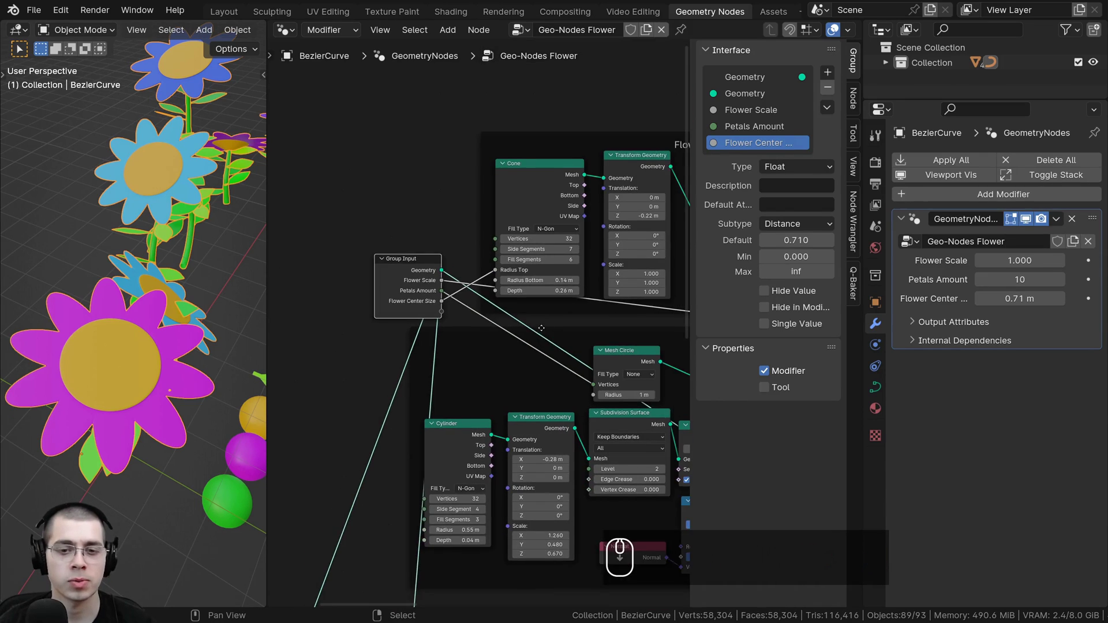
middle_click_drag(477, 338, 549, 231)
left_click_drag(489, 168, 372, 324)
middle_click_drag(453, 425, 430, 392)
Step: Try a larger Radius of about 0.97 m on the Cylinder node in the Petals frame
scroll(500, 352, "up", 3)
left_click(518, 305)
middle_click_drag(454, 307, 370, 325)
scroll(559, 178, "down", 2)
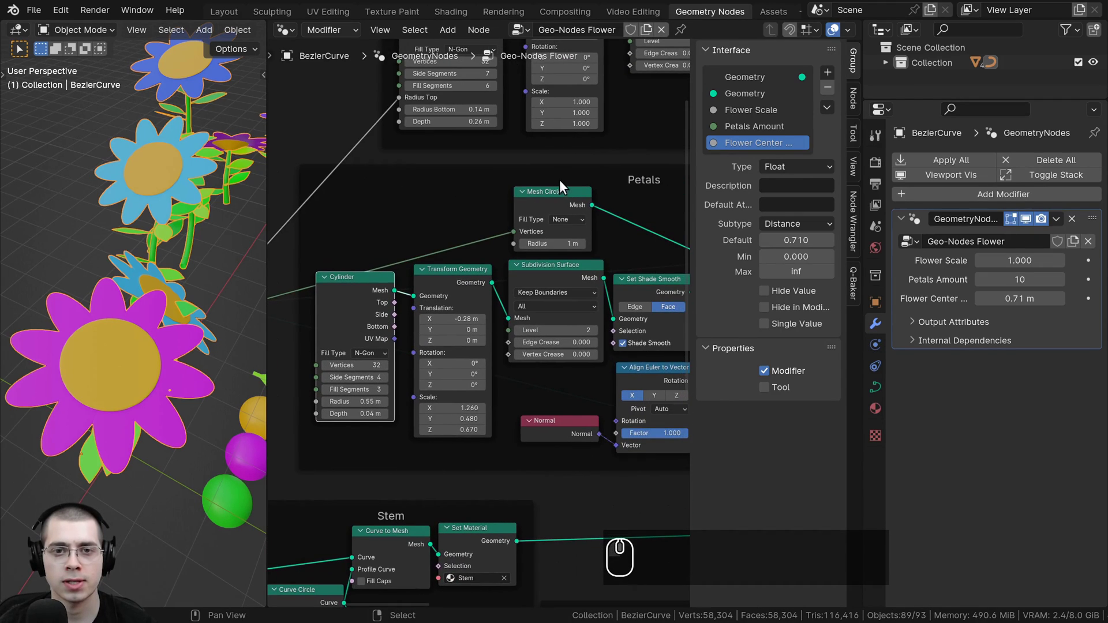
scroll(581, 333, "up", 4)
key("g")
scroll(529, 320, "up", 1)
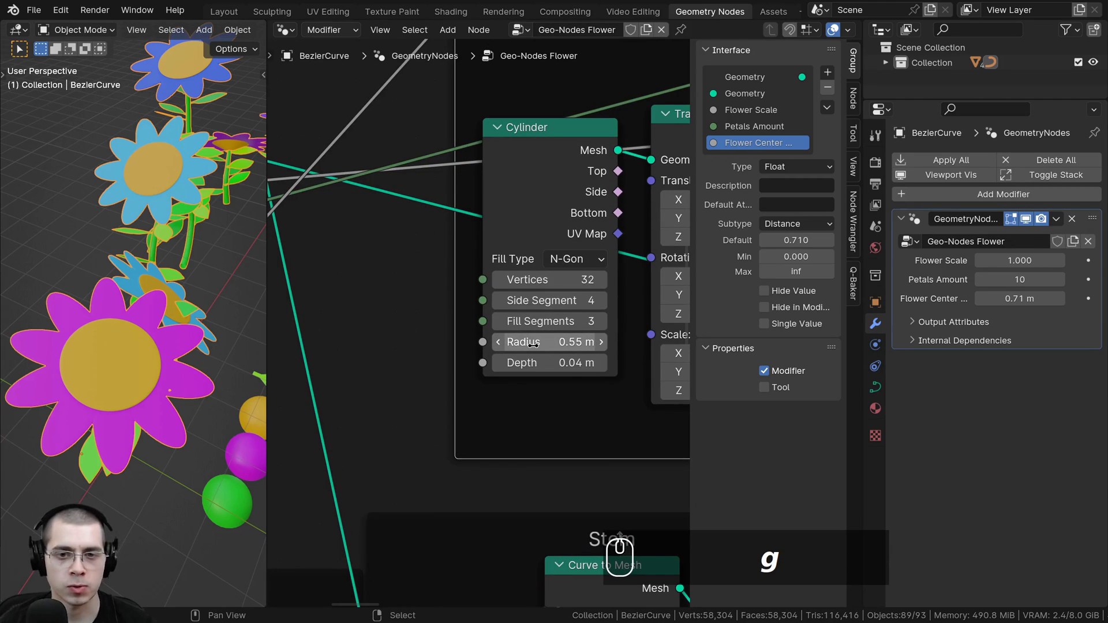
left_click_drag(534, 345, 600, 345)
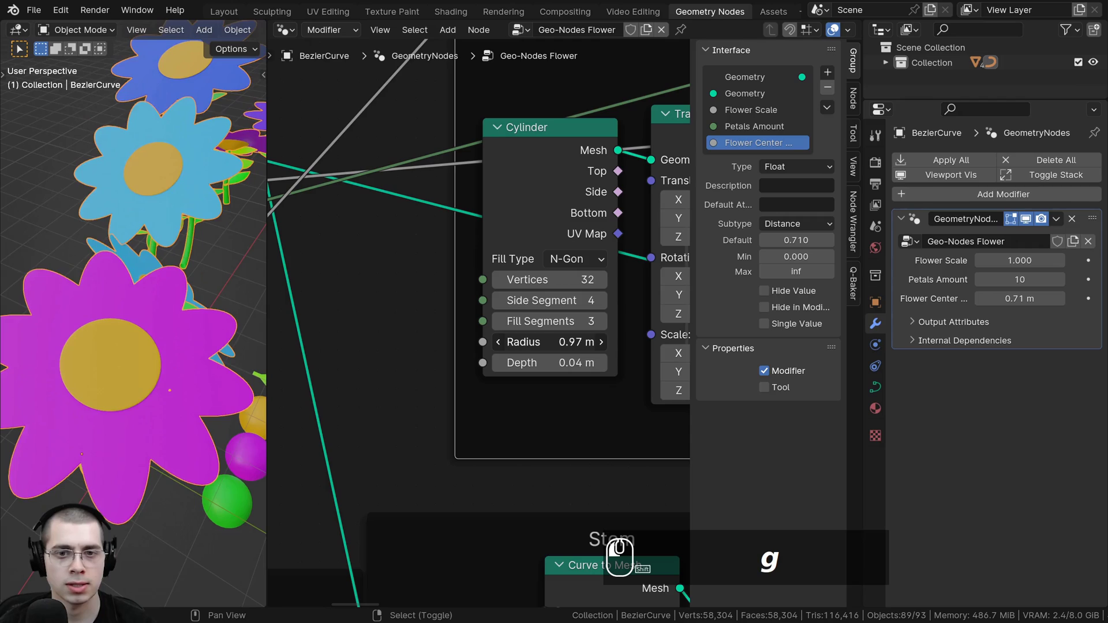
right_click(600, 345)
Step: Expose the petals' Cylinder radius by linking its Radius socket to the Group Input's empty socket
middle_click_drag(486, 344, 547, 350)
scroll(547, 351, "down", 1)
left_click(546, 350)
left_click_drag(543, 348, 339, 256)
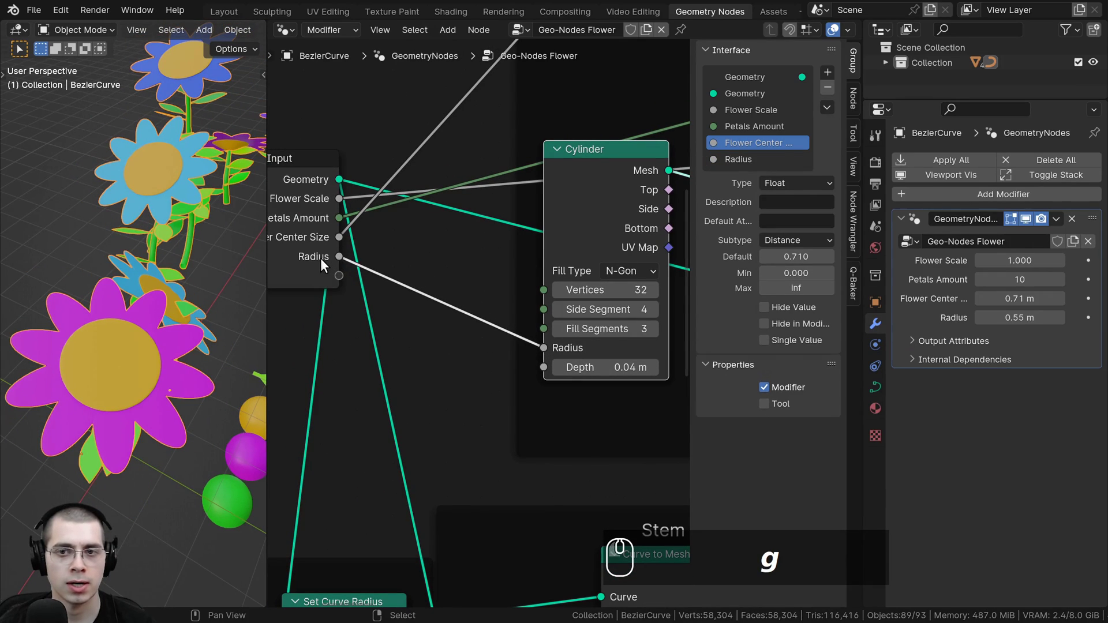
Step: Rename the Radius group input to Petals Size
double_click(758, 162)
type("Petal Size")
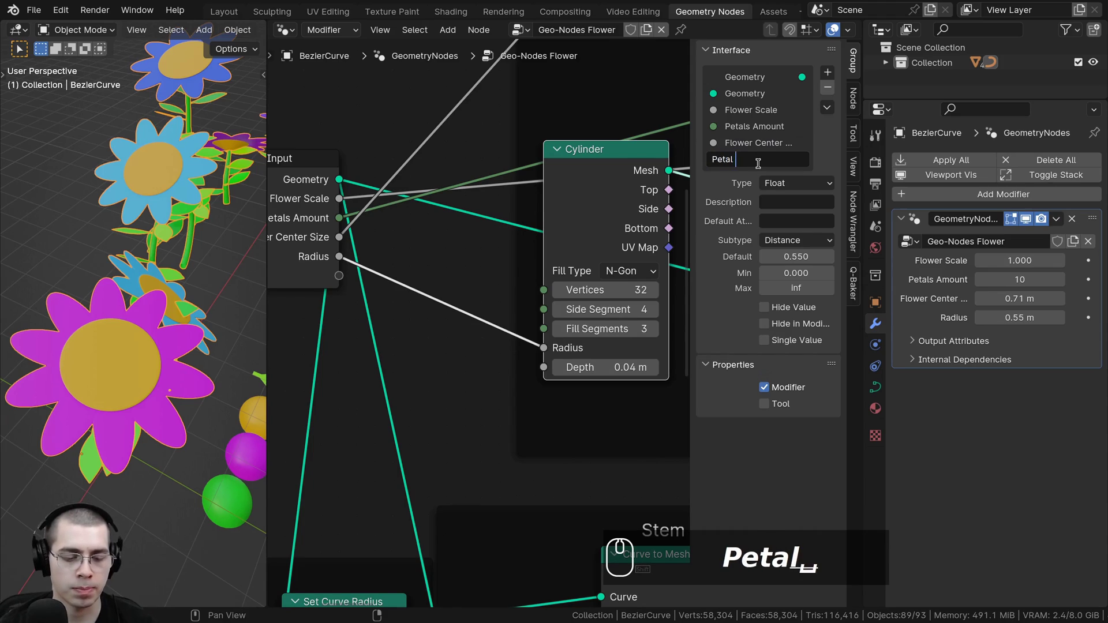
key("Return")
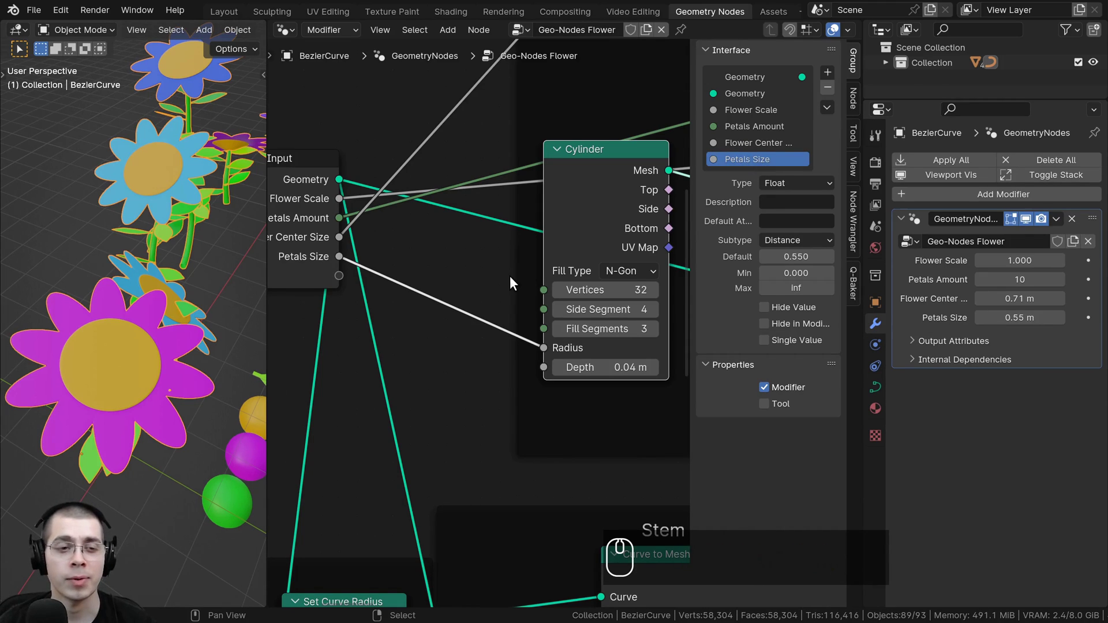
Step: Try different X, Y and Z scale values on the petals' Instance on Points node to see how each axis reshapes the petals
scroll(510, 276, "down", 2)
middle_click_drag(513, 282, 63, 273)
scroll(569, 270, "up", 3)
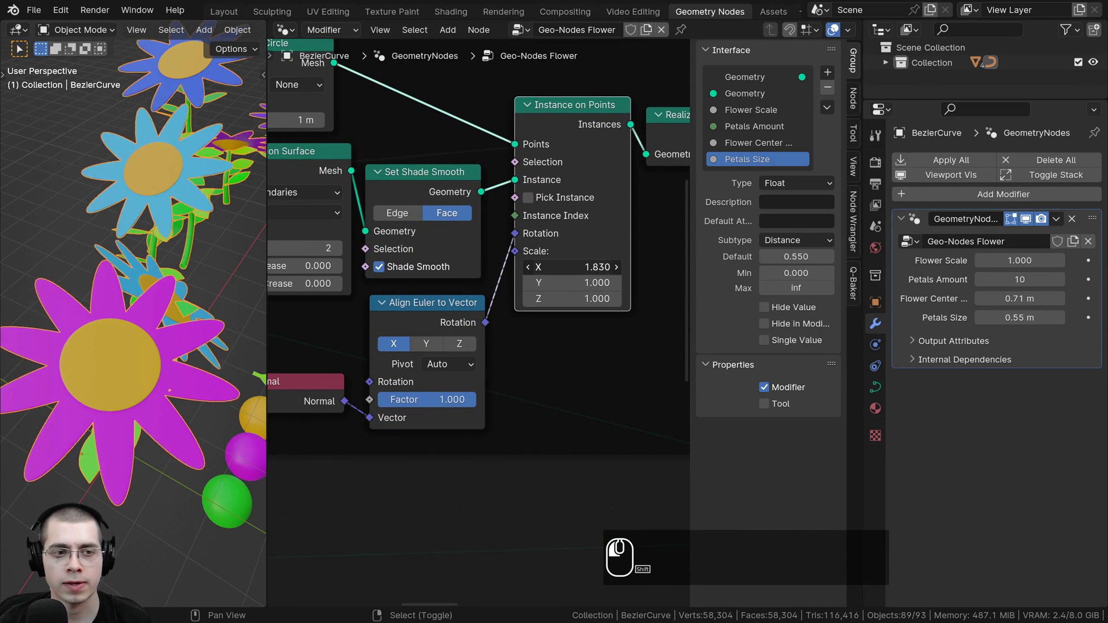
scroll(571, 282, "up", 1, "ctrl")
left_click_drag(549, 283, 544, 283, "shift")
right_click(544, 283, "shift")
left_click_drag(544, 298, 507, 298, "shift")
right_click(543, 298, "shift")
left_click_drag(554, 267, 605, 282, "shift")
right_click(555, 267, "shift")
right_click(555, 283, "shift")
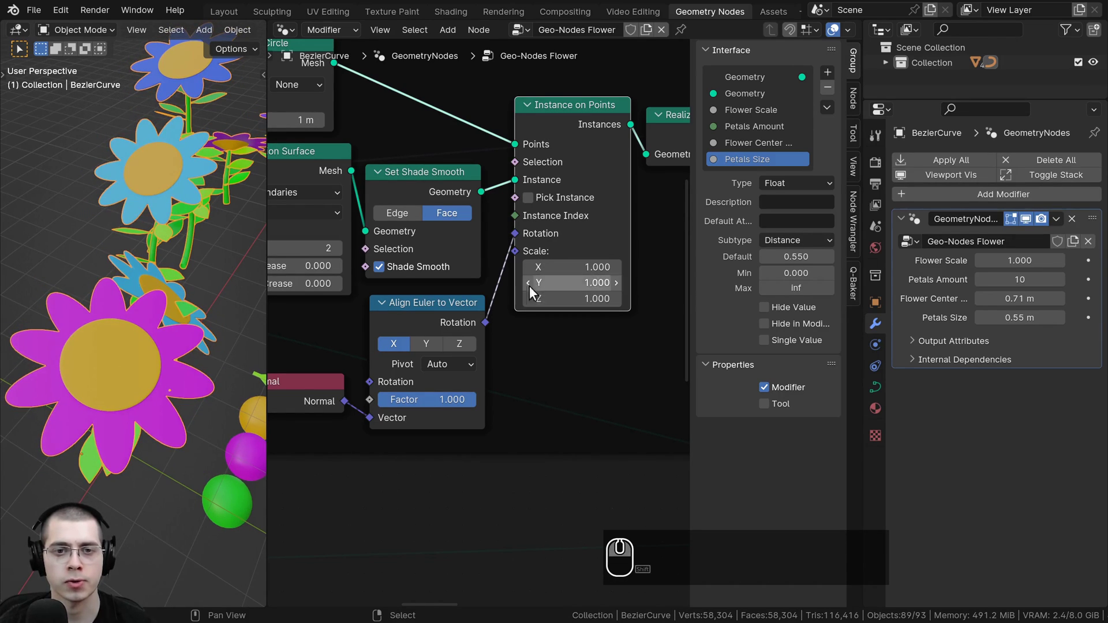
Step: Add a Combine XYZ node with its Vector output feeding the Scale of the petals' Instance on Points node
scroll(528, 285, "down", 3)
scroll(536, 289, "up", 3)
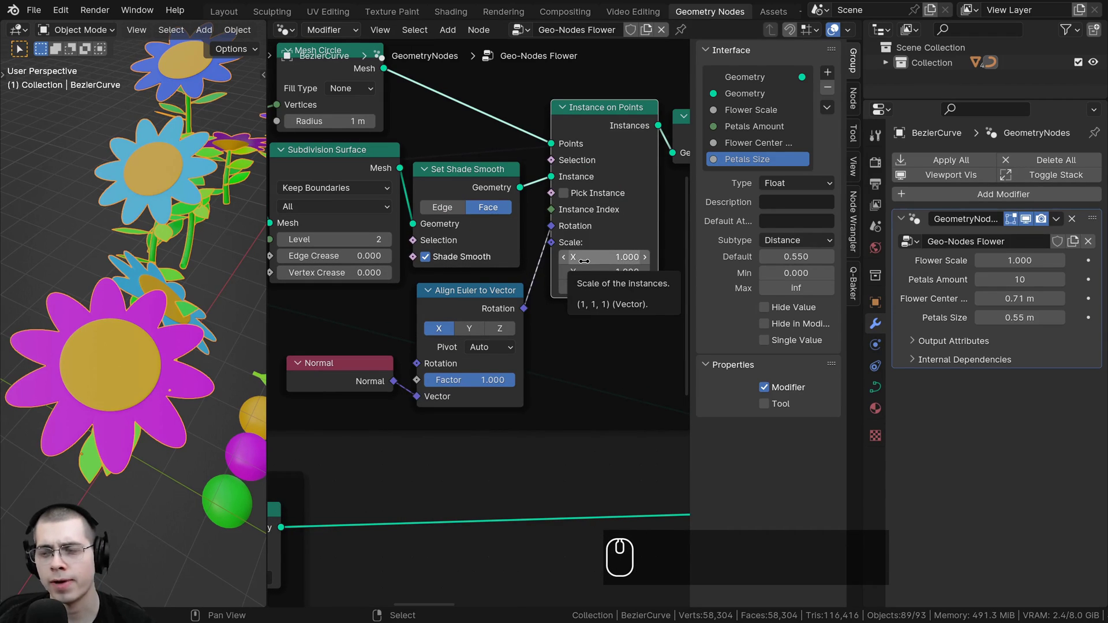
scroll(580, 295, "down", 3)
scroll(511, 228, "up", 3)
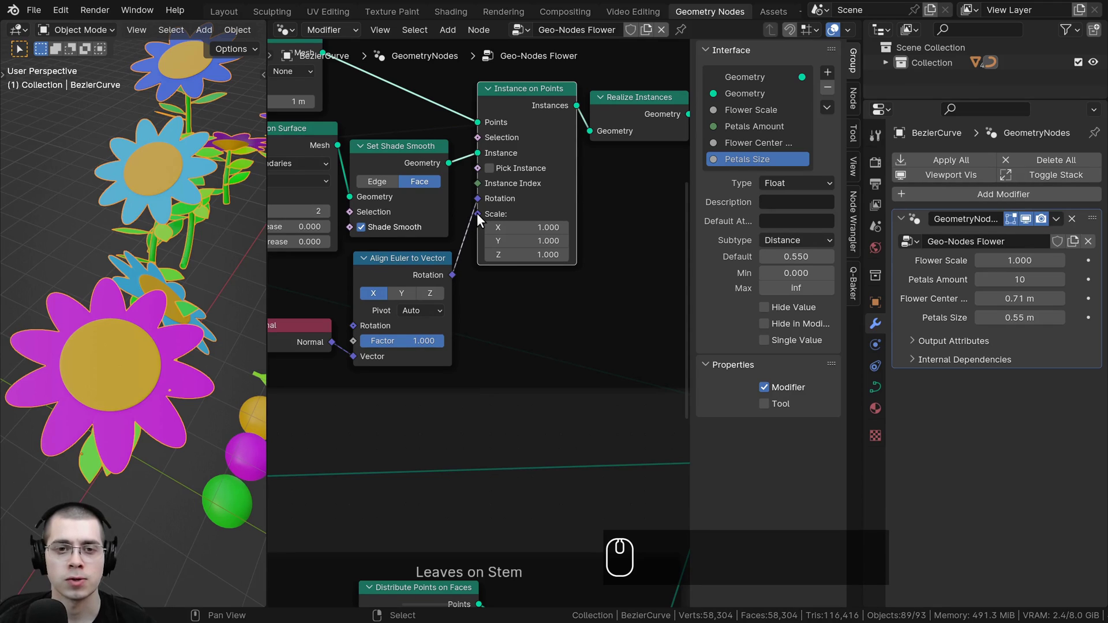
left_click_drag(477, 214, 514, 315)
type("com")
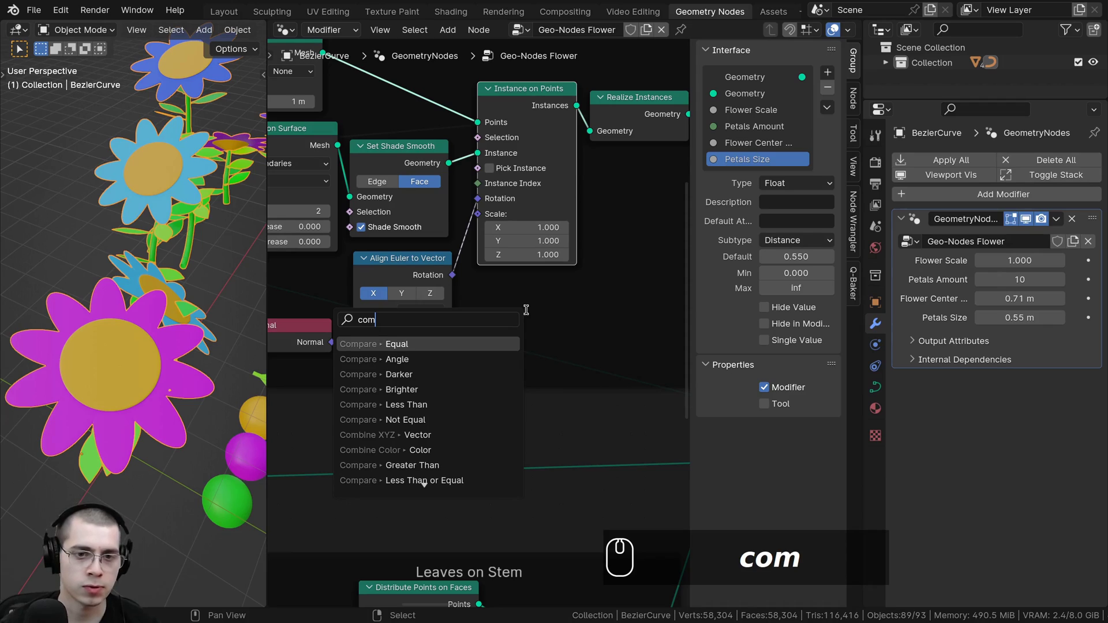
type("p")
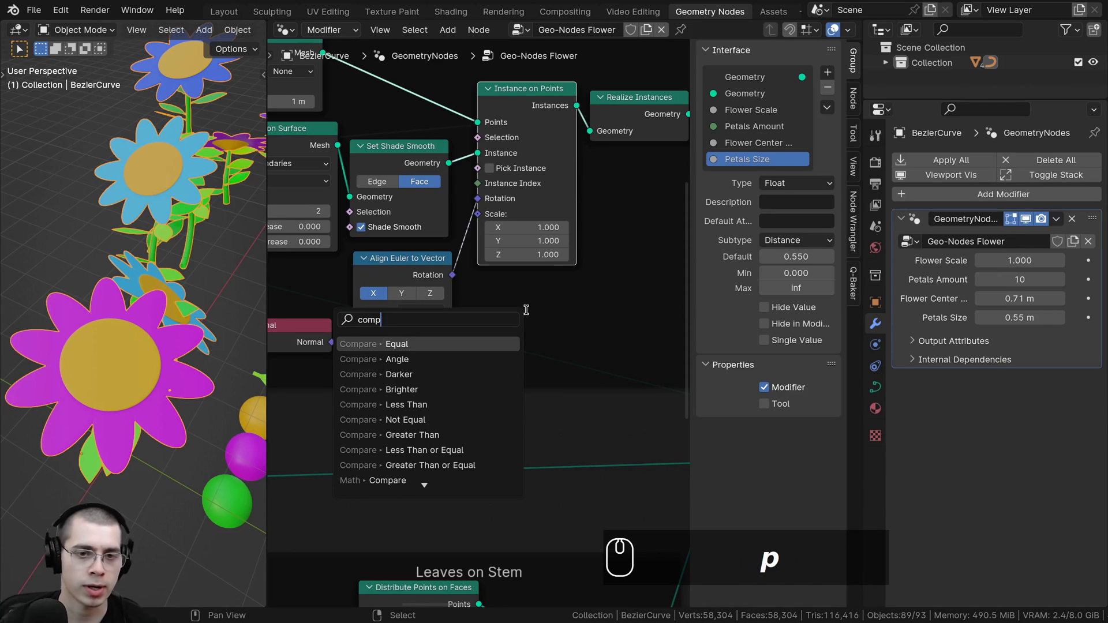
key("BackSpace")
type("bin")
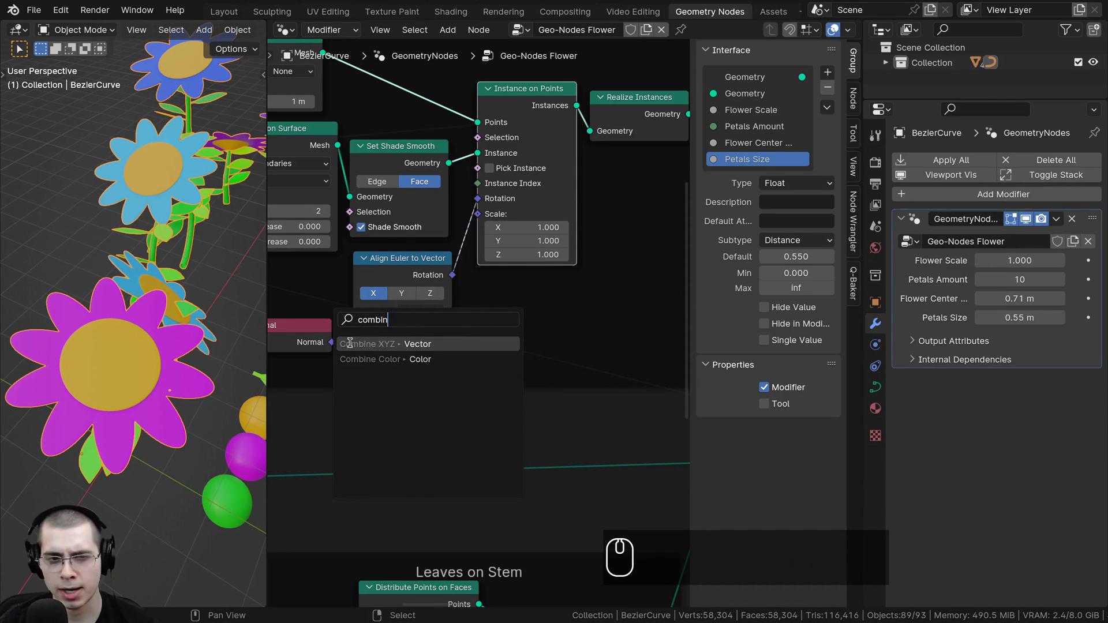
left_click(402, 344)
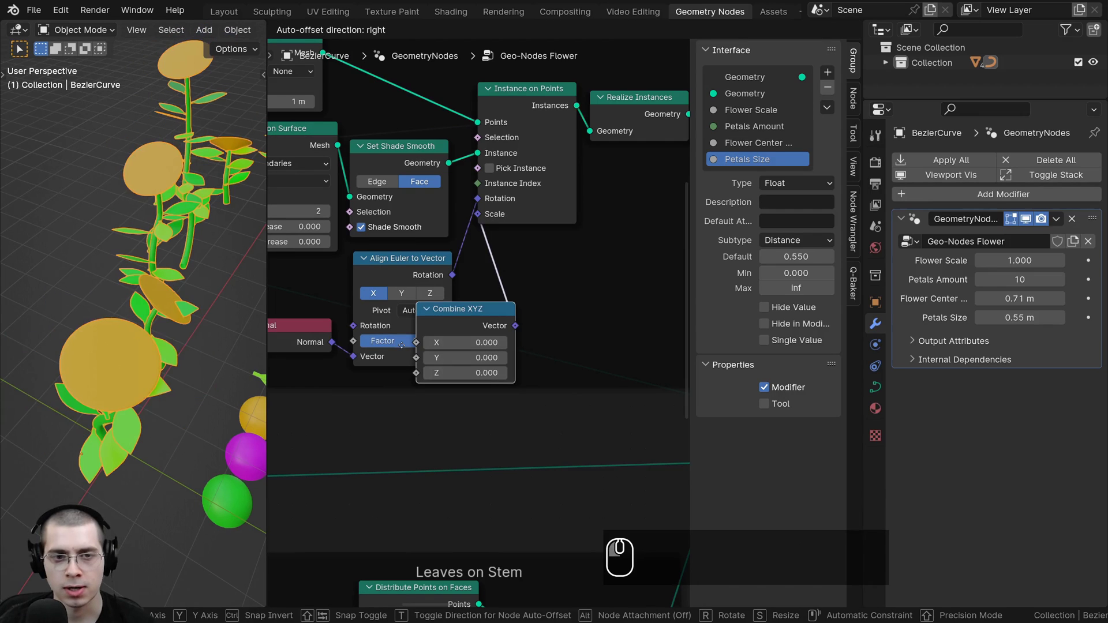
left_click(464, 346)
Step: Place the Combine XYZ node in the Petals frame between the Subdivision Surface and Normal nodes
scroll(458, 345, "down", 5)
middle_click_drag(497, 288, 643, 277)
key("g")
left_click(463, 253)
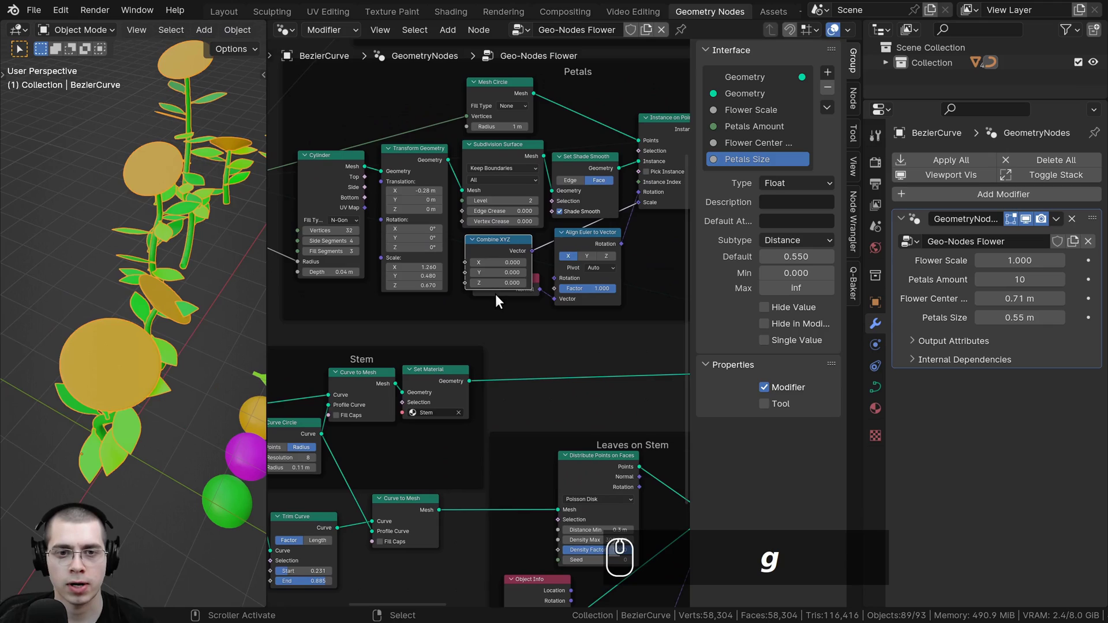
left_click_drag(495, 295, 486, 315)
scroll(501, 247, "up", 2)
left_click(497, 234)
middle_click_drag(461, 250, 391, 273)
scroll(391, 273, "up", 1)
scroll(427, 268, "up", 1)
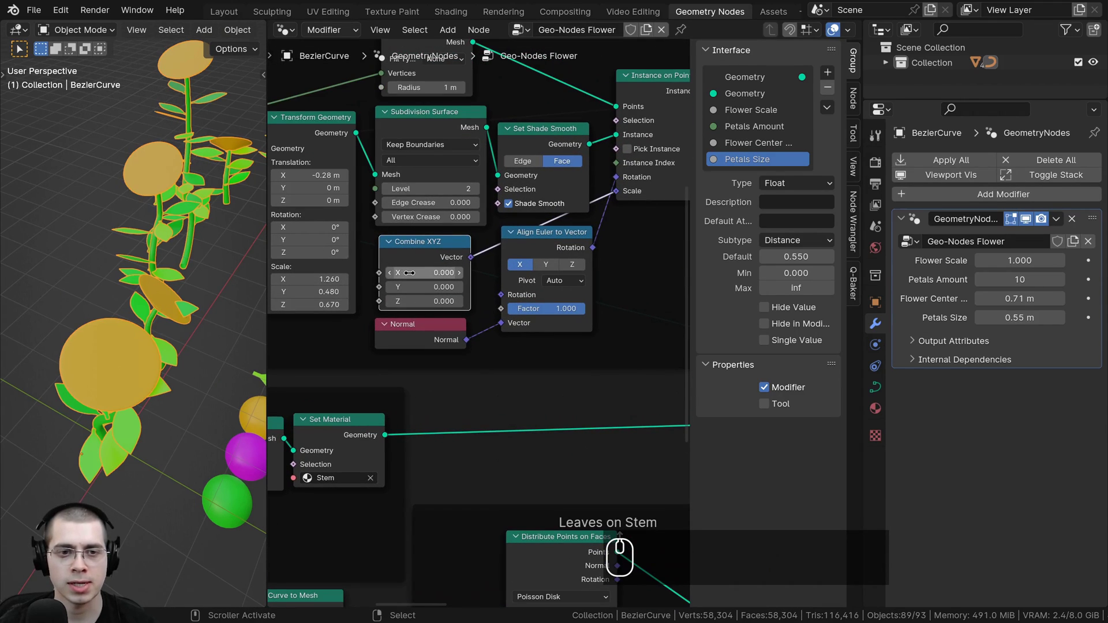
left_click_drag(407, 272, 421, 272)
left_click_drag(412, 287, 426, 301)
key("ctrl+z")
Step: Set the X, Y and Z values of the Combine XYZ node to 1
left_click(411, 272)
type("1")
left_click(423, 288)
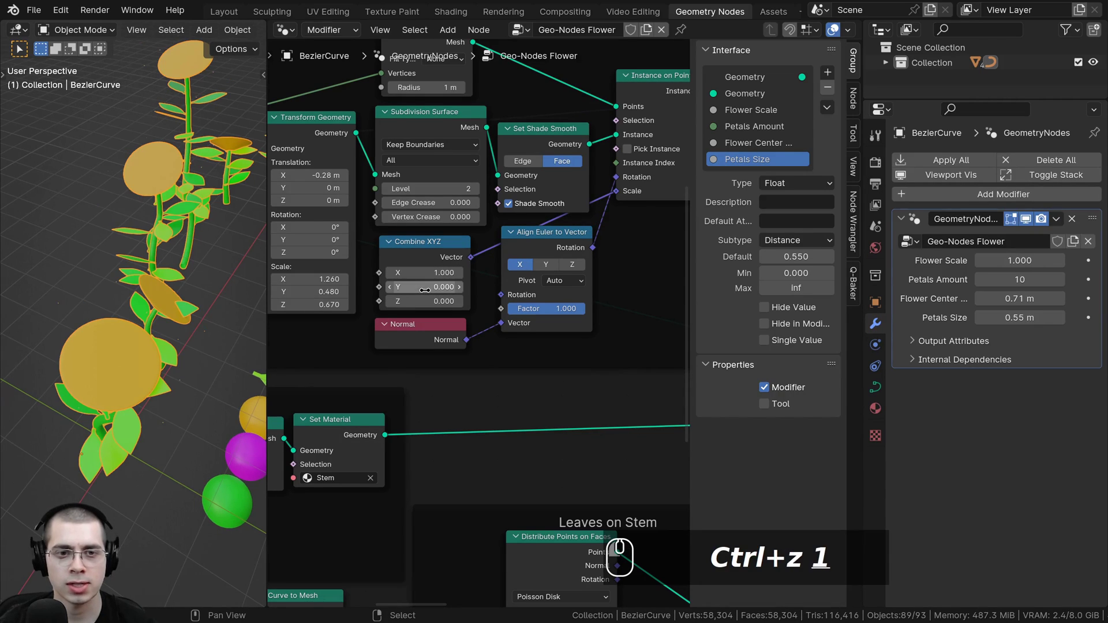
left_click(421, 288)
type("1")
left_click(411, 301)
left_click(427, 301)
type("1")
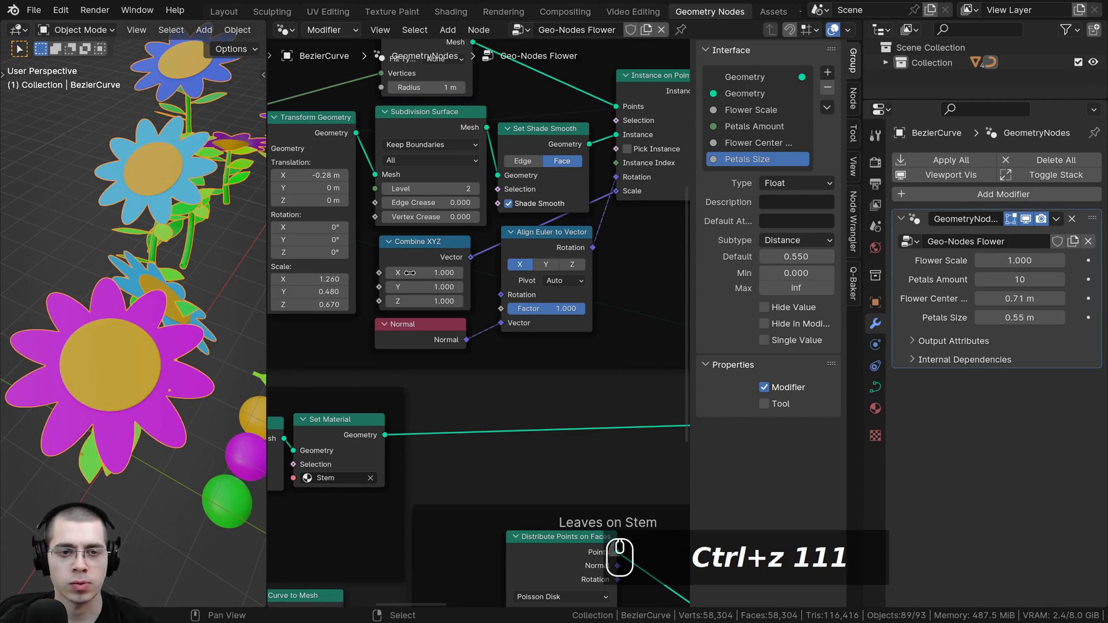
Step: Link the Combine XYZ node's X socket to the Group Input's empty socket and rename the new input to Petal Length
scroll(410, 272, "down", 3)
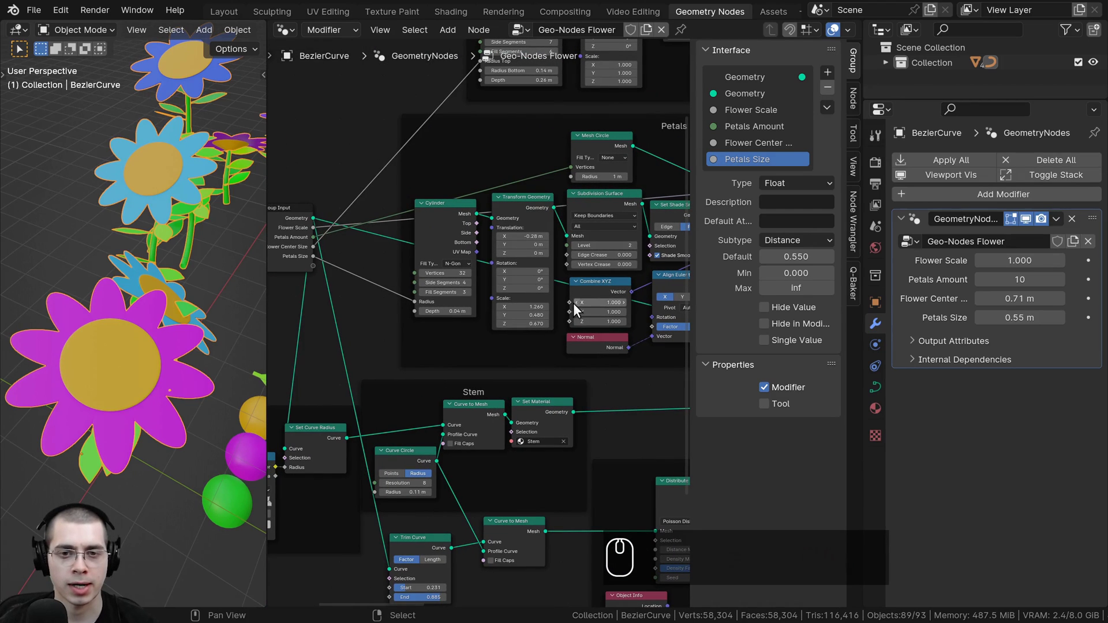
left_click_drag(613, 301, 447, 318)
left_click_drag(316, 265, 316, 265)
double_click(732, 174)
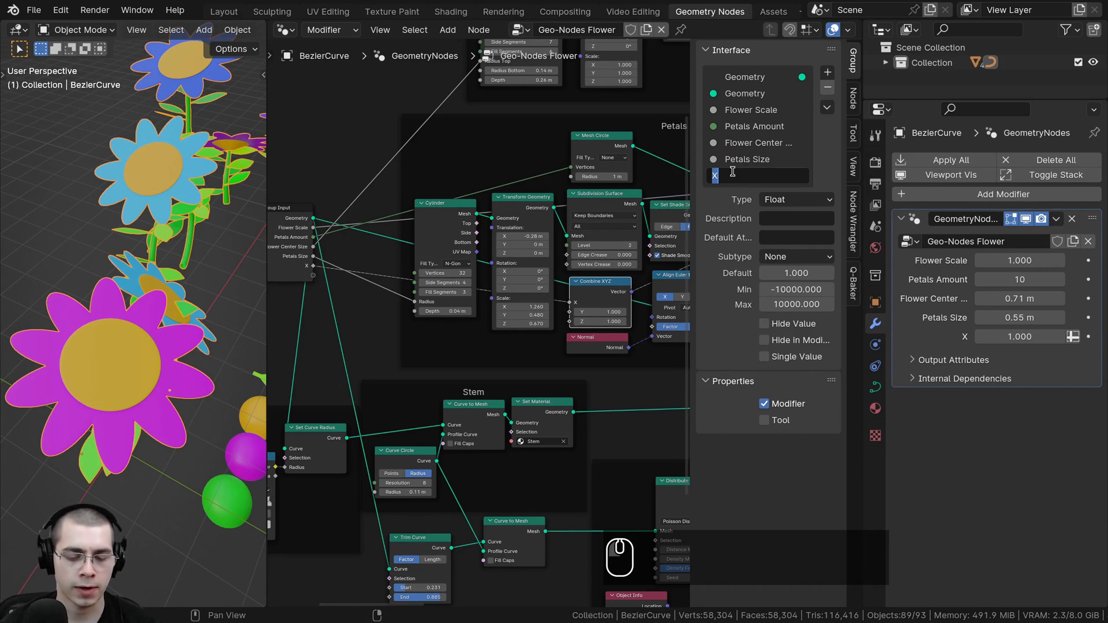
type("Petal Length")
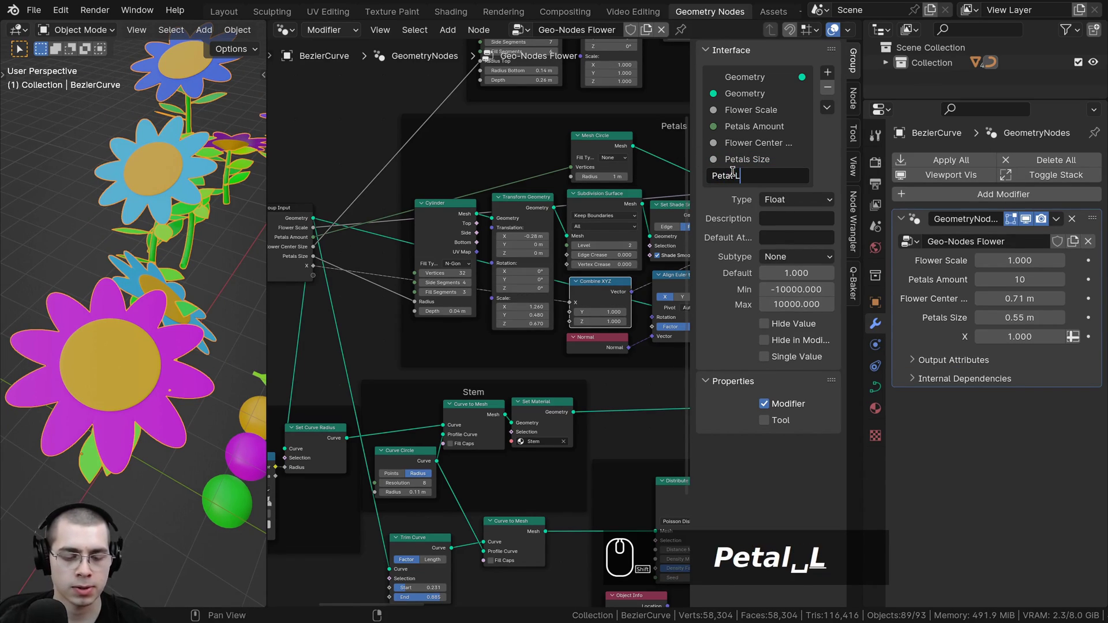
Step: Expose the petals' Y scale by linking the Combine XYZ node's Y socket to the Group Input's empty socket
scroll(577, 318, "up", 2)
mouse_move(571, 308)
left_mouse_down()
mouse_move(525, 308)
mouse_move(568, 312)
left_mouse_up()
middle_click_drag(569, 312, 594, 319)
left_click_drag(587, 312, 372, 260)
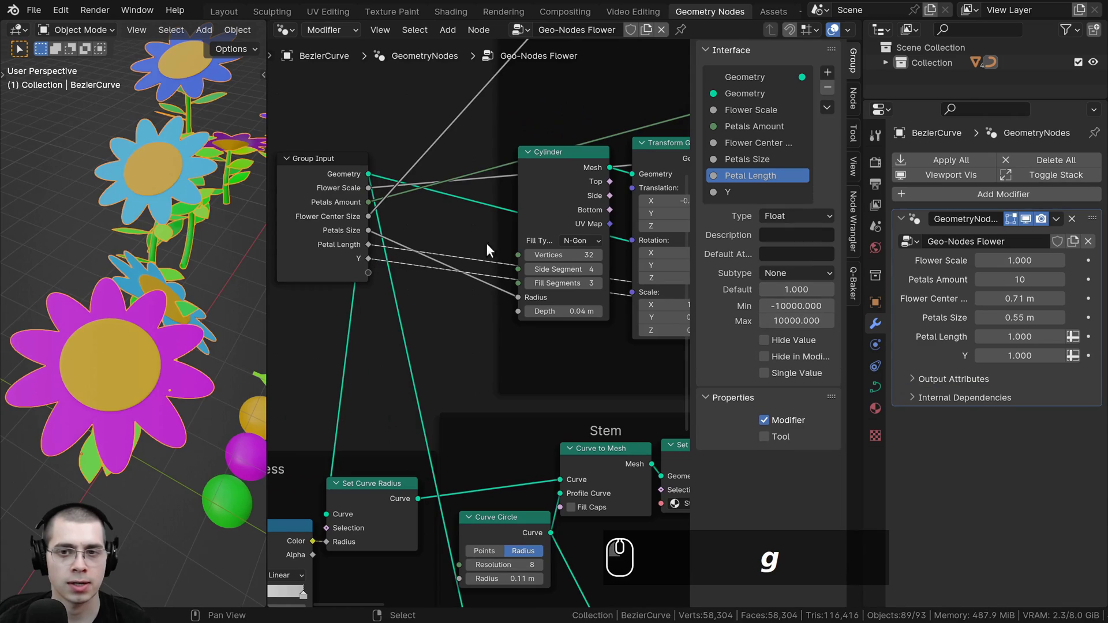
Step: Rename the Y group input to Petals Thickness and the Petal Length input to Petals Length
double_click(747, 193)
type("Pet")
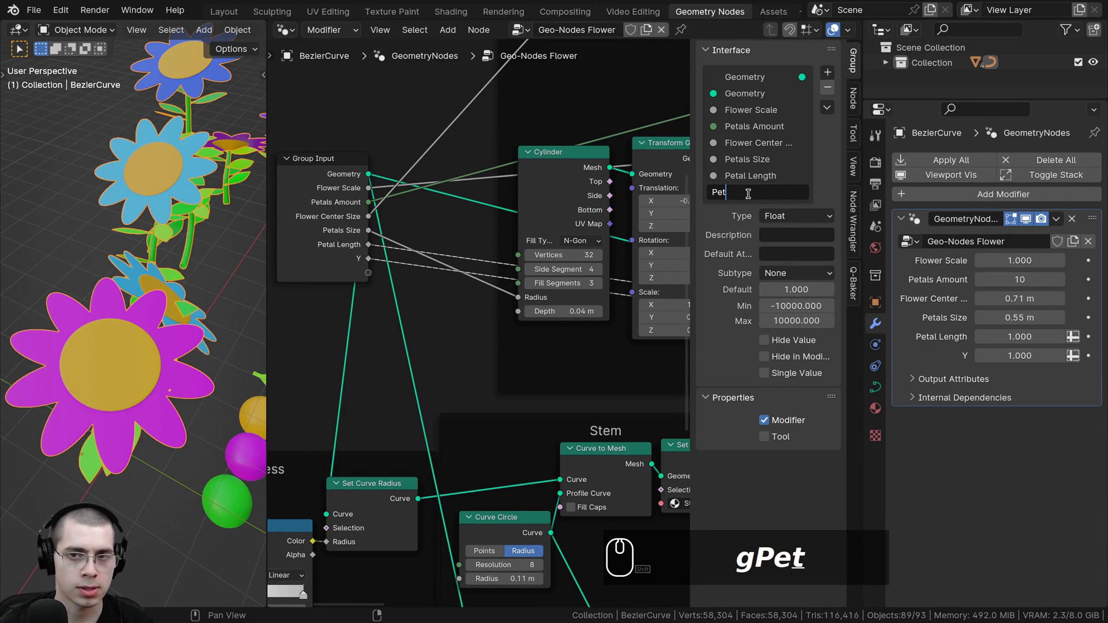
type("als Thickness")
key("Return")
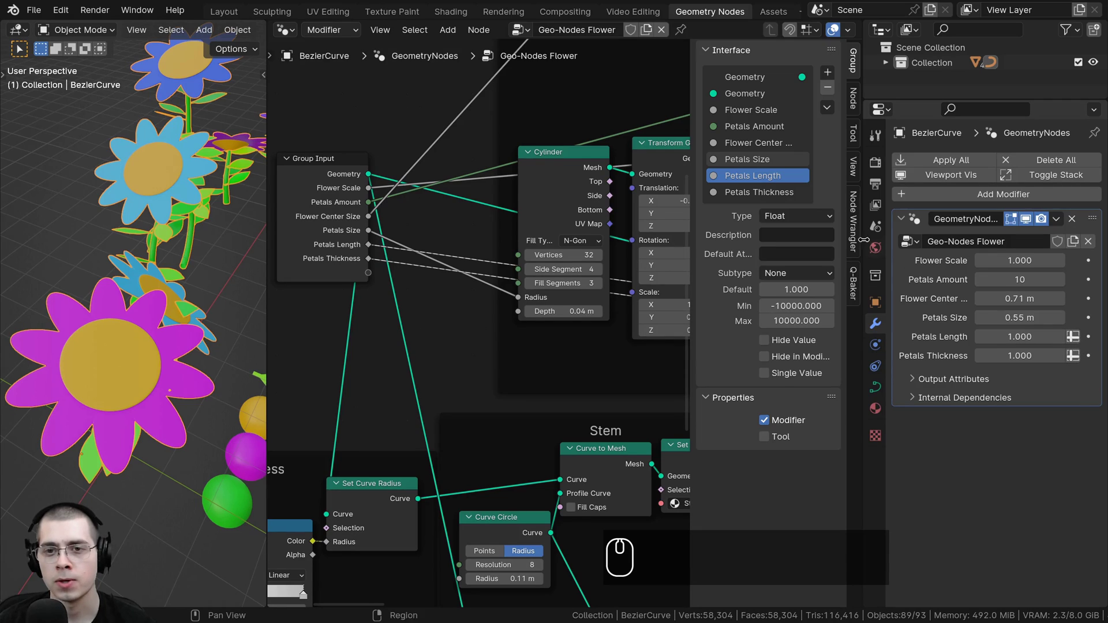
Step: Enable Single Value for the Petals Length and Petals Thickness group inputs
left_click(773, 373)
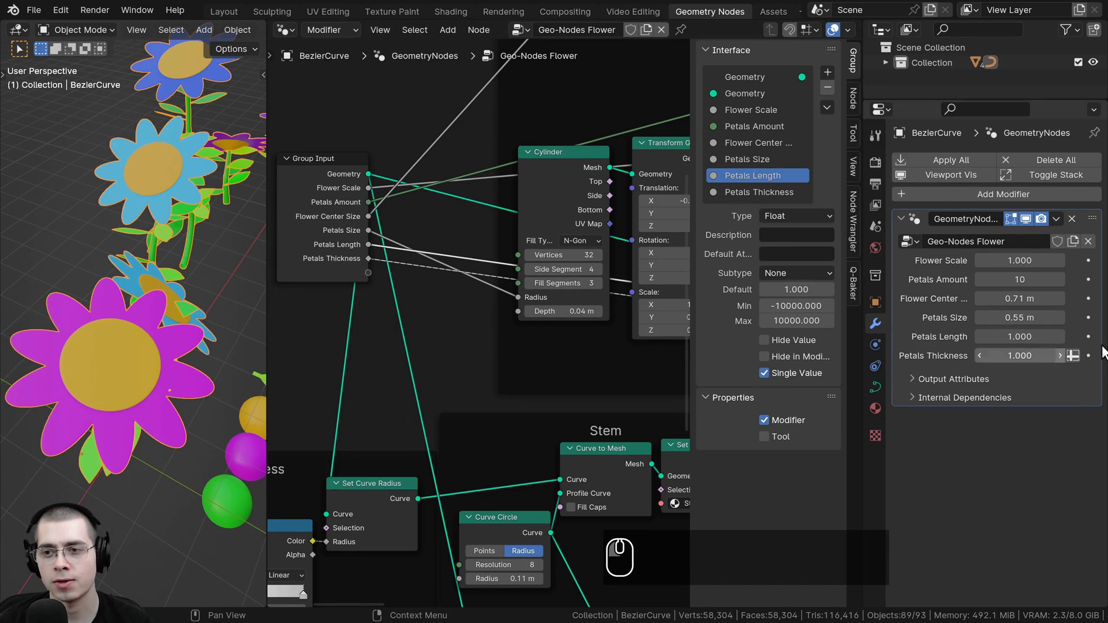
left_click(740, 192)
left_click(766, 373)
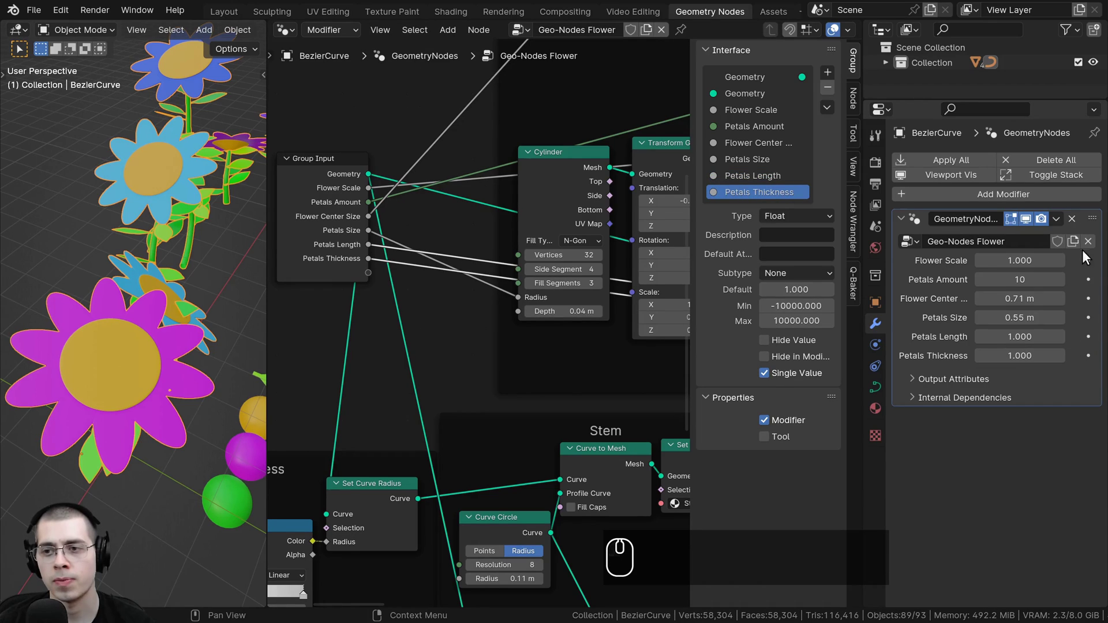
Step: Try a different radius on the Mesh Circle node in the Petals frame and cancel the change
scroll(483, 326, "down", 1)
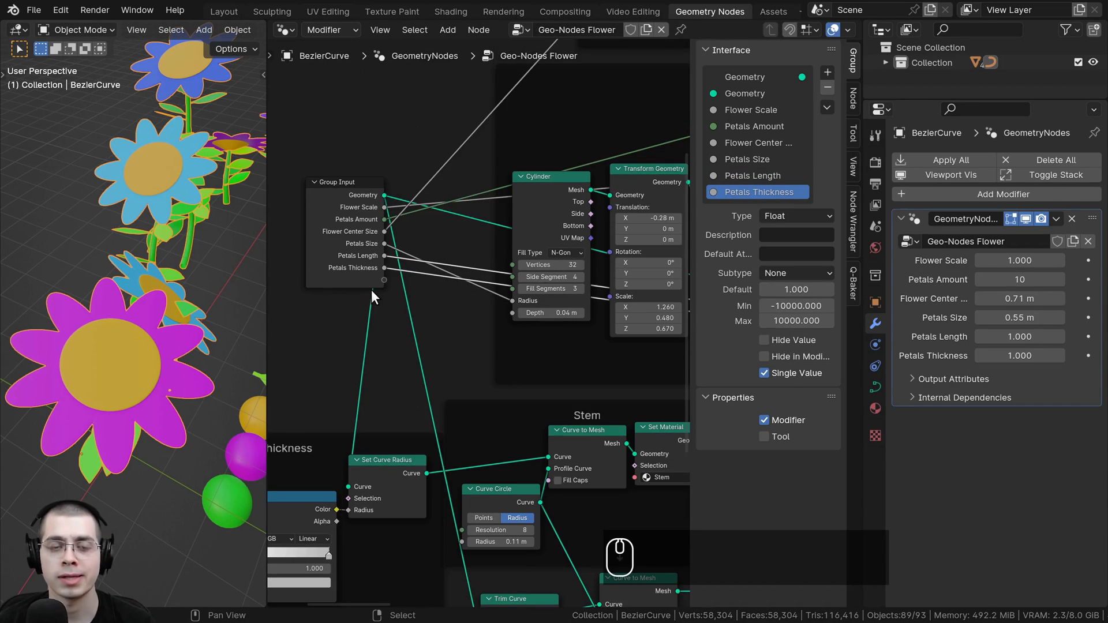
scroll(288, 298, "down", 1)
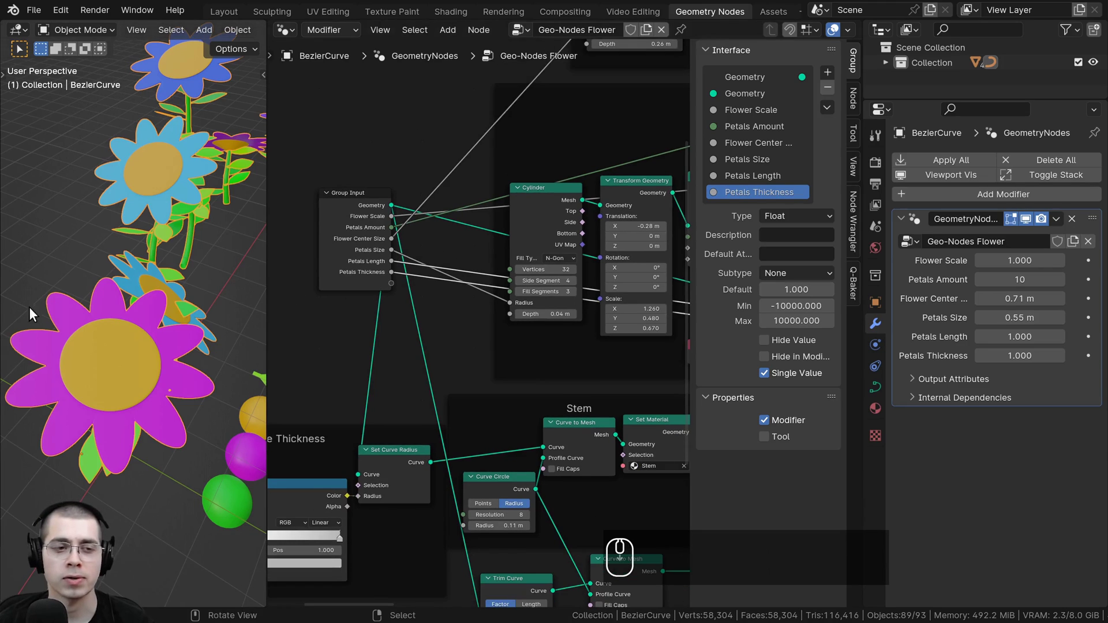
middle_click_drag(74, 332, 86, 393)
scroll(568, 278, "down", 3)
middle_click_drag(568, 278, 413, 316)
scroll(484, 271, "up", 6)
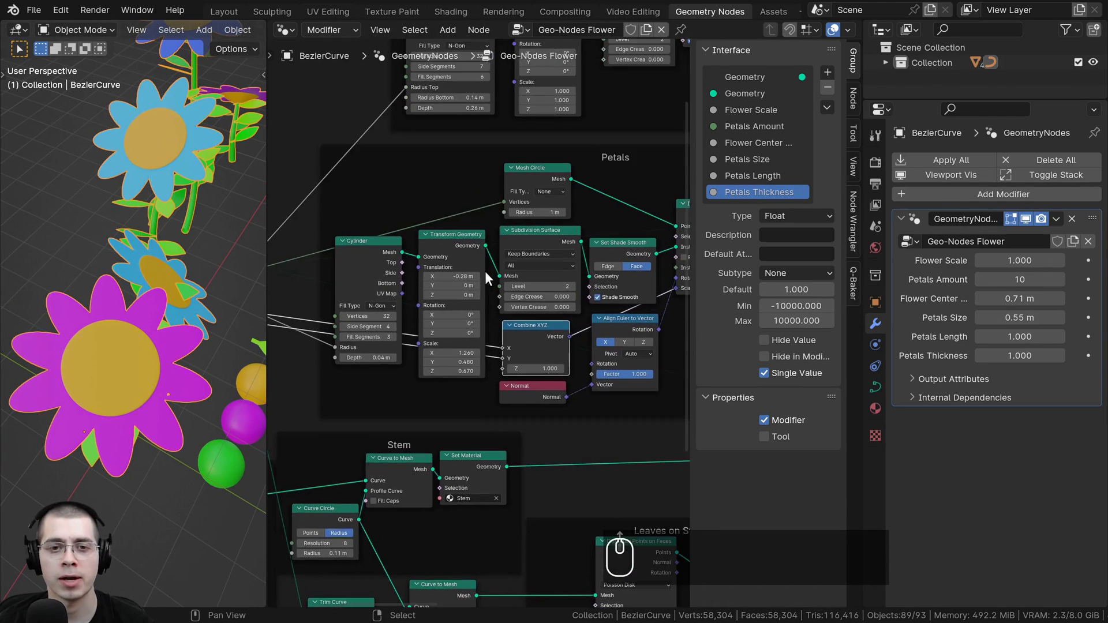
middle_click_drag(503, 246, 441, 349)
left_click(502, 233)
middle_click_drag(631, 271, 562, 261)
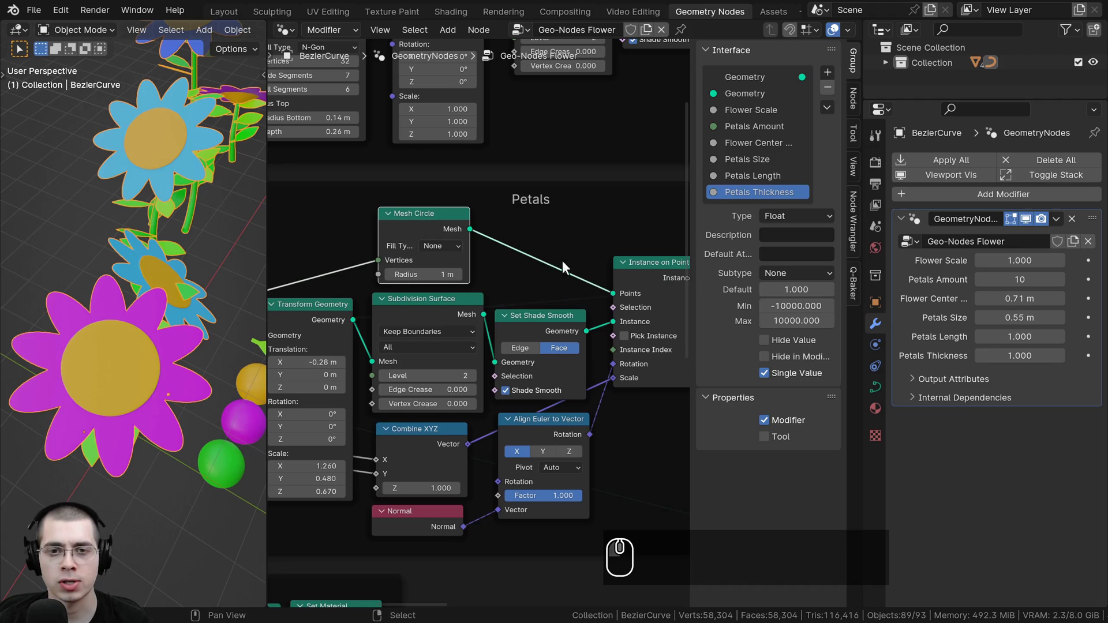
left_click_drag(408, 274, 439, 274)
right_click(408, 274)
Step: Link the Mesh Circle node's Radius socket to the Group Input's empty socket and rename the new input to Petals Offset
middle_click_drag(365, 282, 583, 208)
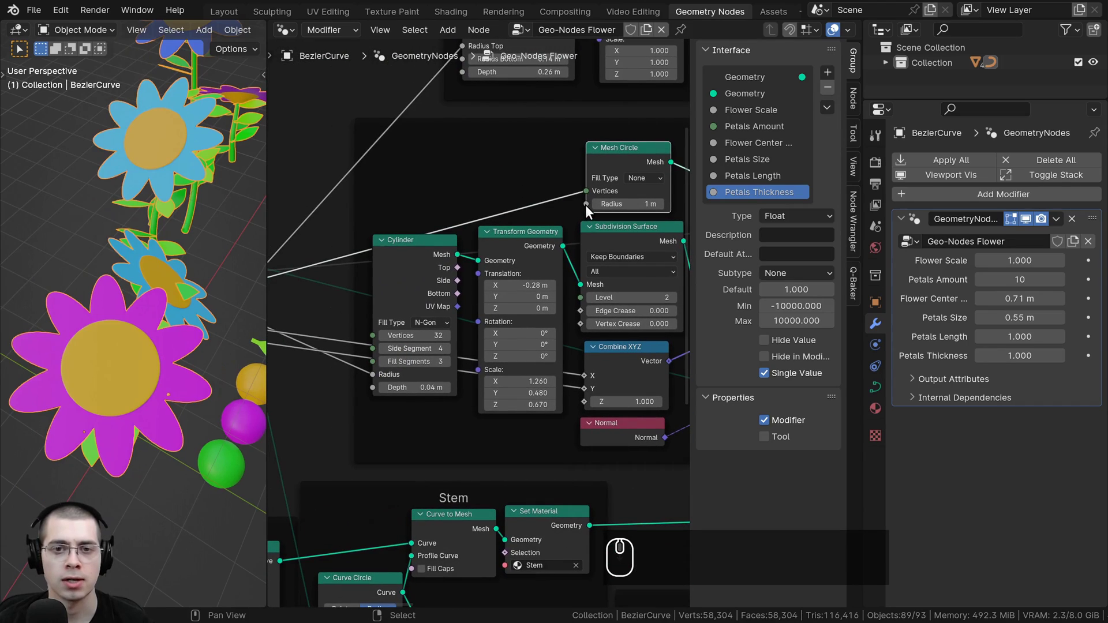
left_click_drag(585, 205, 402, 353)
left_click(731, 209)
double_click(731, 210)
type("P")
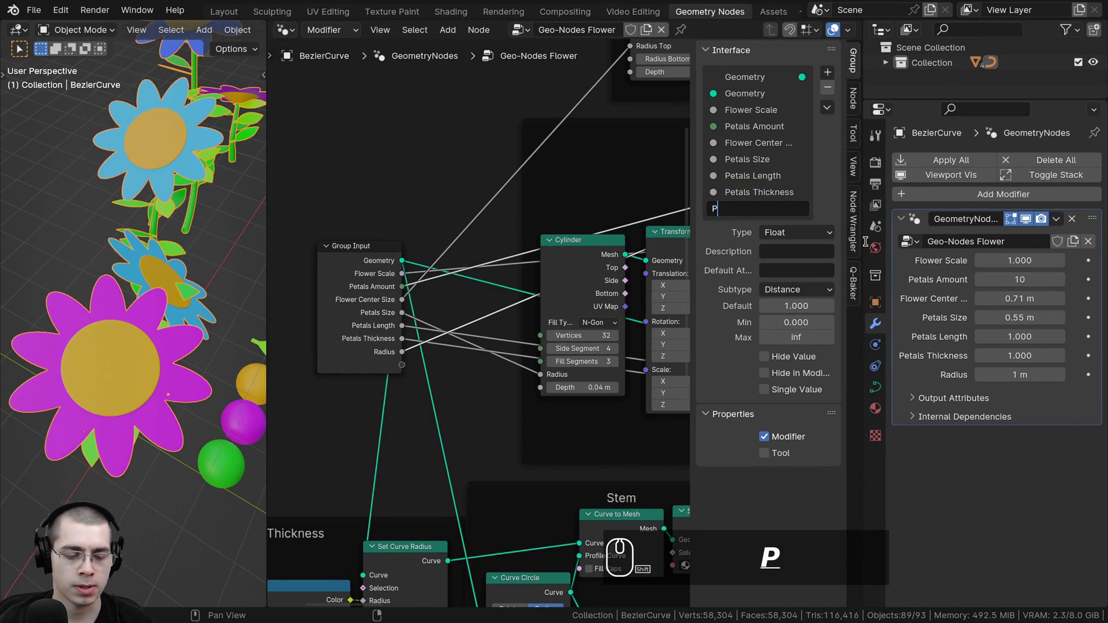
type("etal")
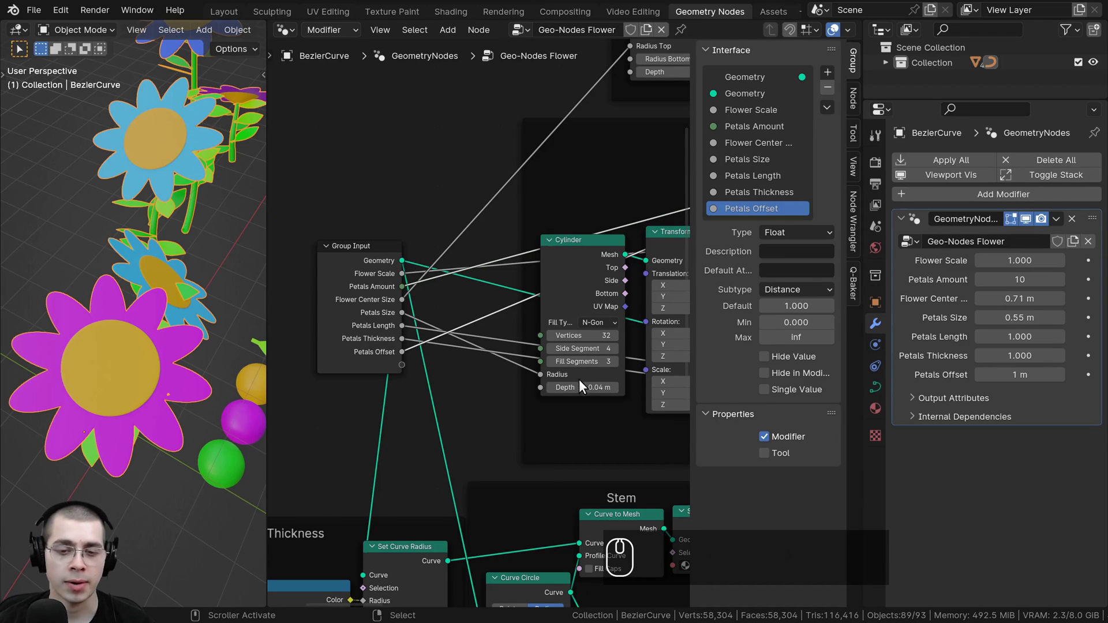
Step: Try a different radius on the Curve Circle node in the Stem frame and cancel the change
scroll(579, 379, "down", 3)
middle_click_drag(575, 390, 545, 159)
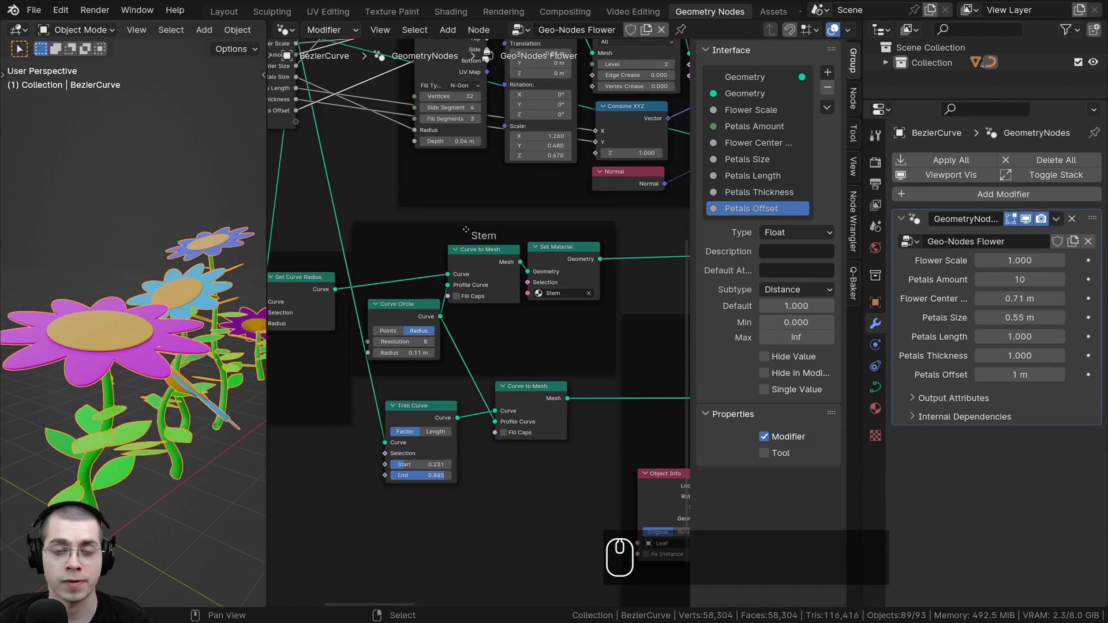
left_click(465, 232)
middle_click_drag(458, 263, 507, 242)
scroll(479, 265, "up", 5)
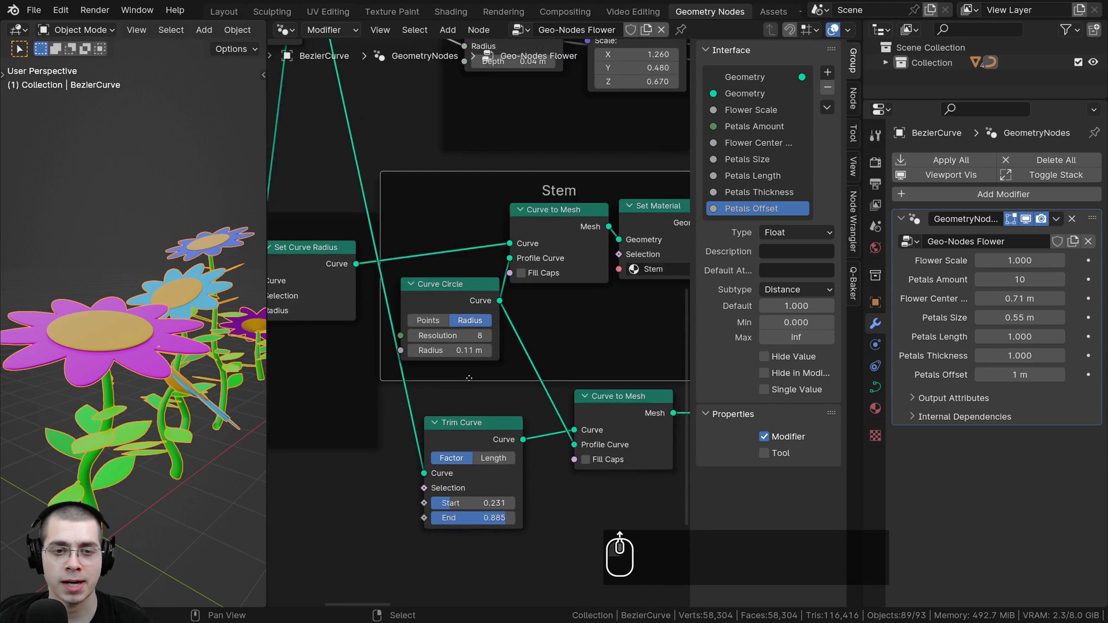
middle_click_drag(456, 300, 466, 292)
left_click(464, 292)
scroll(128, 269, "up", 5)
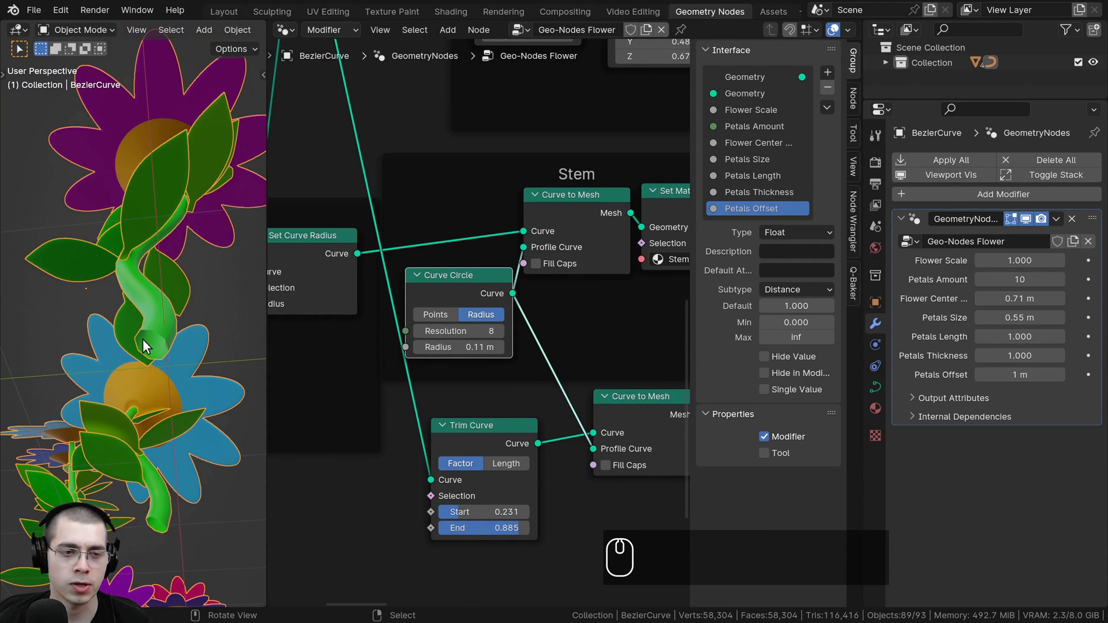
middle_click_drag(156, 208, 171, 226)
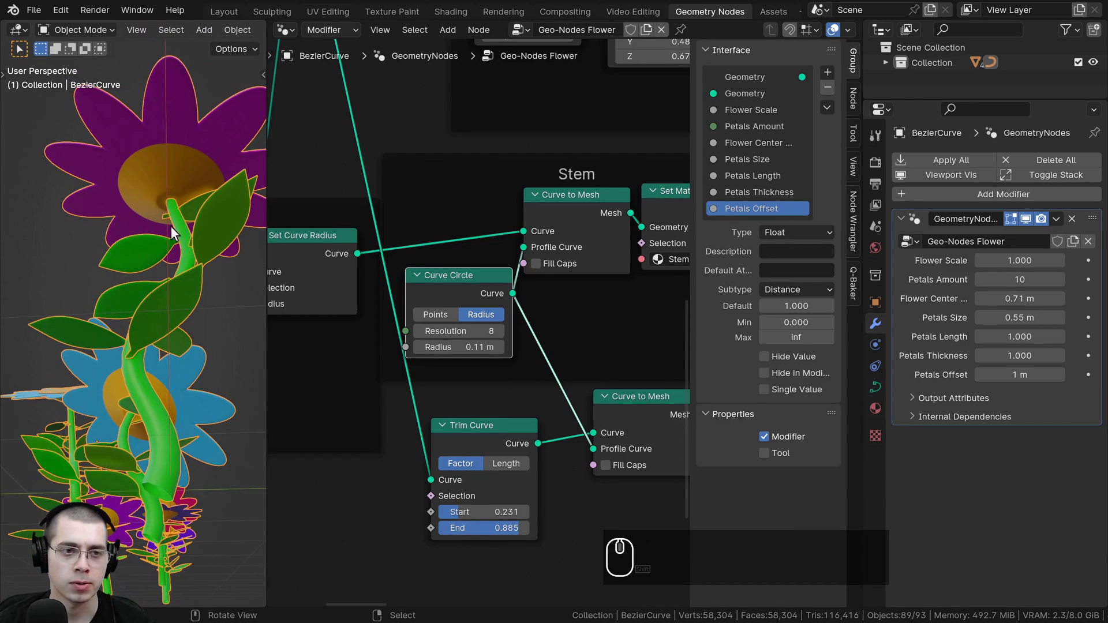
middle_click_drag(320, 340, 345, 344)
left_click_drag(484, 353, 514, 352, "shift")
right_click(484, 353)
Step: Link the Curve Circle node's Radius socket to the Group Input's empty socket and rename the new input to Stem Thickness
scroll(479, 351, "down", 4)
middle_click_drag(445, 351, 539, 448)
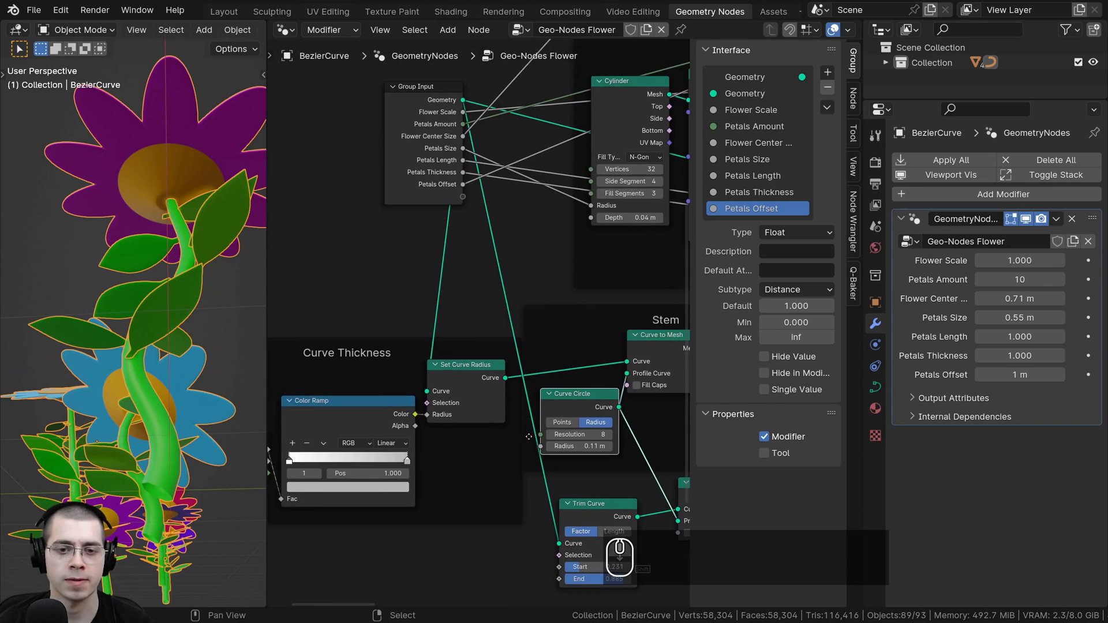
left_click_drag(539, 448, 463, 196)
double_click(760, 224)
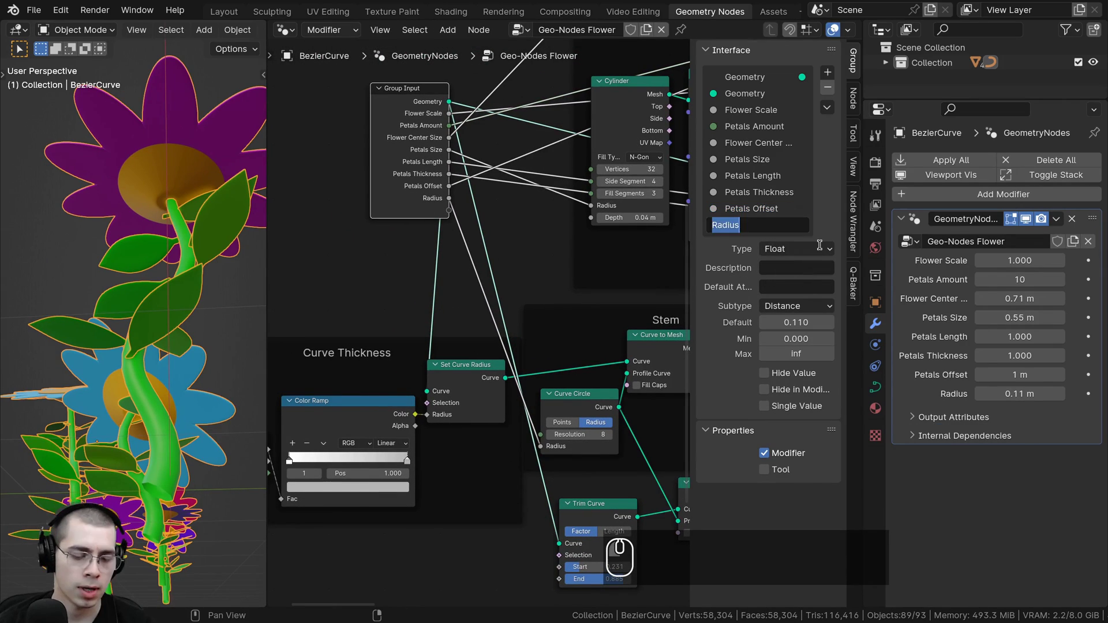
type("Stem Thickness")
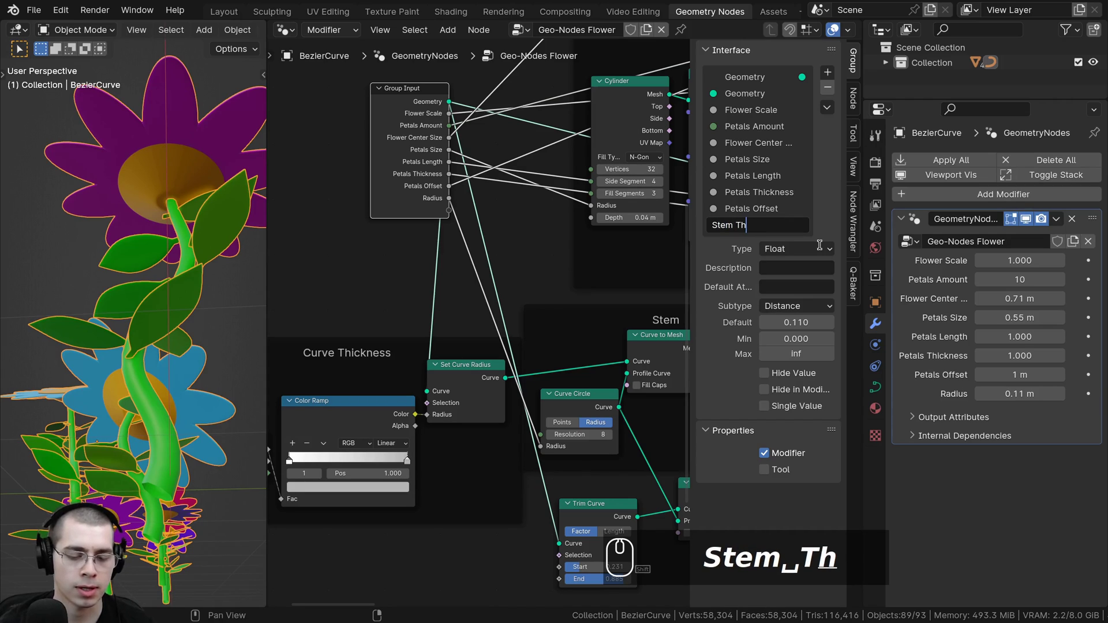
key("Return")
Step: Expose the Density Factor of the leaves' Distribute Points on Faces node as a group input named Leaves Amount
scroll(539, 253, "down", 2)
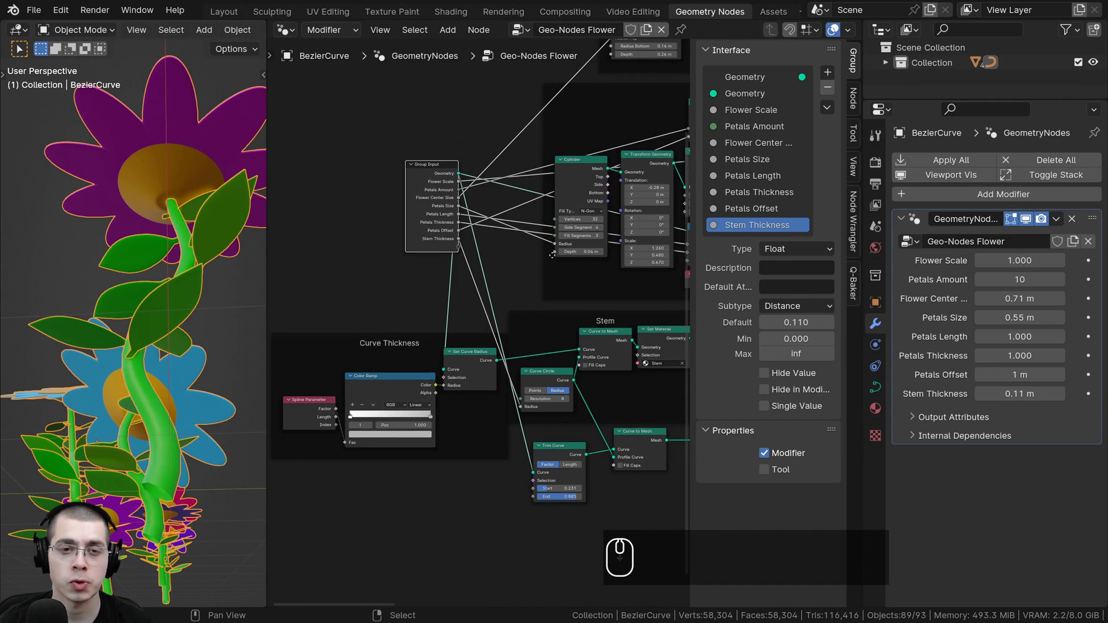
scroll(575, 262, "down", 1)
middle_click_drag(552, 261, 300, 213)
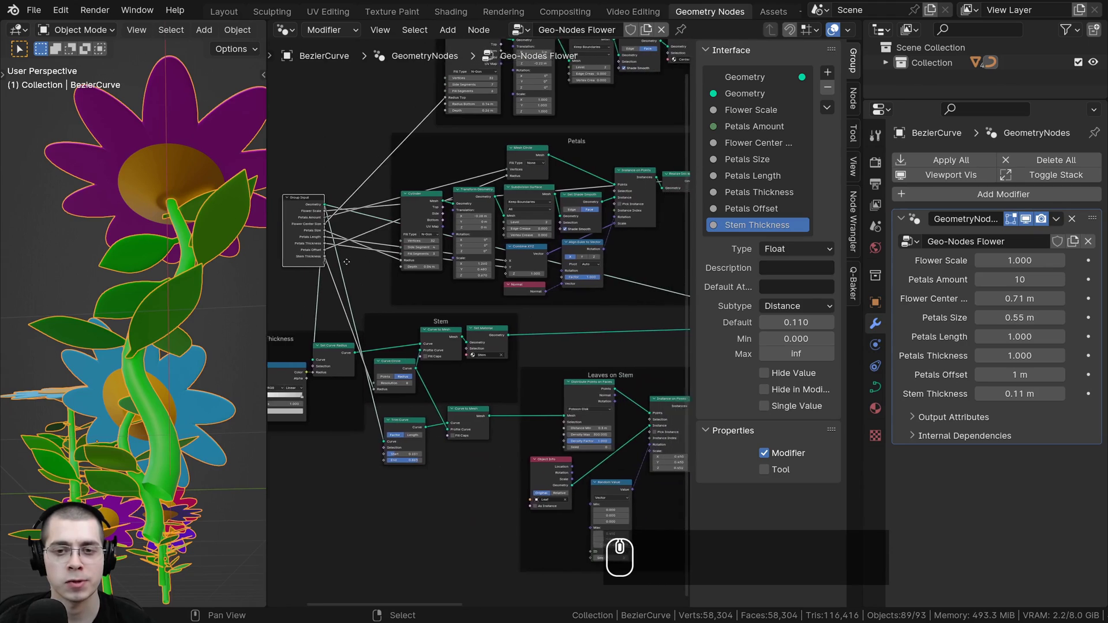
scroll(541, 290, "up", 2)
scroll(570, 257, "up", 2)
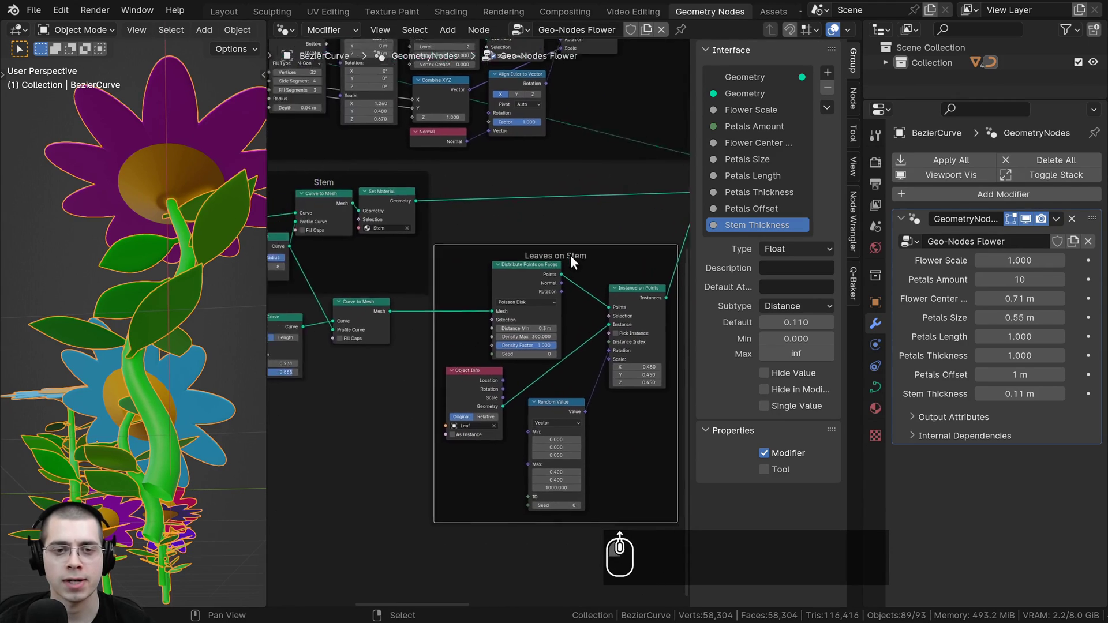
mouse_move(593, 349)
left_mouse_down()
mouse_move(513, 349)
mouse_move(595, 349)
left_mouse_up()
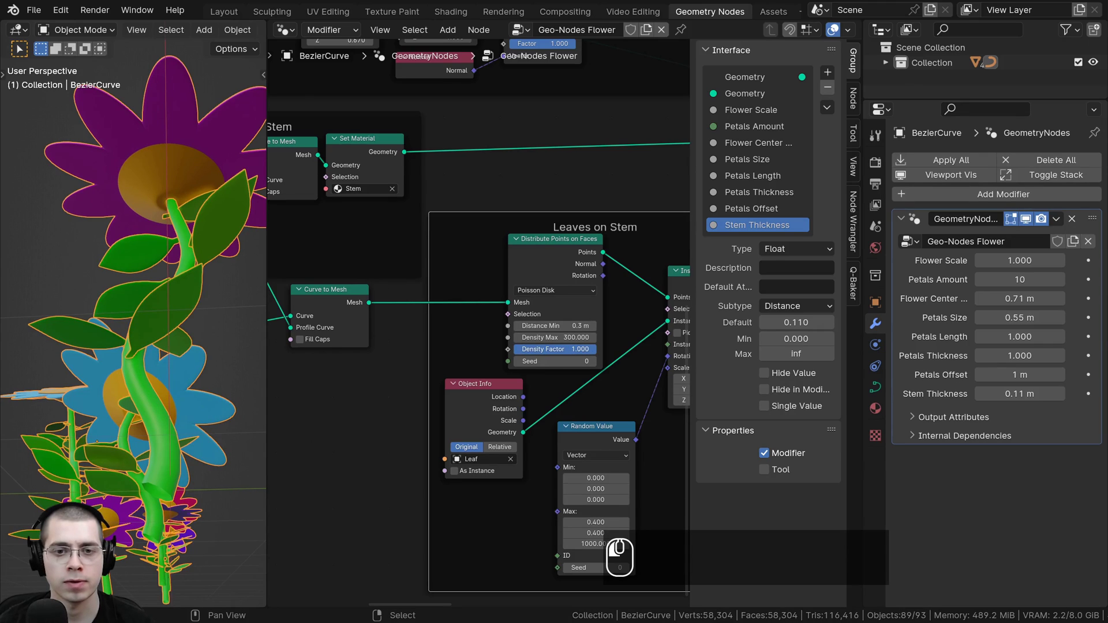
left_click_drag(508, 349, 405, 251)
double_click(735, 240)
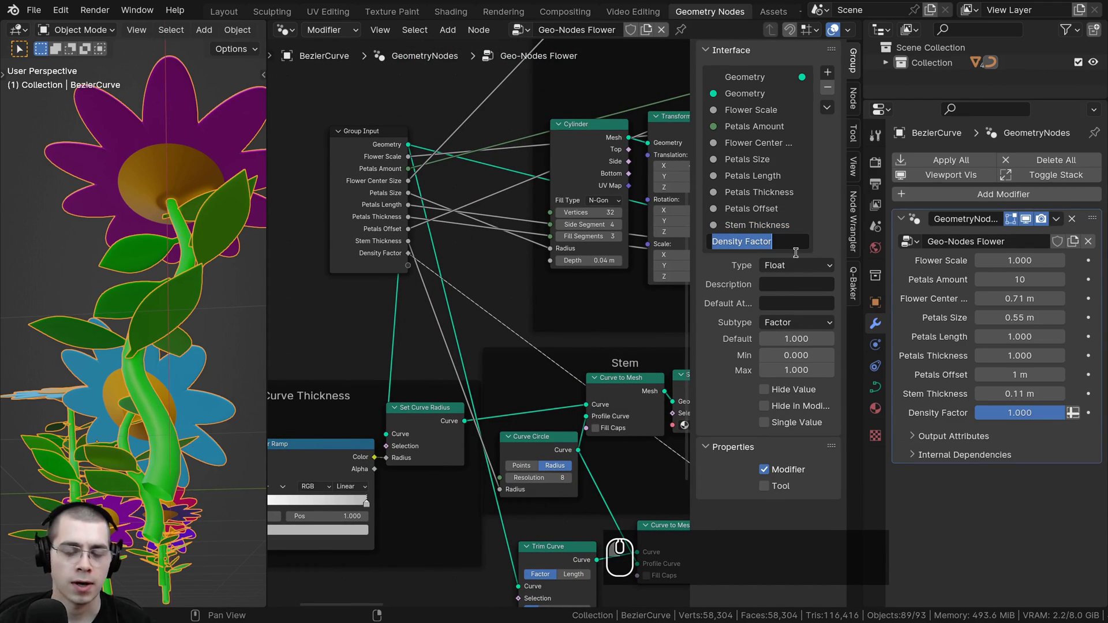
left_click_drag(777, 242, 609, 243)
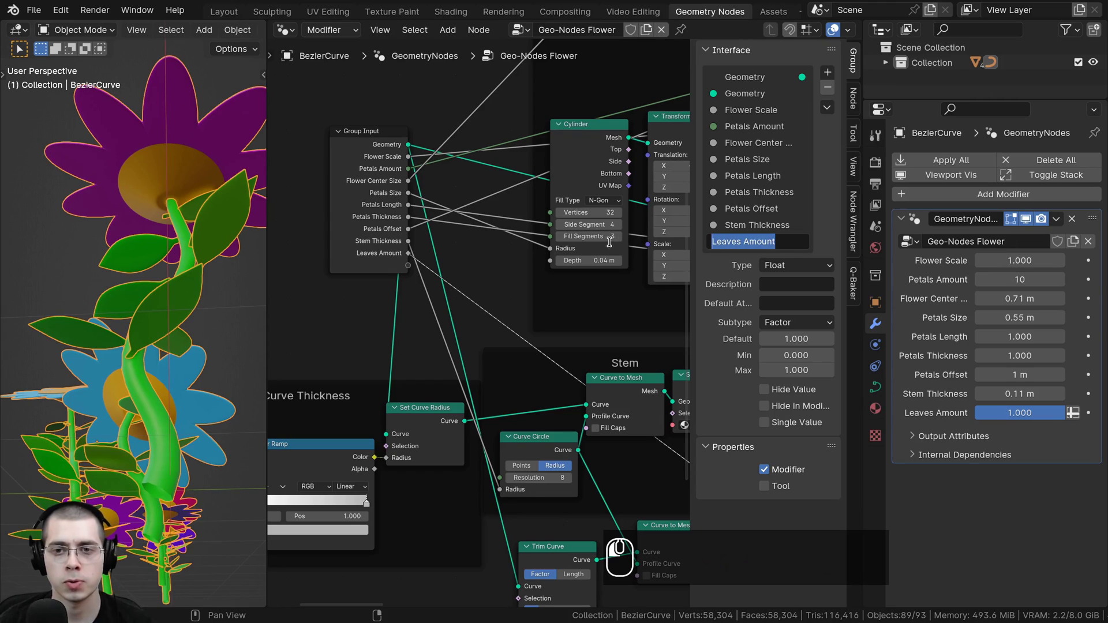
left_click(539, 312)
Step: Link the Seed socket of Distribute Points on Faces to the Group Input's empty socket and rename the new input to Leaves Seed
scroll(499, 325, "down", 7)
middle_click_drag(669, 404, 340, 321)
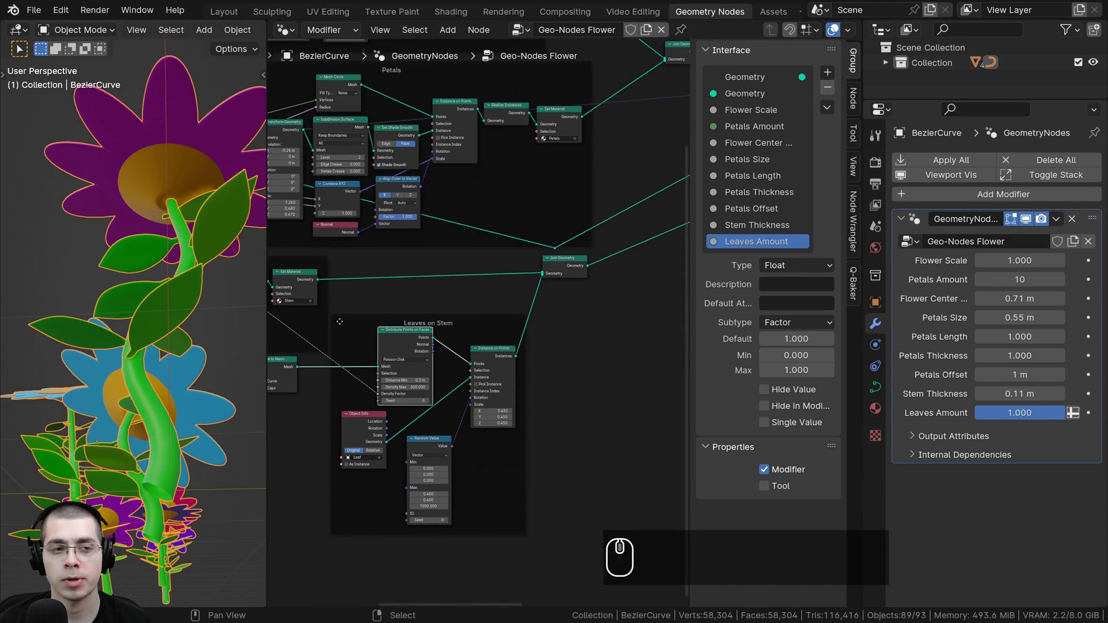
scroll(452, 289, "up", 1)
middle_click_drag(379, 277, 540, 238)
scroll(541, 284, "up", 7)
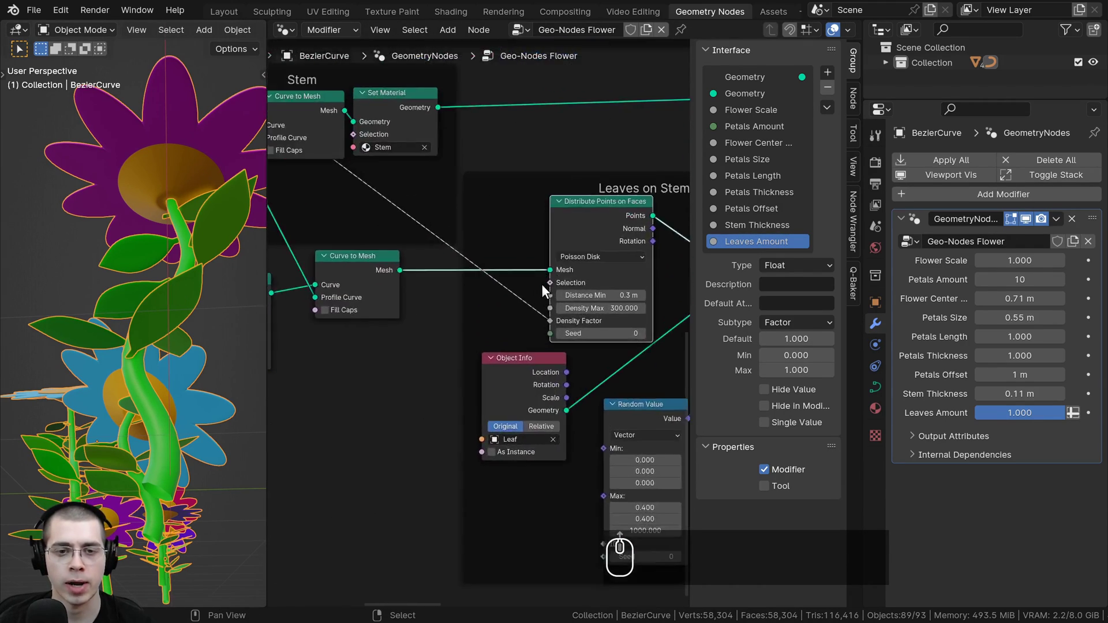
middle_click_drag(541, 284, 485, 294)
left_click_drag(551, 345, 402, 224)
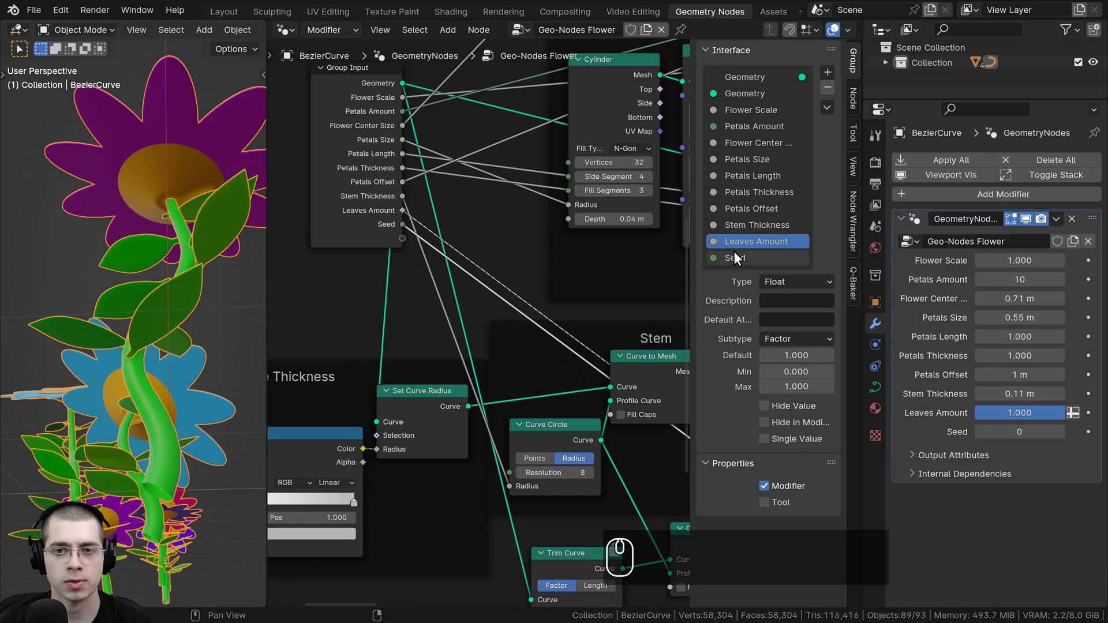
double_click(742, 258)
type("Leaves Seed")
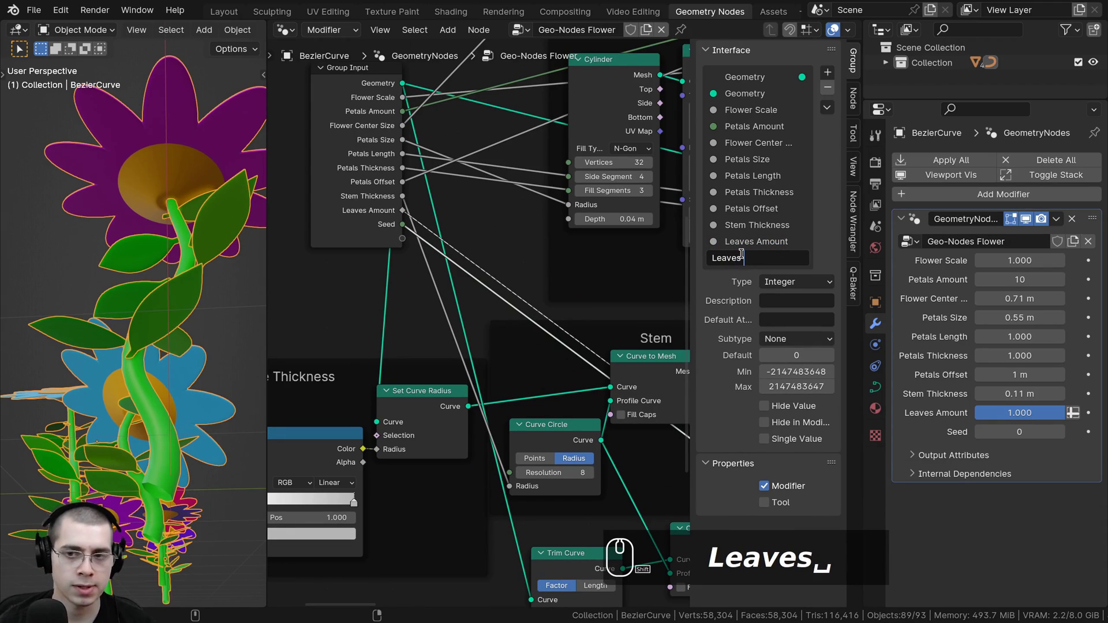
key("Return")
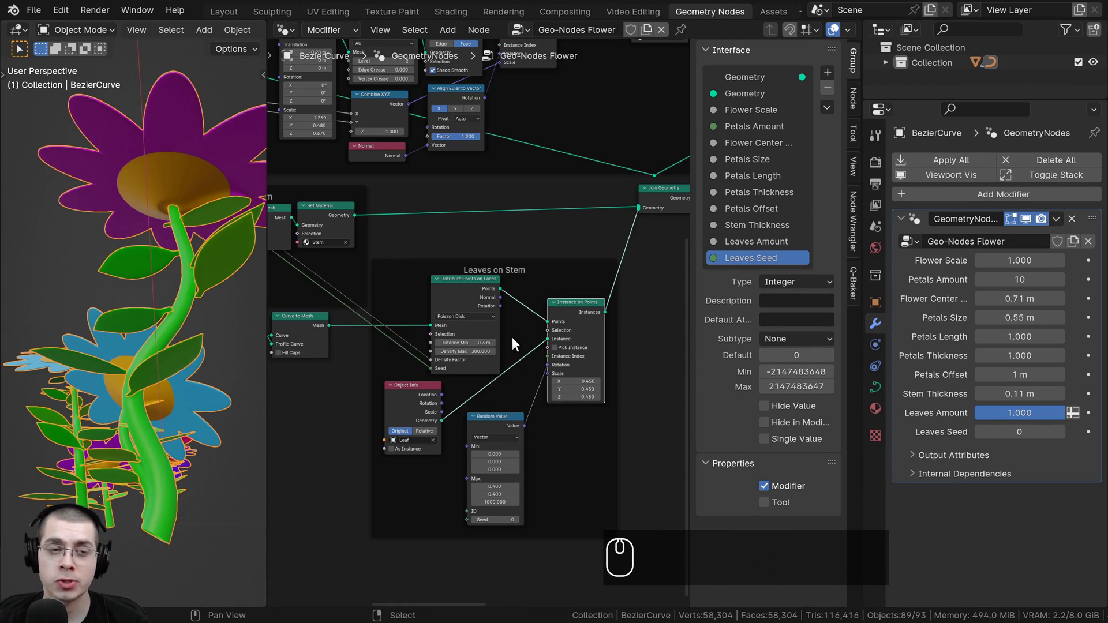
Step: Try a different scale on the leaves' Instance on Points node and cancel the change
scroll(462, 295, "up", 2)
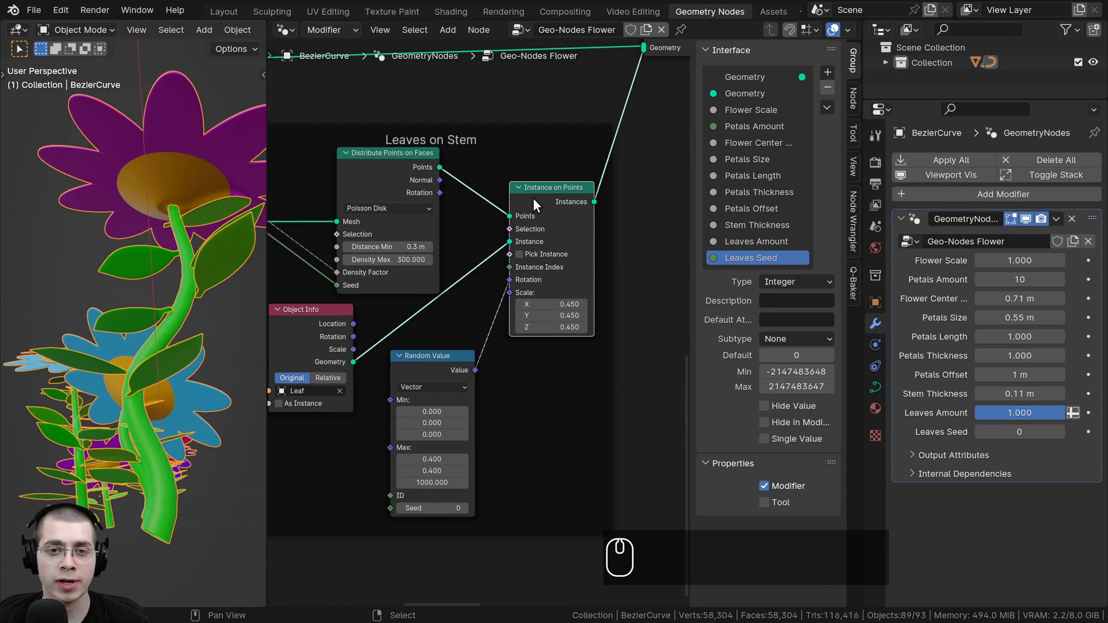
mouse_move(541, 308)
left_mouse_down("shift")
mouse_move(542, 327)
mouse_move(576, 327)
mouse_move(528, 327)
mouse_move(542, 327)
left_mouse_up("shift")
right_click(542, 308, "shift")
middle_click_drag(233, 249, 193, 307)
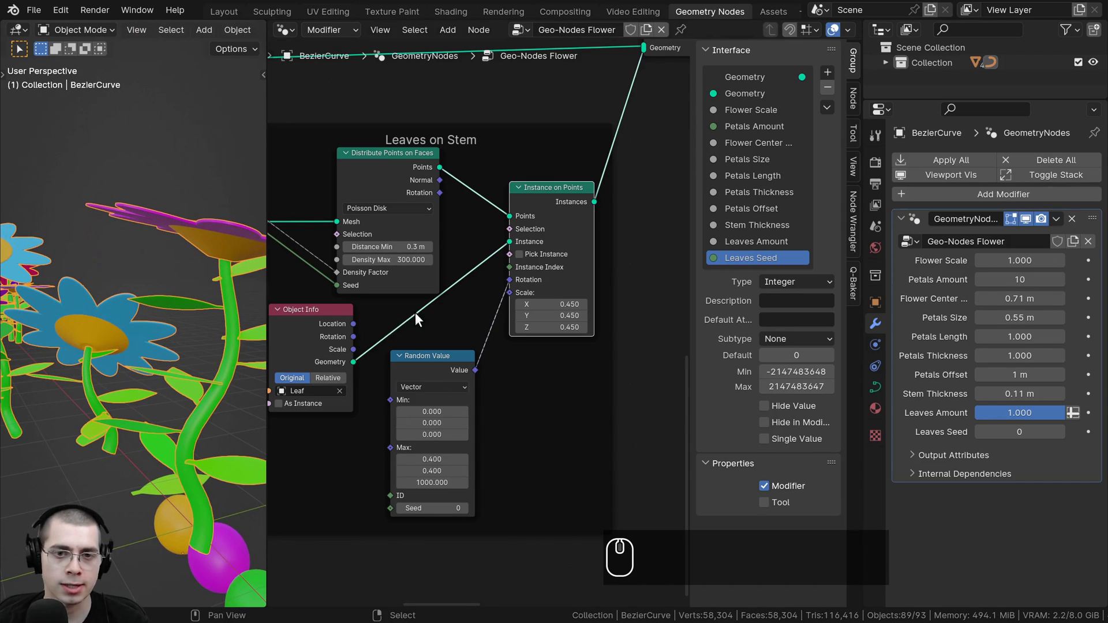
Step: Link the leaves' Instance on Points Scale socket to the Group Input's empty socket and rename the new input to Leaves Scale
middle_click_drag(426, 308, 479, 317)
left_click_drag(561, 300, 412, 123)
left_click(726, 274)
double_click(762, 277)
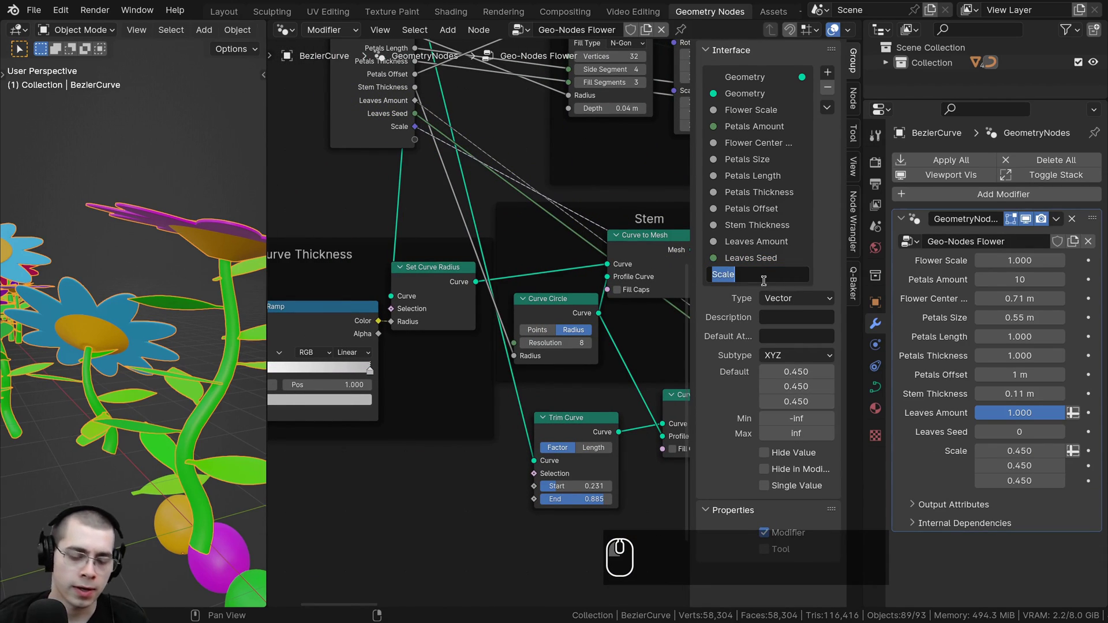
type("Leaves Scale")
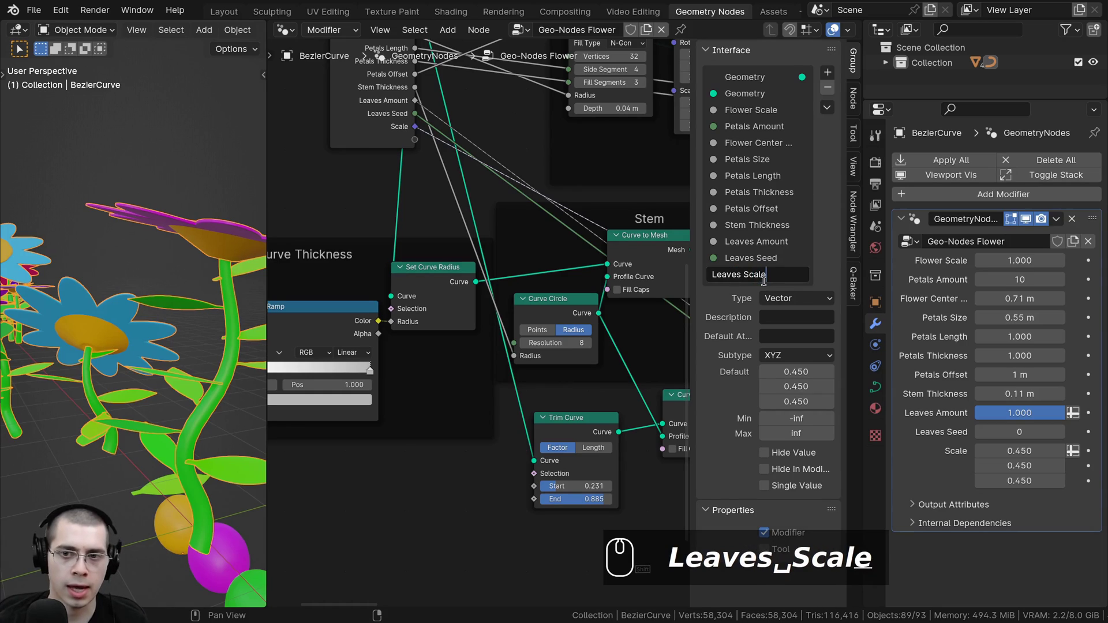
key("Return")
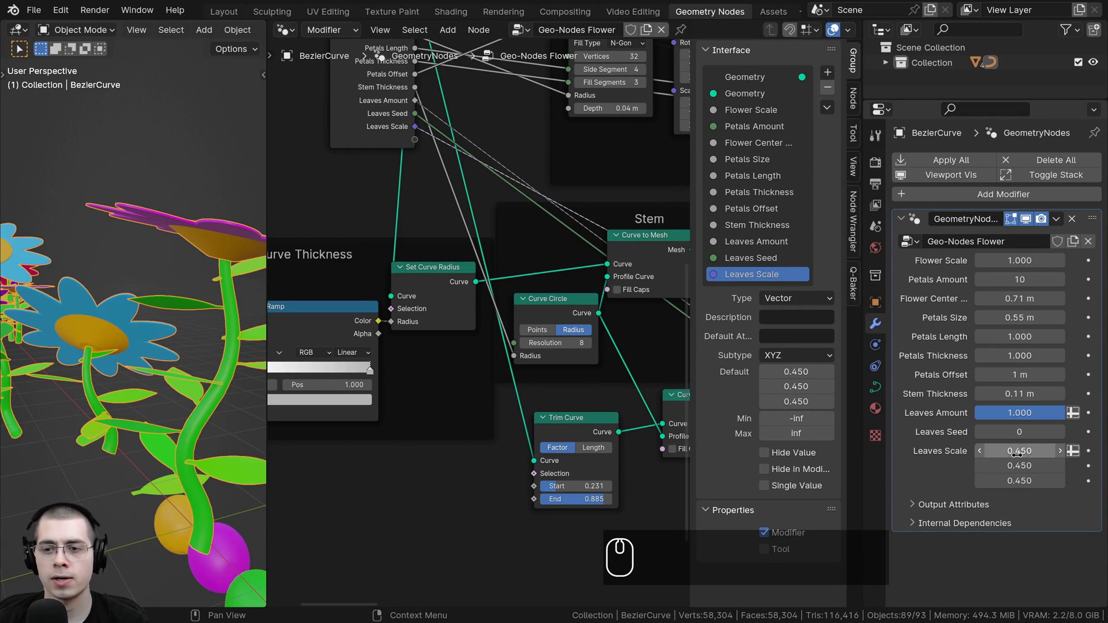
Step: Change the Leaves Scale input's type to Float and set its default value to 1
left_click(785, 299)
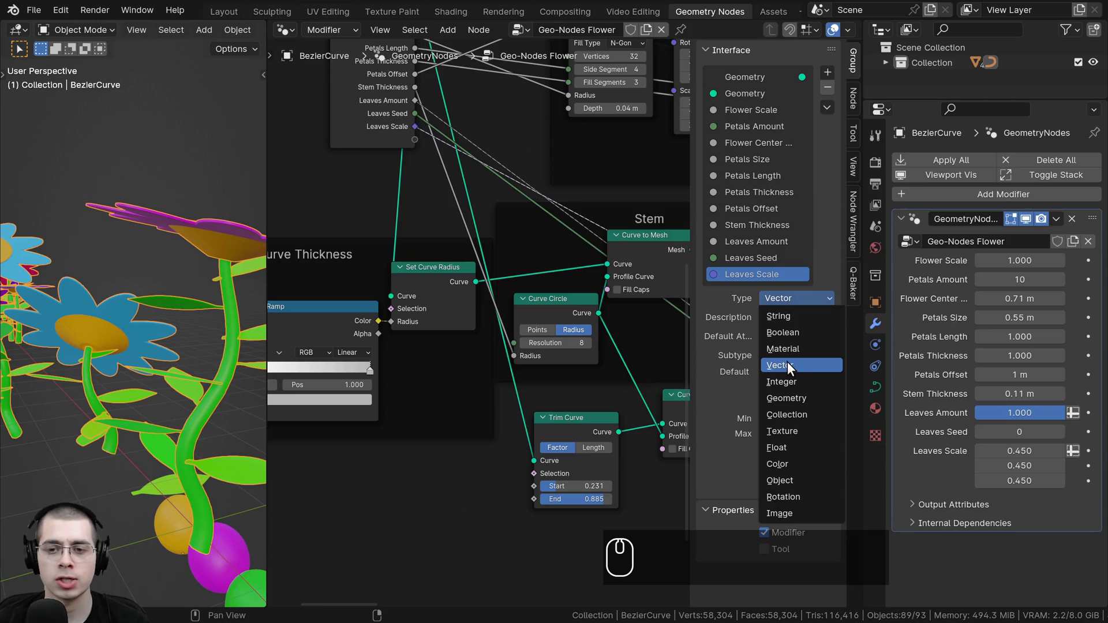
left_click(789, 442)
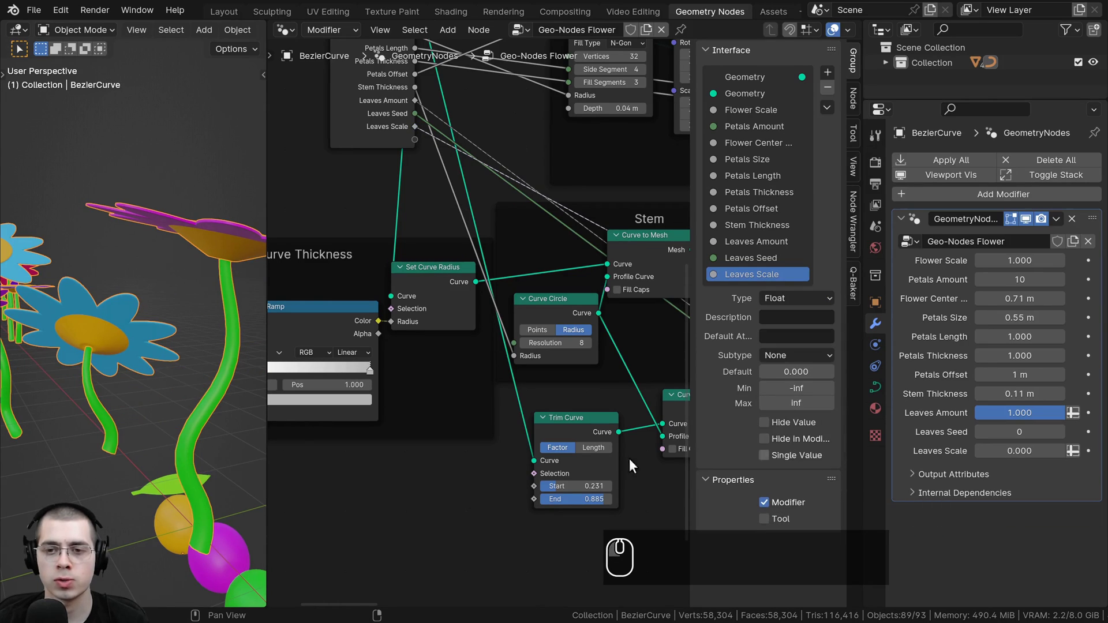
left_click(780, 371)
type("1")
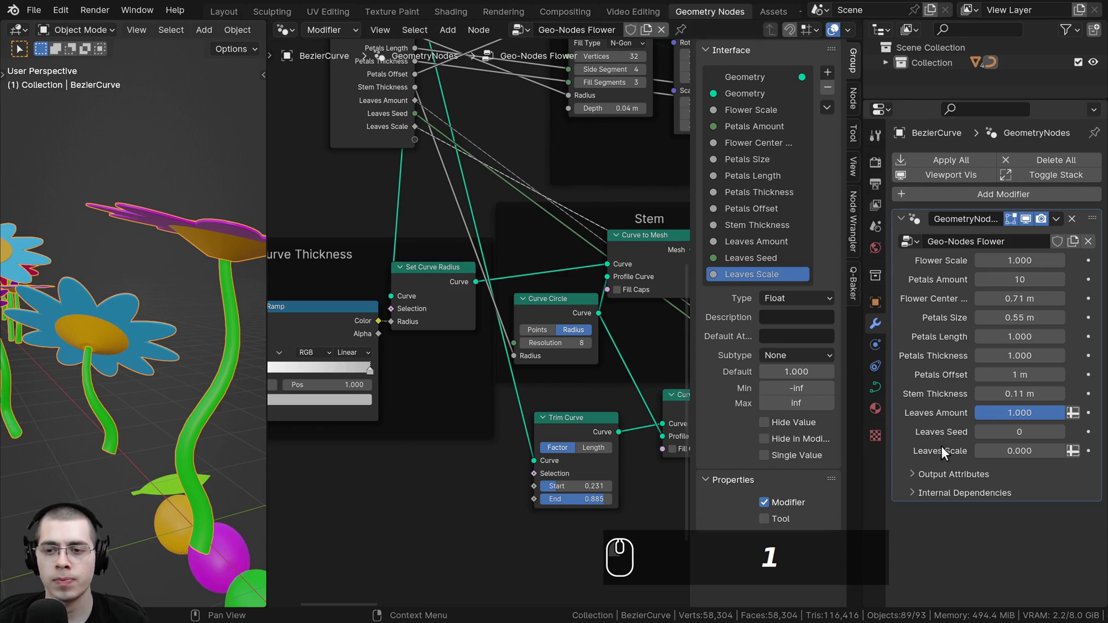
Step: Set the modifier's Leaves Scale to 1, try detaching the link from the leaves' Instance on Points Scale socket and undo it
left_click(603, 354)
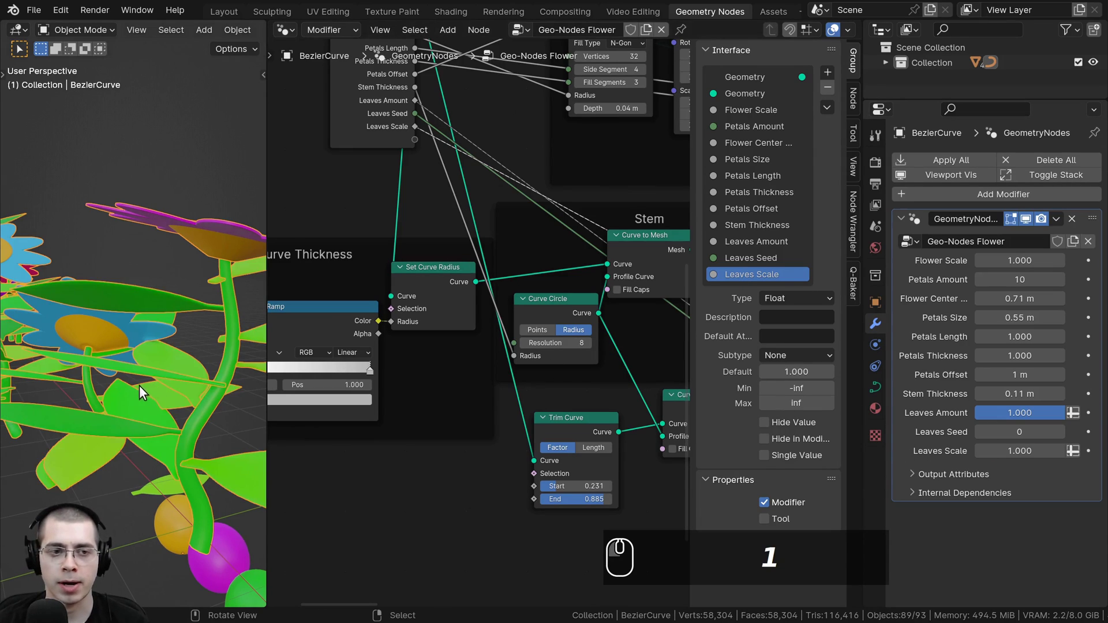
scroll(140, 386, "down", 2)
middle_click_drag(139, 385, 137, 450)
middle_click_drag(631, 387, 395, 350)
scroll(427, 354, "down", 3)
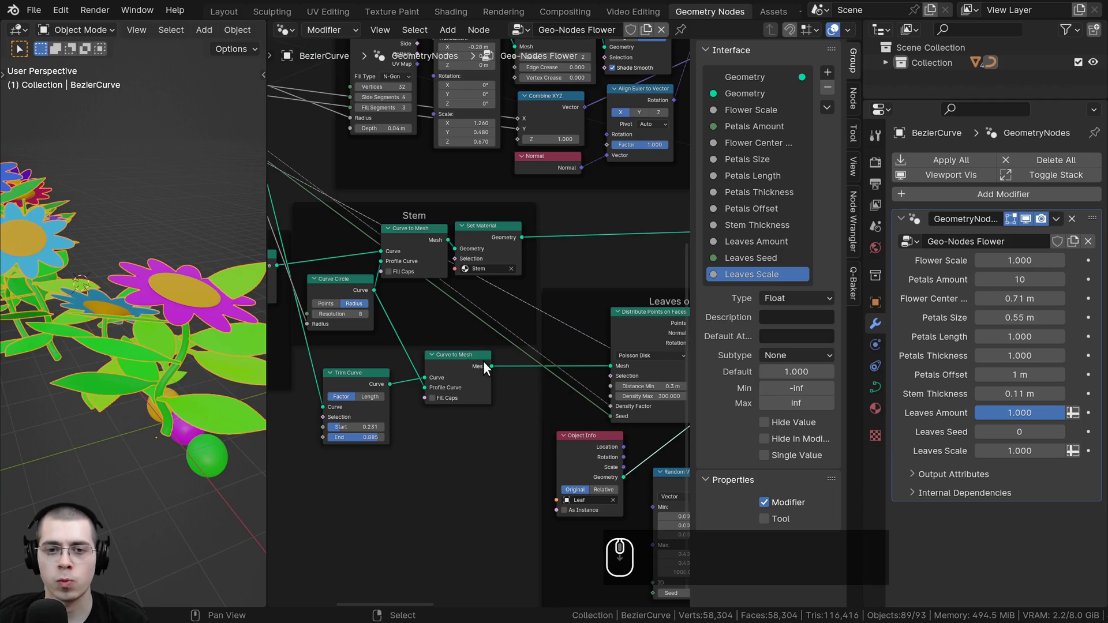
middle_click_drag(607, 407, 435, 323)
scroll(480, 344, "up", 4)
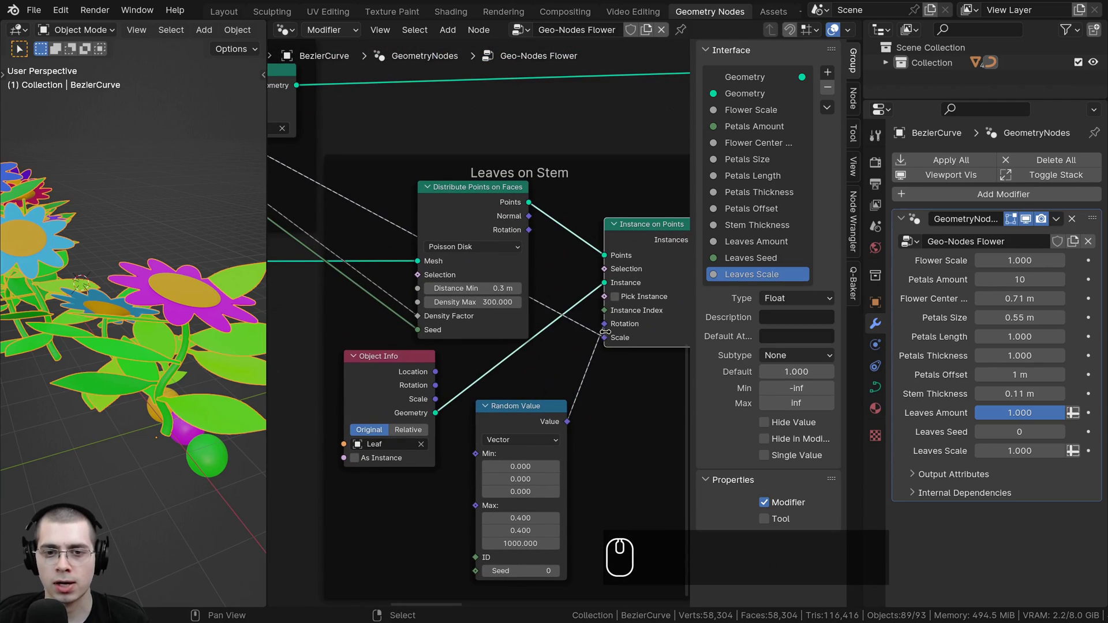
left_click_drag(603, 338, 559, 338)
middle_click_drag(484, 306, 440, 312)
key("ctrl+z")
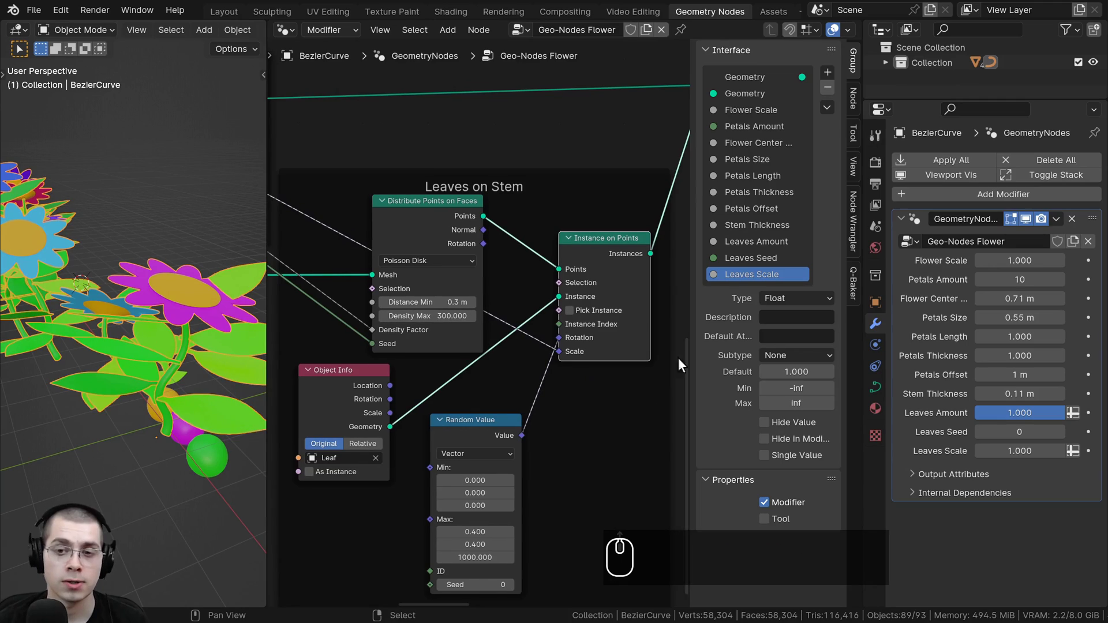
Step: Set the Leaves Scale input's default value to 0.45 and its value on the modifier to 0.45
left_click(808, 370)
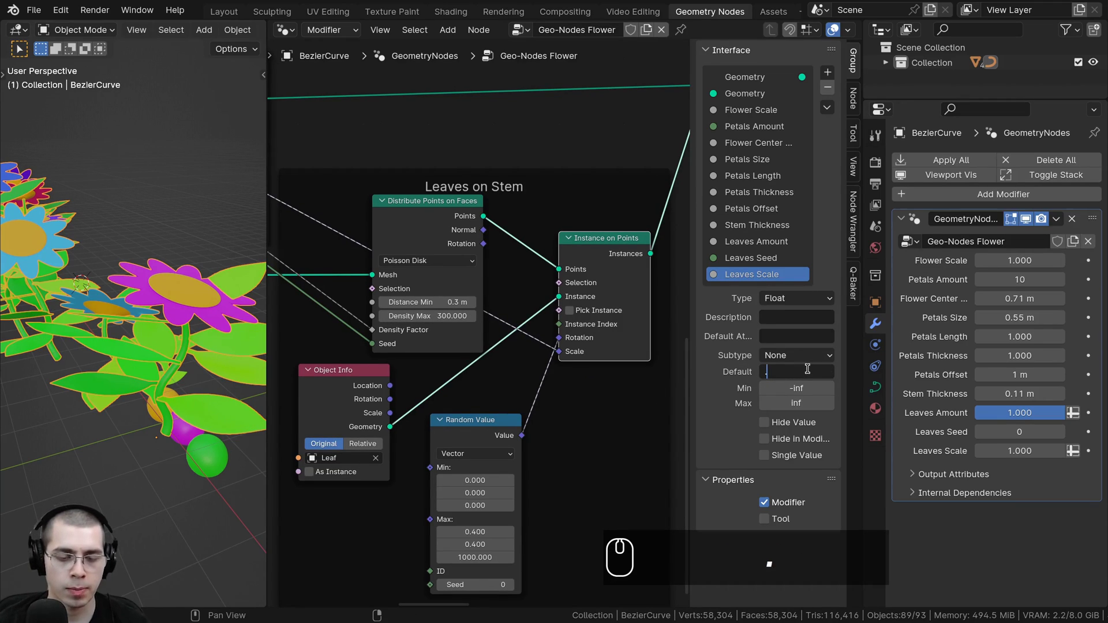
type(".45")
key("Return")
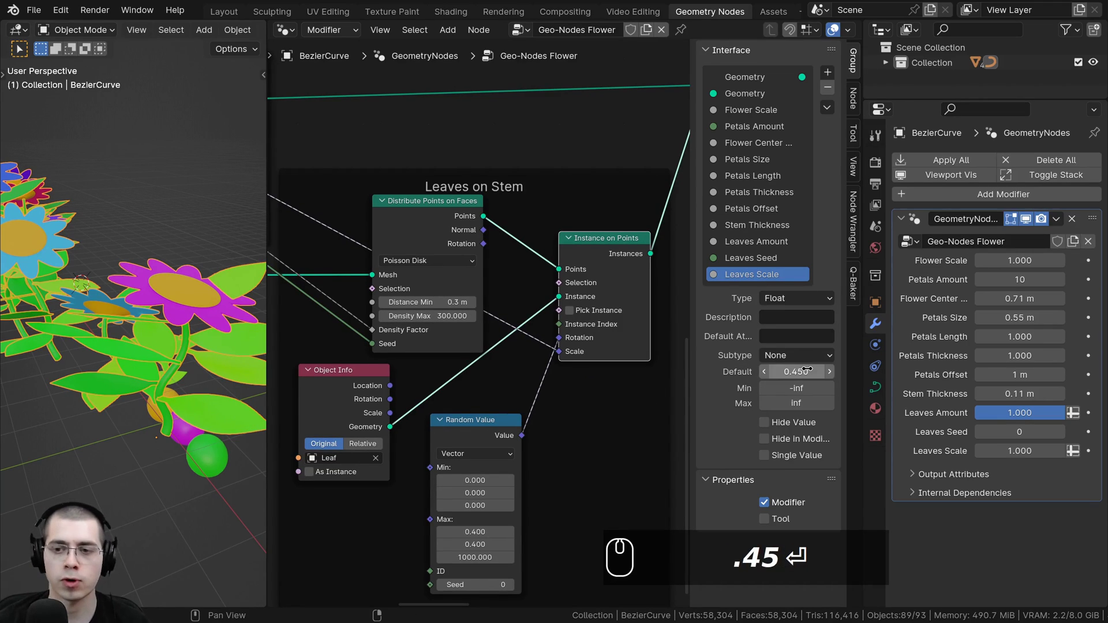
left_click(1019, 449)
type(".45")
key("Return")
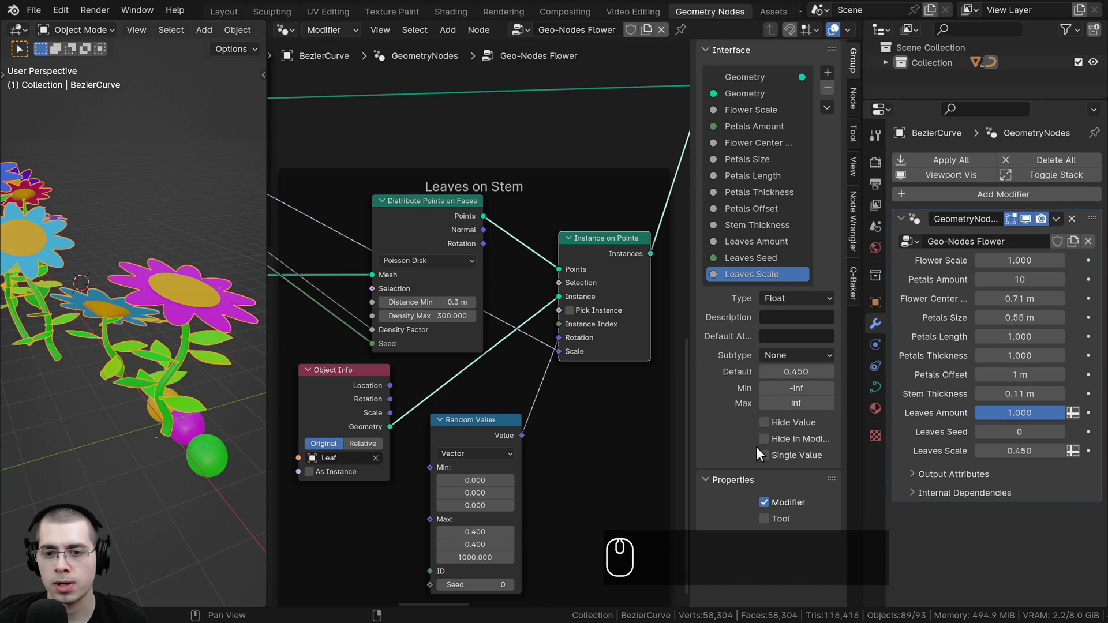
Step: Enable Single Value for the Leaves Scale and Leaves Amount inputs
left_click(729, 236)
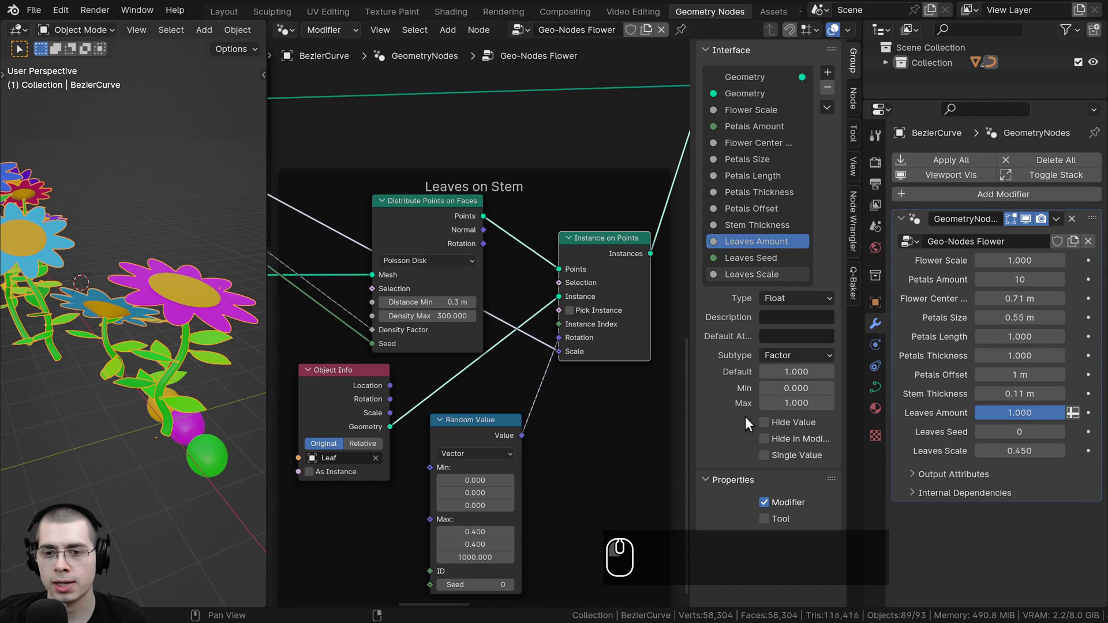
left_click(763, 455)
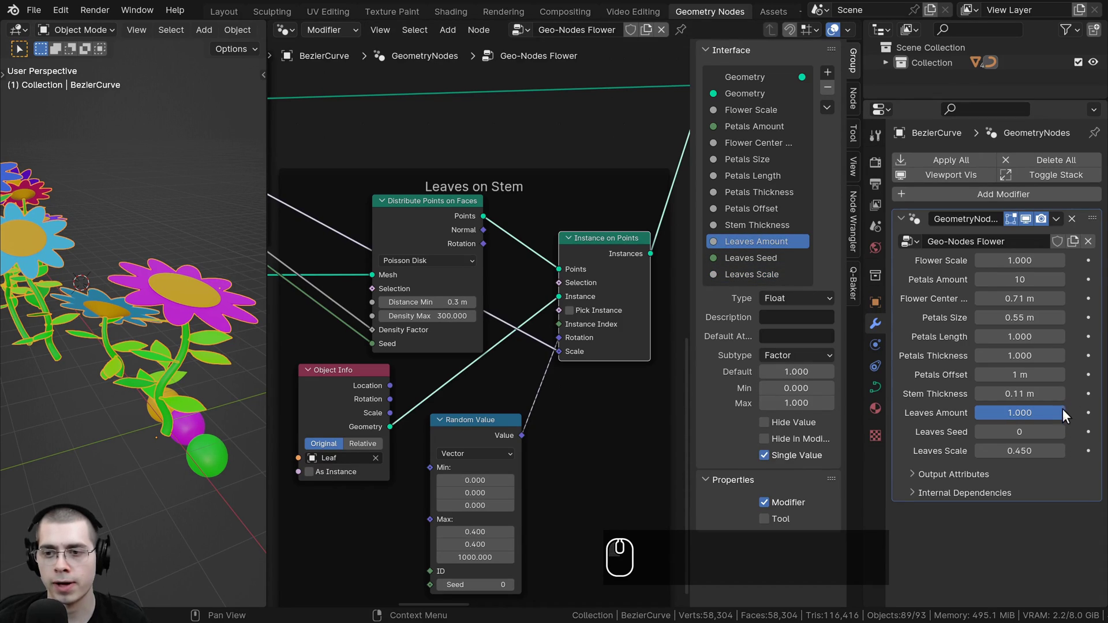
left_click(770, 278)
Step: Try different Start and End values on the Trim Curve node and cancel the changes
scroll(474, 409, "down", 4)
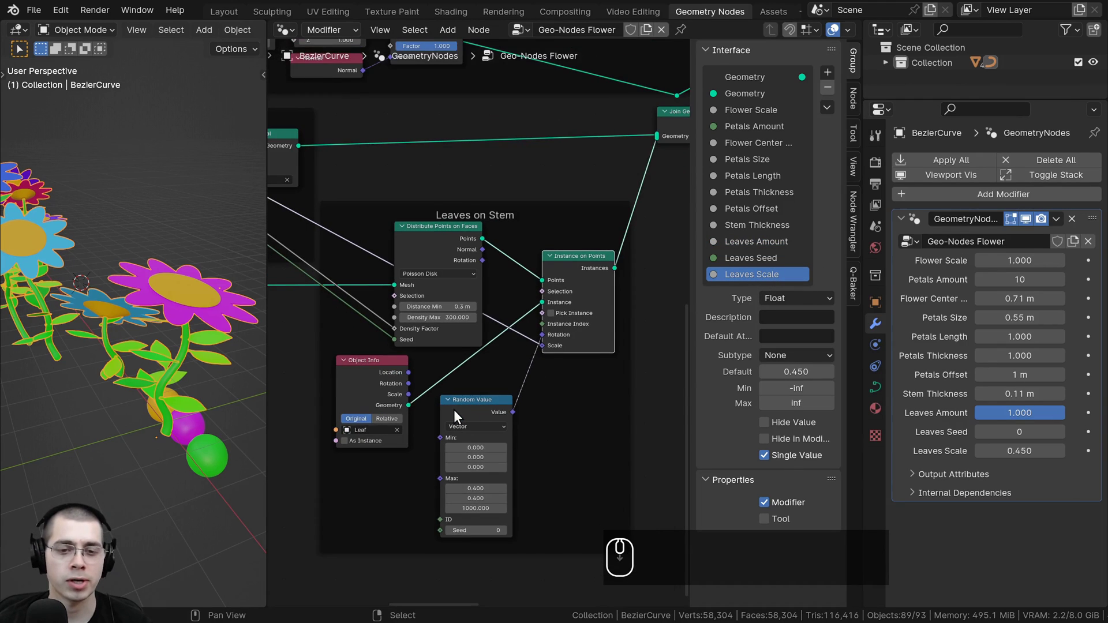
middle_click_drag(161, 343, 202, 340)
middle_click_drag(354, 315, 510, 331)
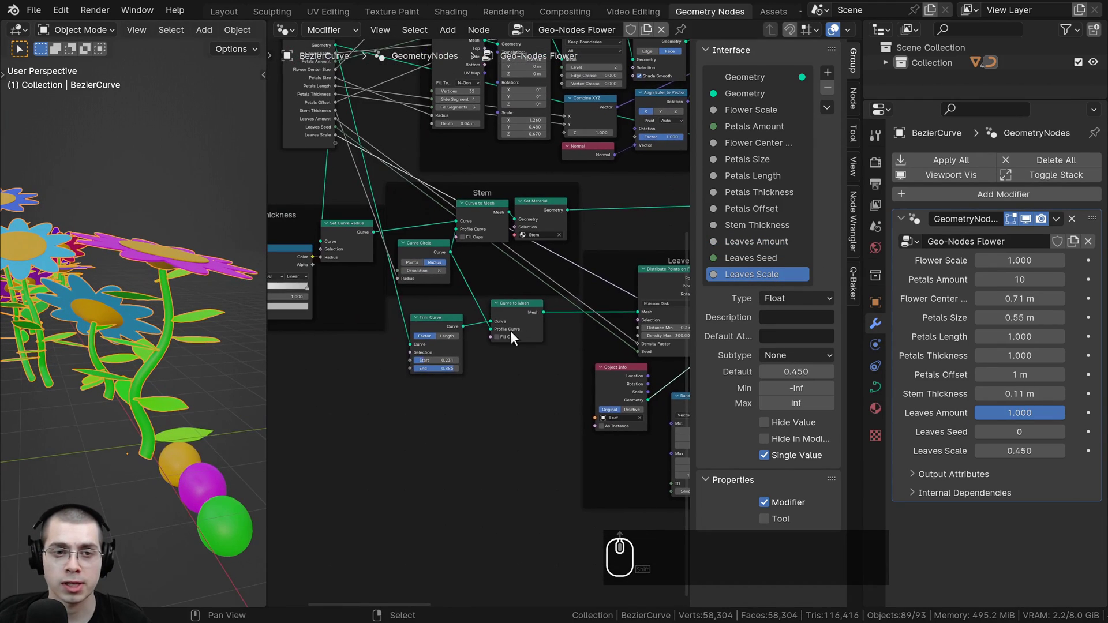
scroll(477, 328, "up", 3)
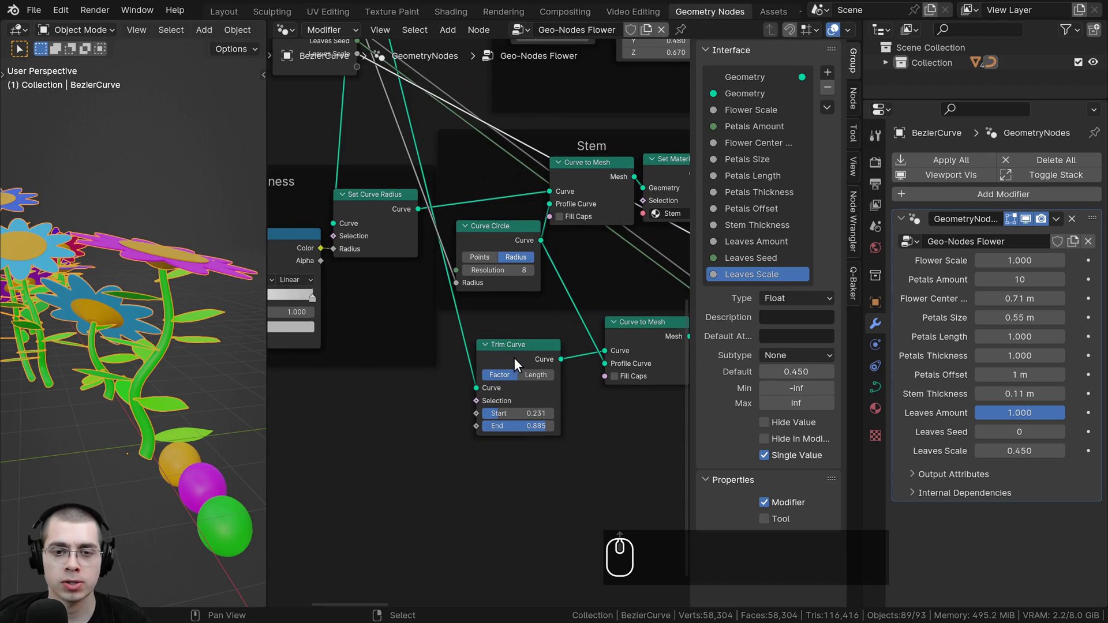
scroll(514, 361, "up", 1)
left_click_drag(503, 396, 537, 410)
right_click(537, 410)
scroll(477, 402, "down", 1)
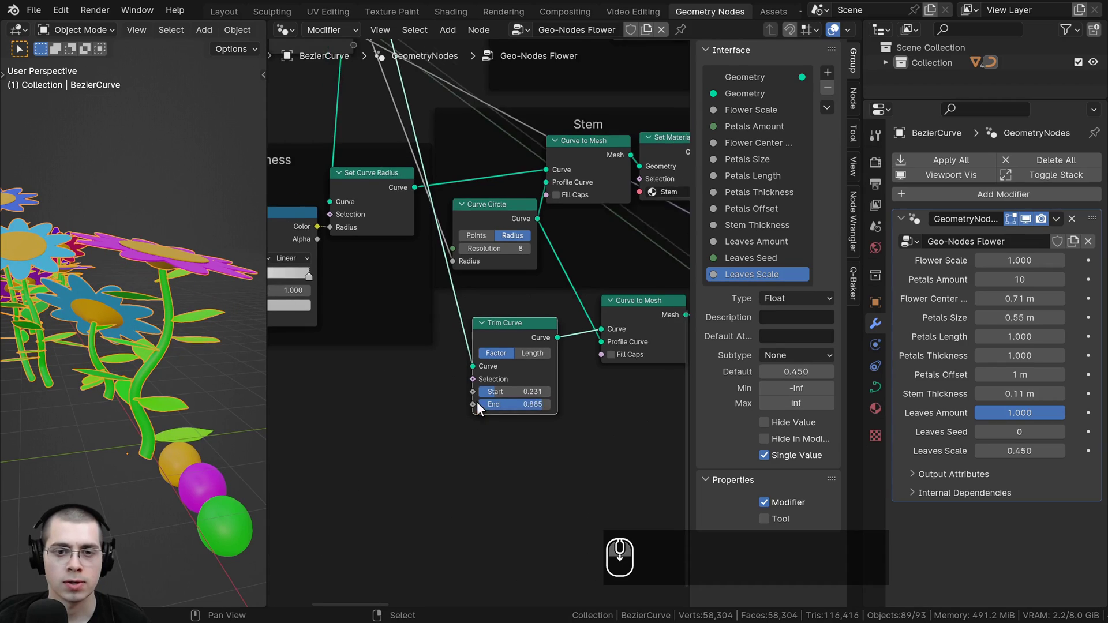
Step: Link the Trim Curve node's Start and End sockets to the Group Input's empty socket
middle_click_drag(477, 404, 564, 399)
left_click_drag(543, 392, 434, 74)
left_click_drag(543, 405, 433, 84)
Step: Rename the new Start and End inputs to Leaves Start and Leaves End
left_click(718, 291)
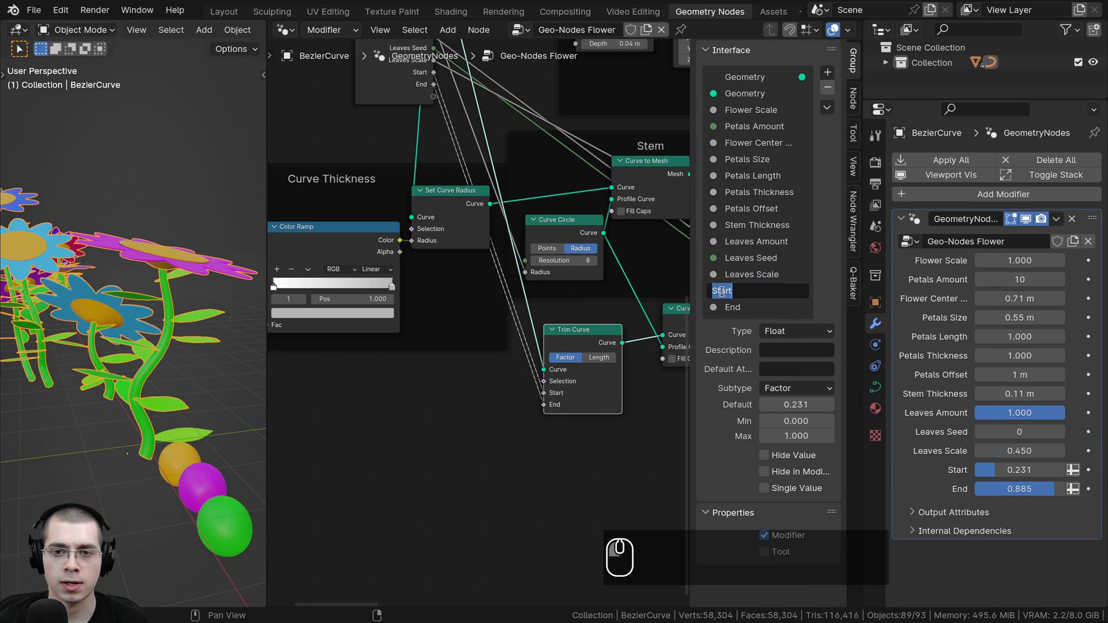
double_click(802, 298)
type("Leaves")
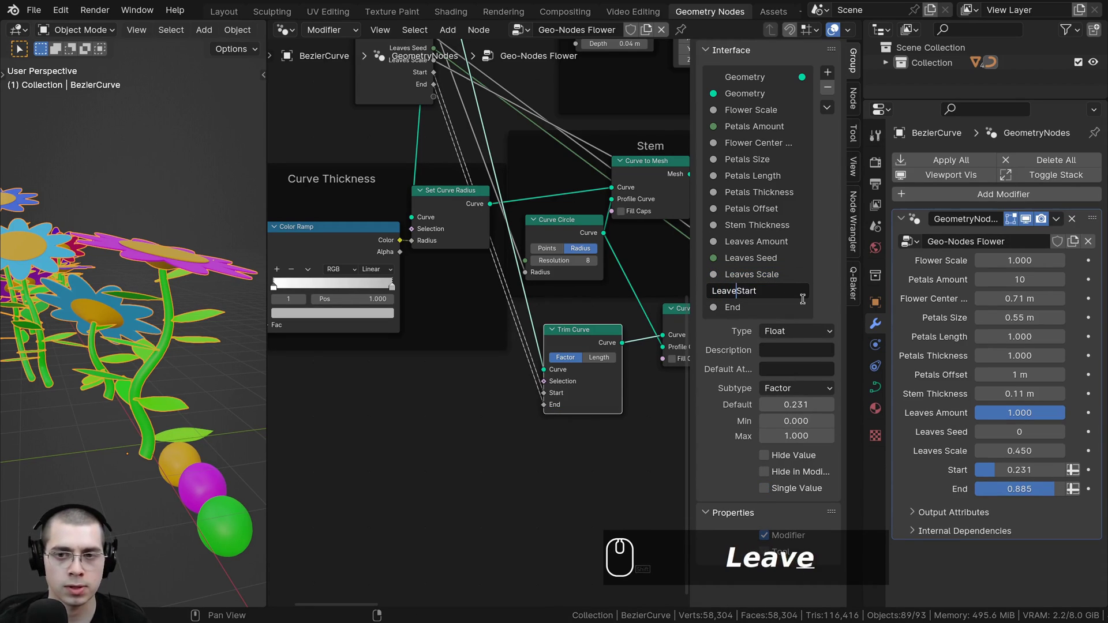
key("Return")
double_click(801, 299)
left_click(716, 307)
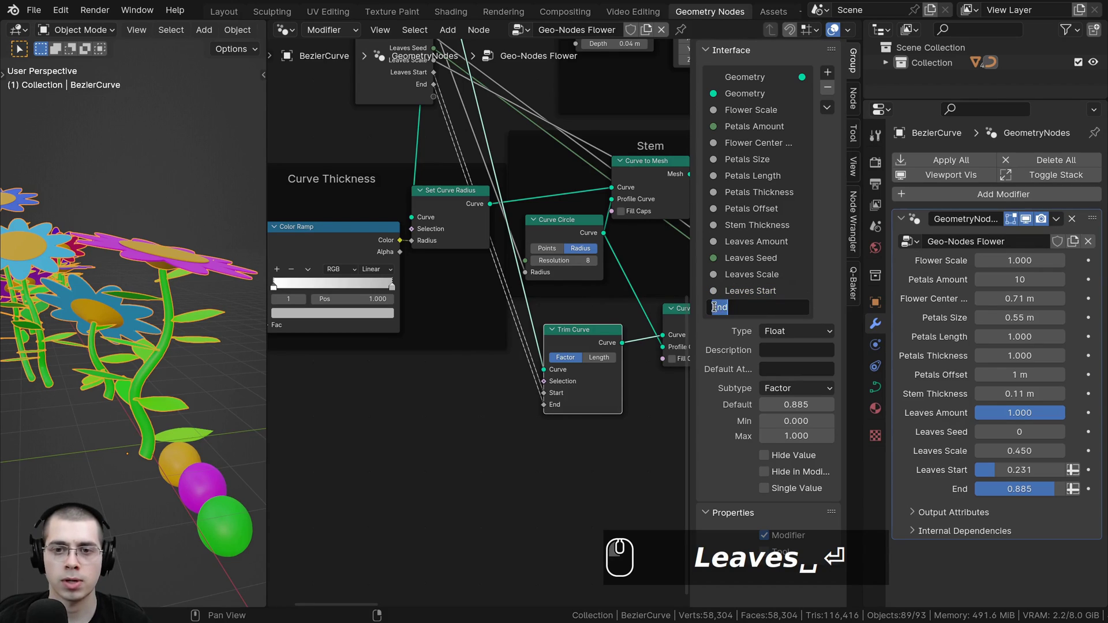
type("Leaves")
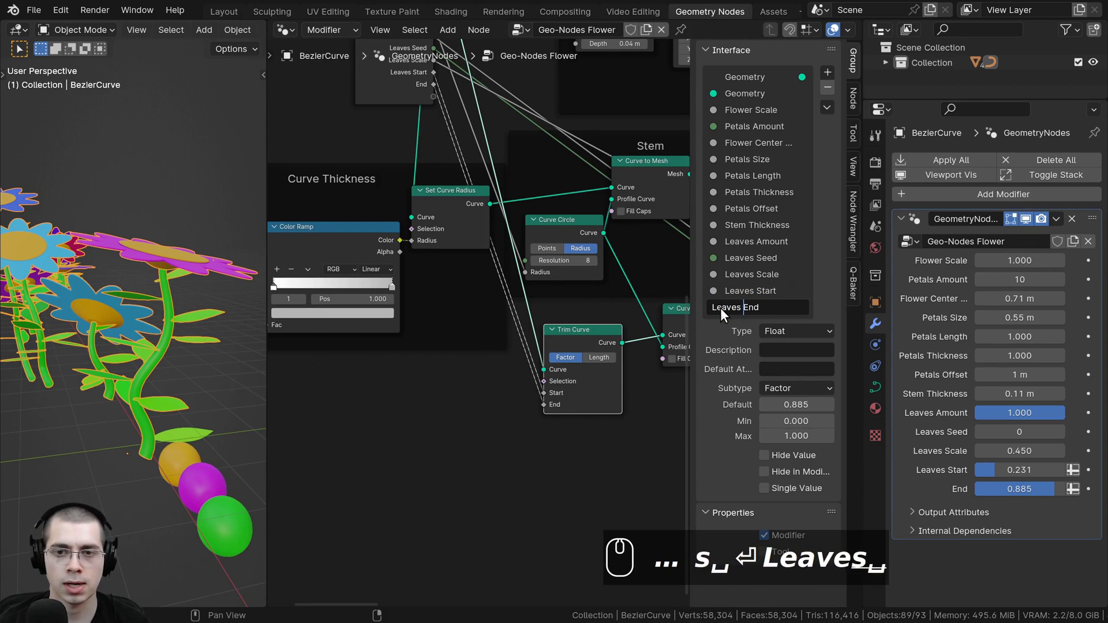
key("Return")
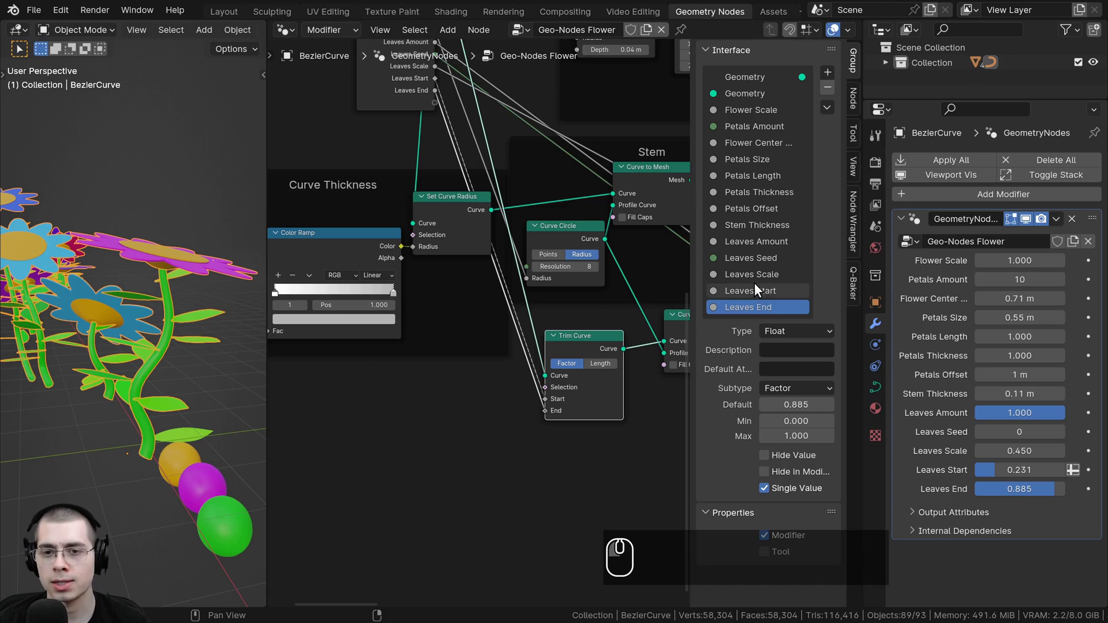
Step: Enable Single Value for the Leaves End and Leaves Start inputs and save the file
left_click(753, 285)
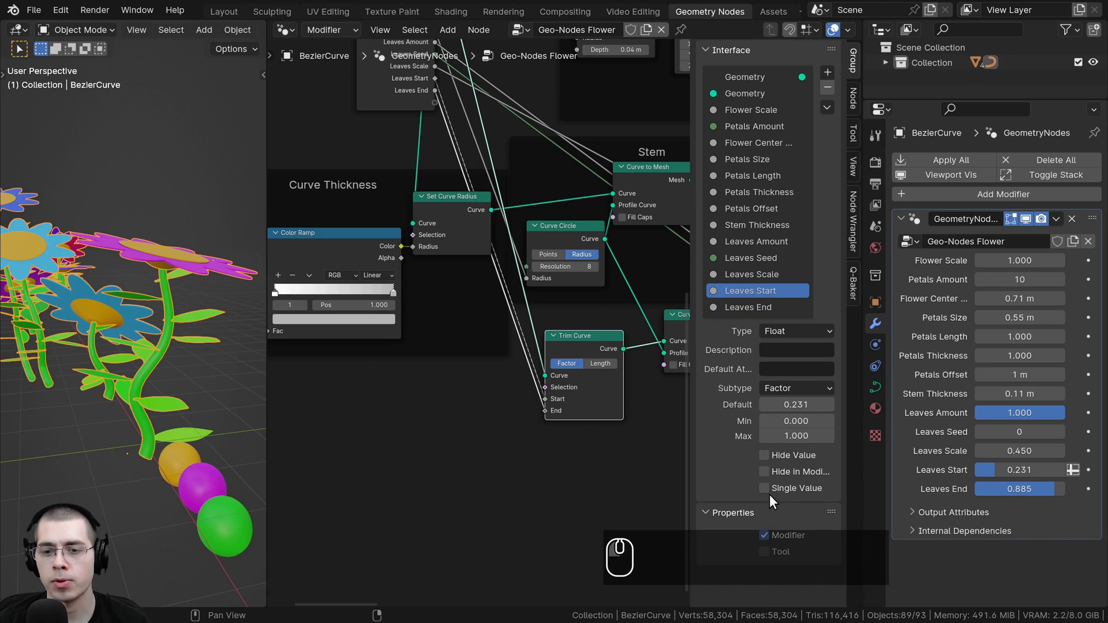
left_click(750, 308)
middle_click_drag(516, 304, 509, 350)
scroll(511, 321, "down", 2)
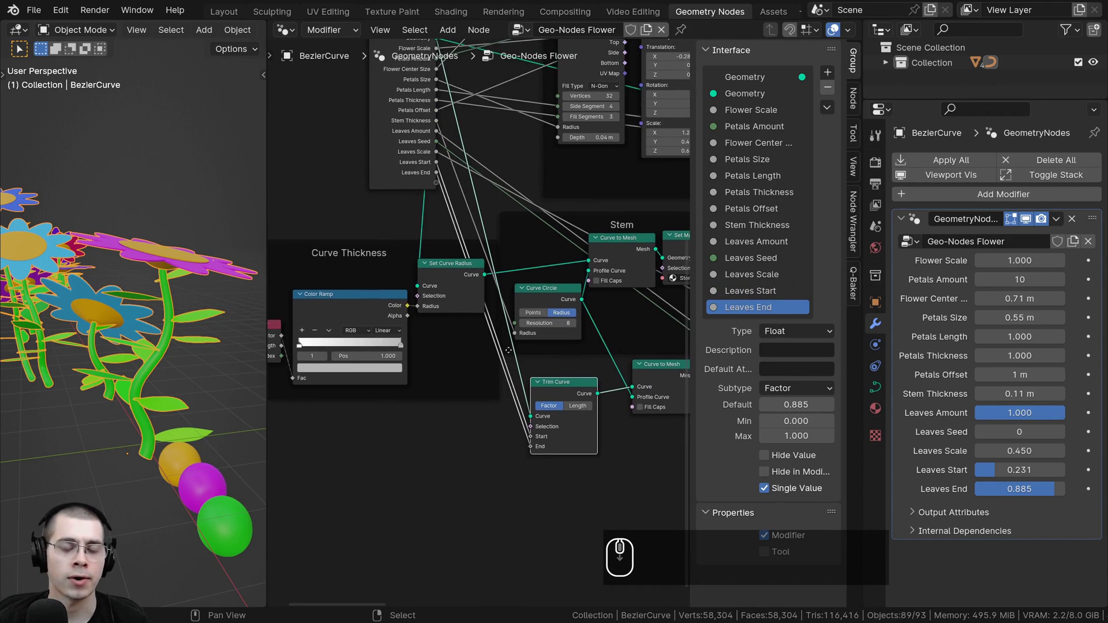
key("ctrl+s")
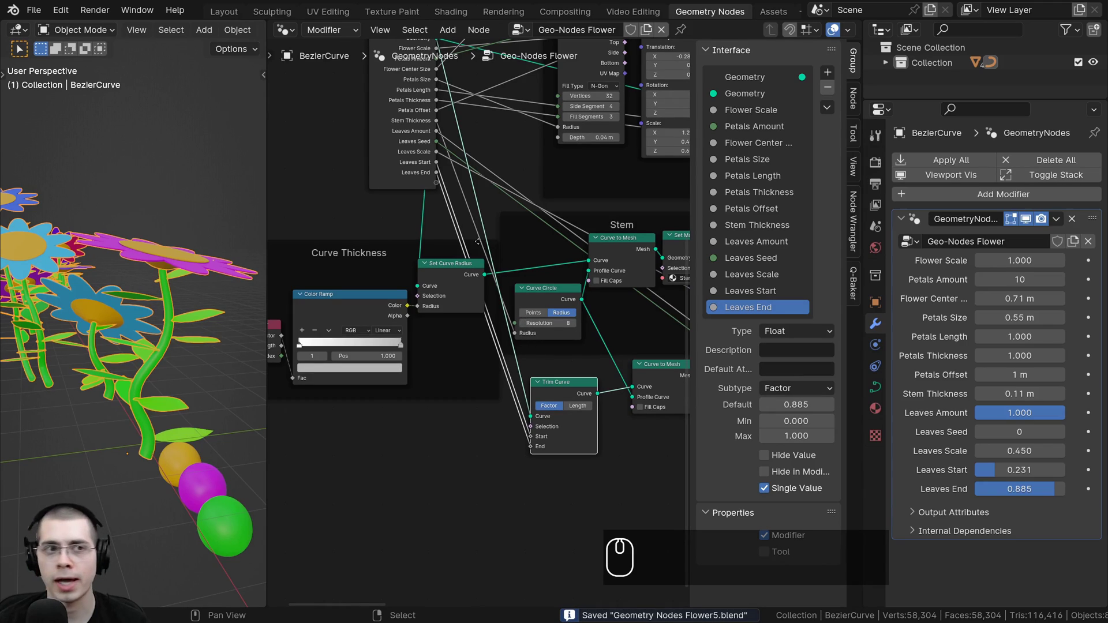
Step: Switch to the Layout workspace and deselect all objects
left_click(223, 12)
middle_click_drag(495, 330, 375, 288)
scroll(351, 299, "up", 1)
key("a")
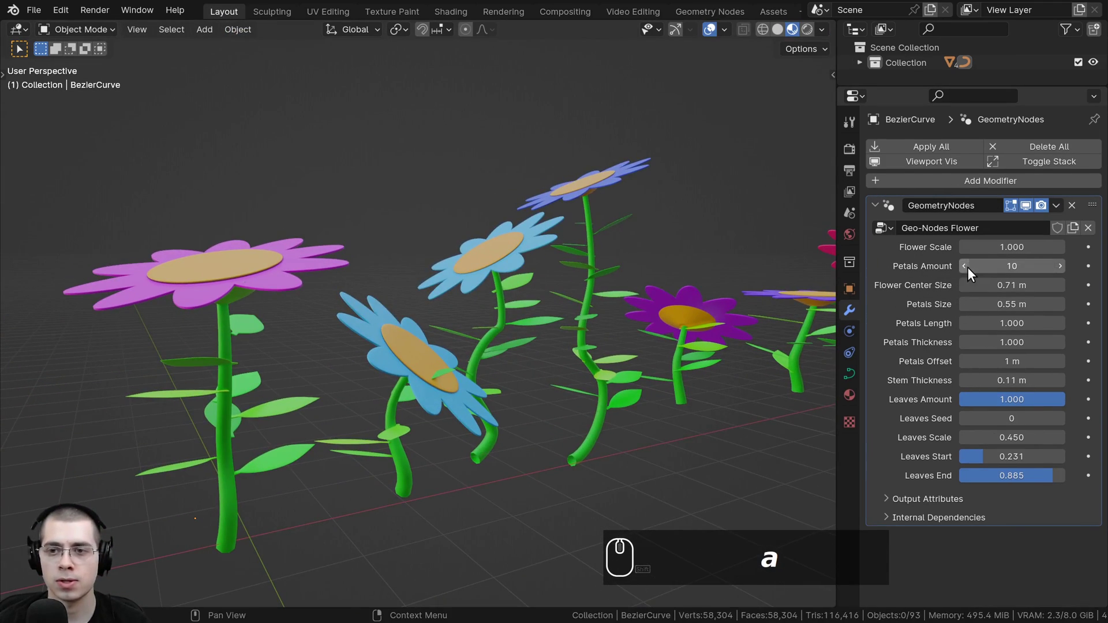
Step: Try different flower and petal values on the modifier, from Flower Scale to Petals Offset, and restore them
left_click_drag(990, 248, 1012, 343)
right_click(990, 247)
right_click(1013, 327)
right_click(1012, 342)
mouse_move(1012, 362)
left_mouse_down()
mouse_move(998, 361)
mouse_move(1033, 361)
mouse_move(996, 361)
left_mouse_up()
key("BackSpace")
middle_click_drag(831, 375, 808, 388)
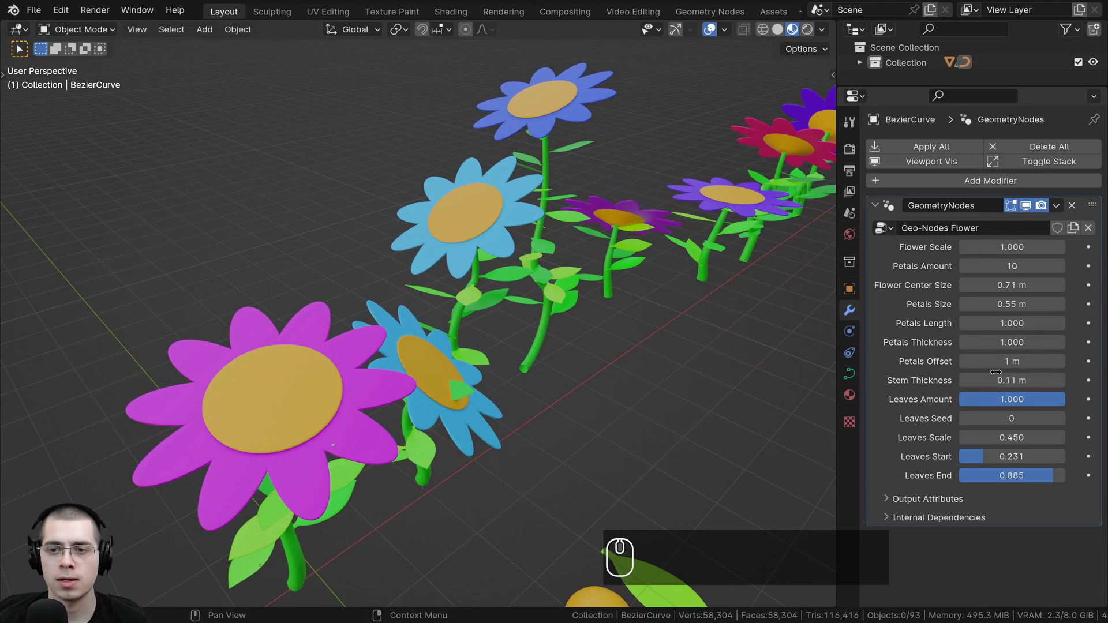
Step: Try different stem and leaf values on the modifier, from Stem Thickness to Leaves End, and restore them
left_click_drag(995, 380, 987, 475)
right_click(1003, 437)
right_click(1002, 456)
key("ctrl+z")
Step: Bring the whole row of flowers into view and save the file
scroll(718, 390, "down", 3)
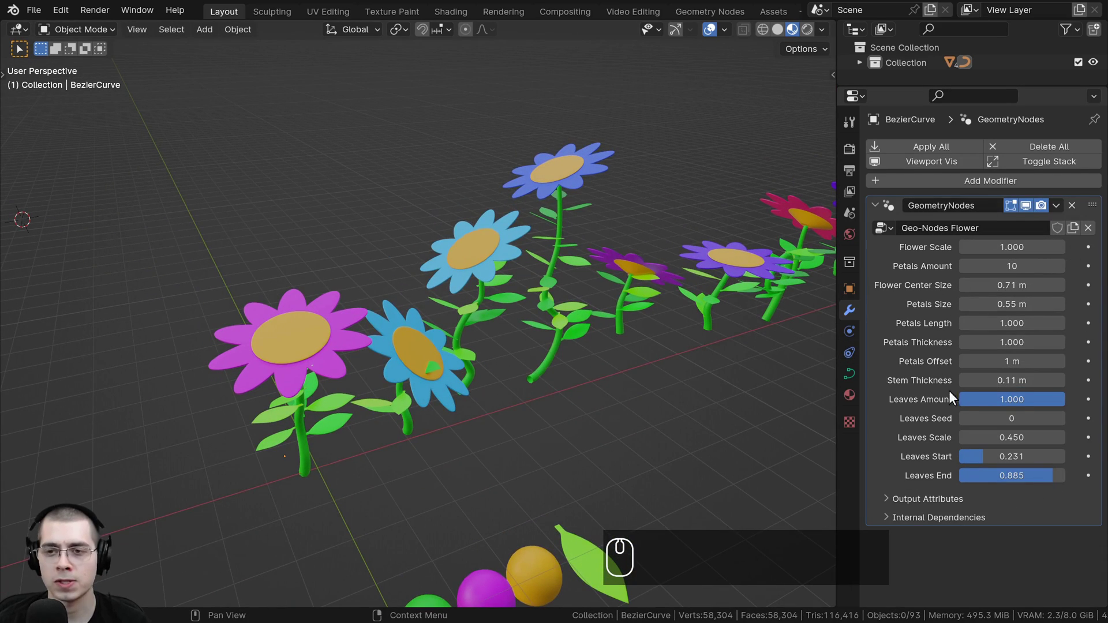
middle_click_drag(437, 307, 537, 321)
key("ctrl+s")
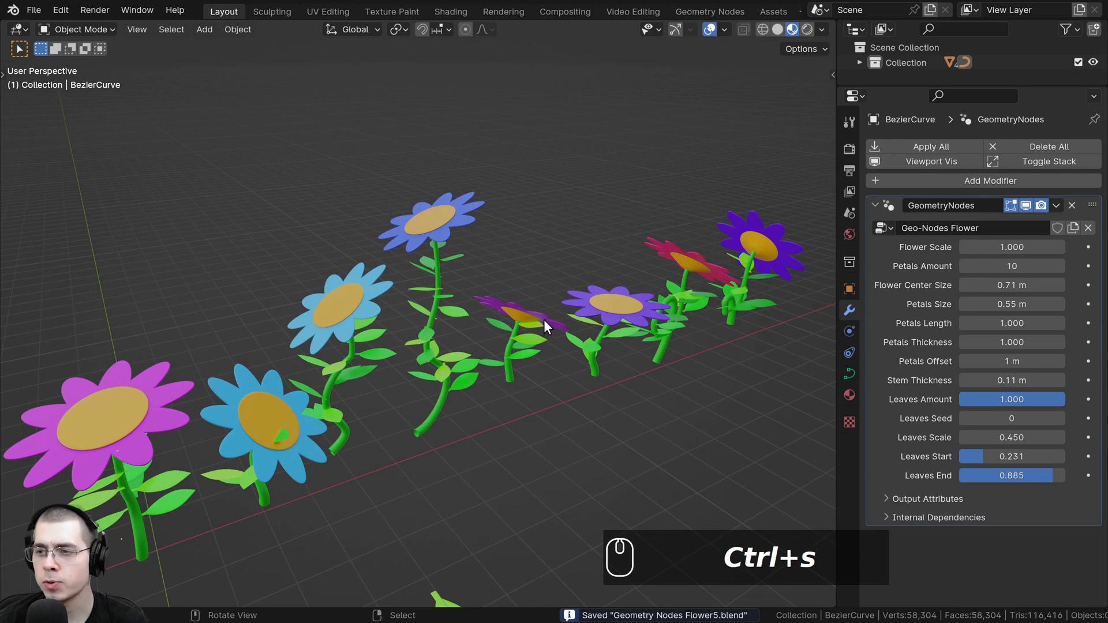
Step: Examine the row of flowers from several angles, both selected and deselected
mouse_move(473, 246)
middle_mouse_down()
mouse_move(469, 226)
mouse_move(482, 238)
middle_mouse_up()
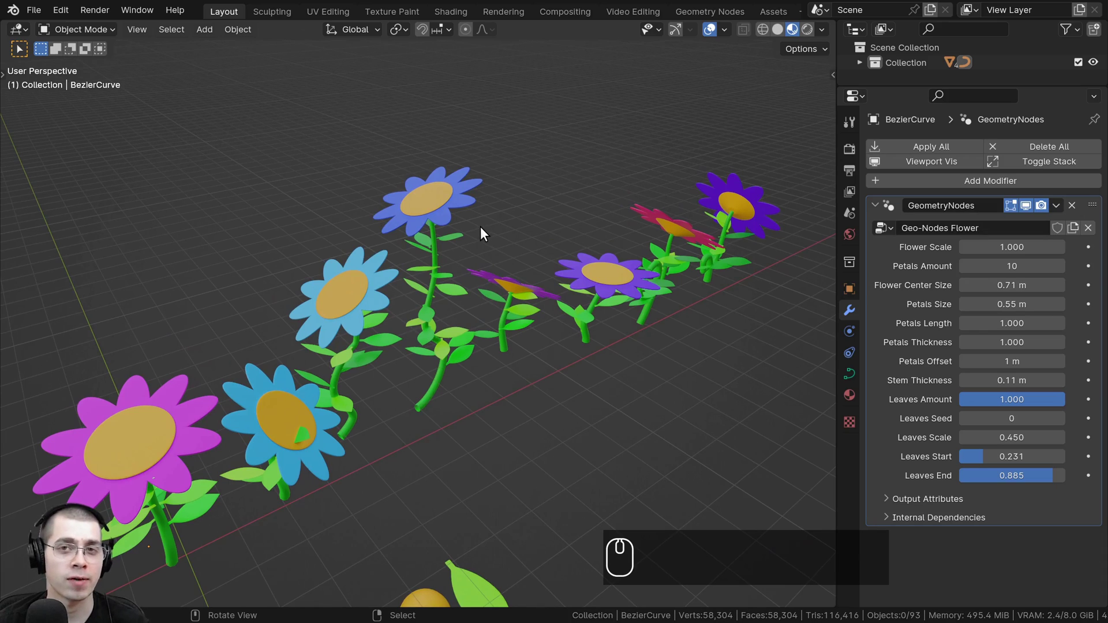
scroll(257, 363, "down", 3)
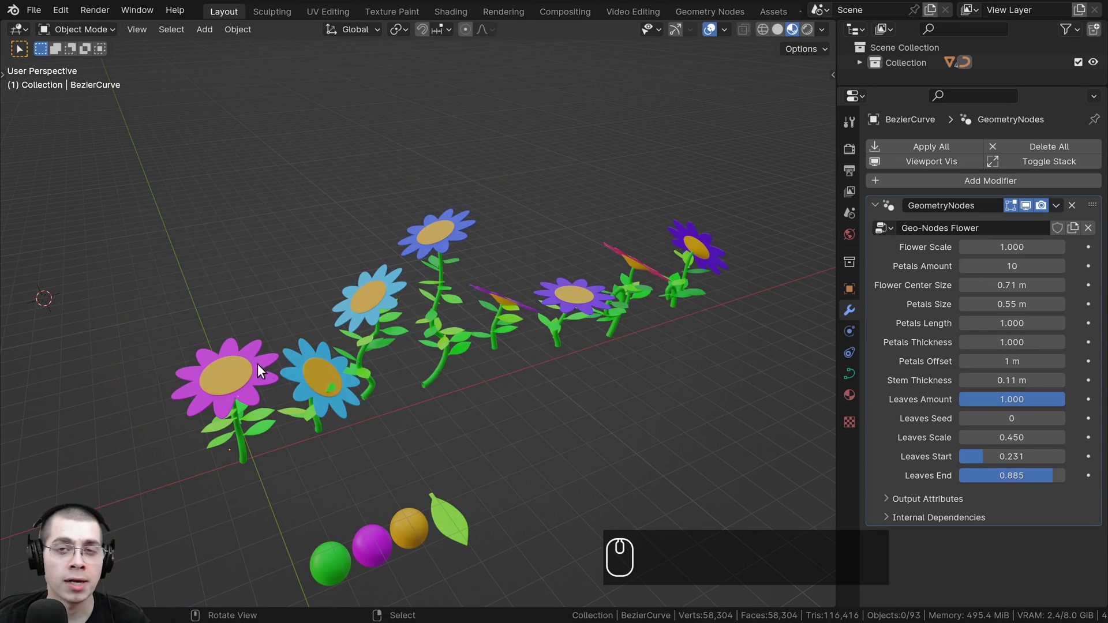
middle_click_drag(323, 348, 438, 373, "shift")
key("a")
middle_click_drag(326, 377, 354, 251)
middle_click_drag(296, 310, 350, 300)
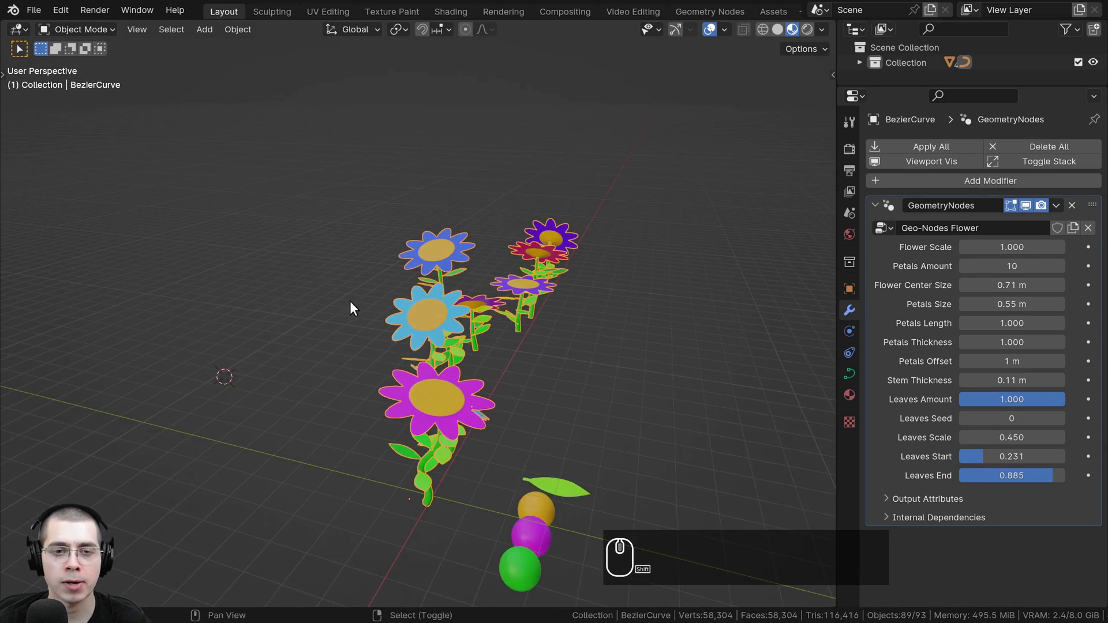
scroll(438, 267, "up", 4)
middle_click_drag(171, 311, 370, 211)
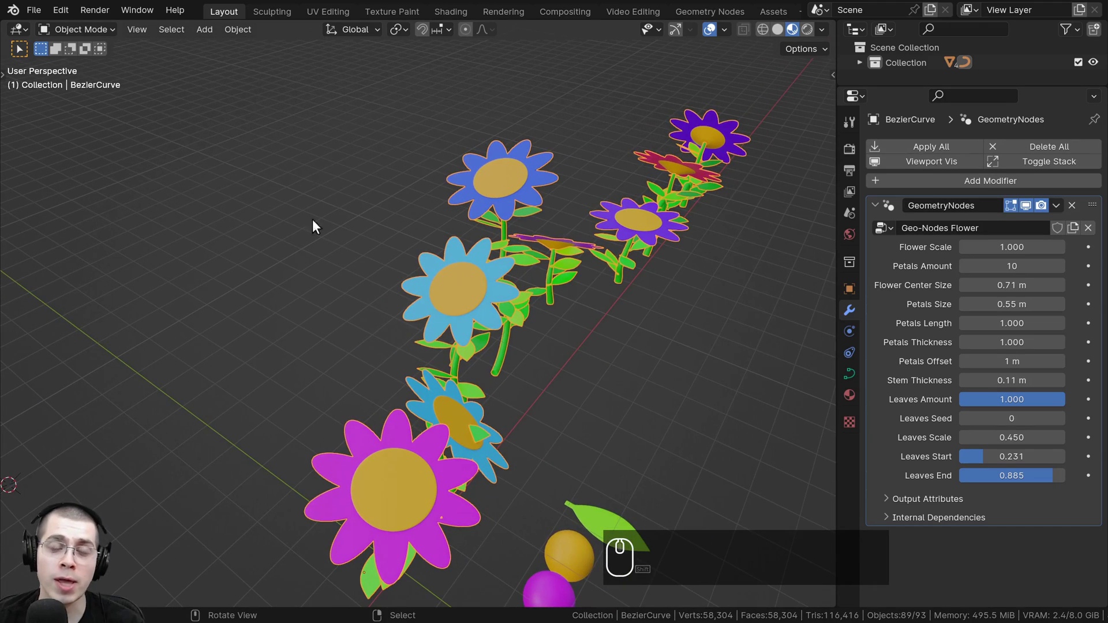
scroll(381, 360, "down", 2)
middle_click_drag(452, 208, 409, 404)
middle_click_drag(403, 493, 443, 395, "shift")
scroll(445, 412, "up", 2)
key("a")
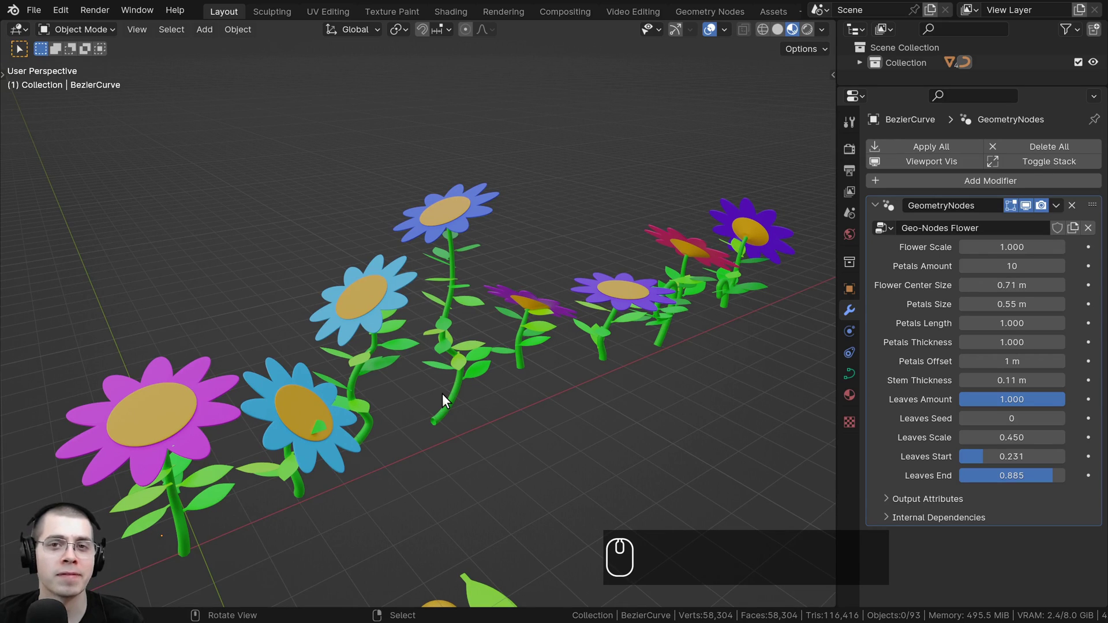
middle_click_drag(446, 391, 347, 383)
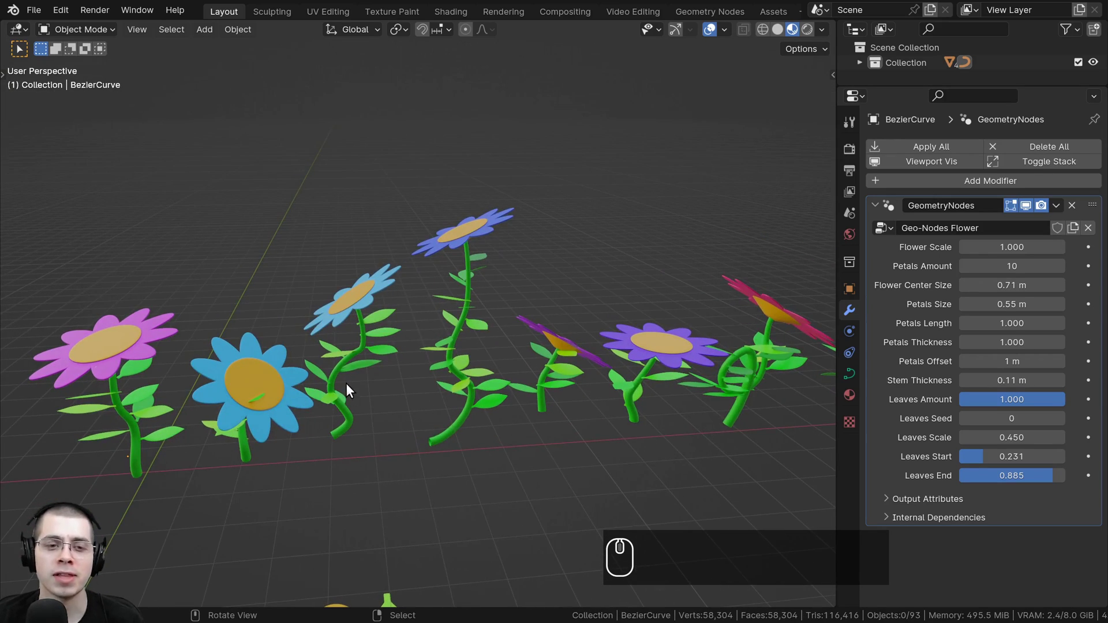
Step: Try moving the whole row of flowers, cancel the move and deselect everything
key("g")
key("g")
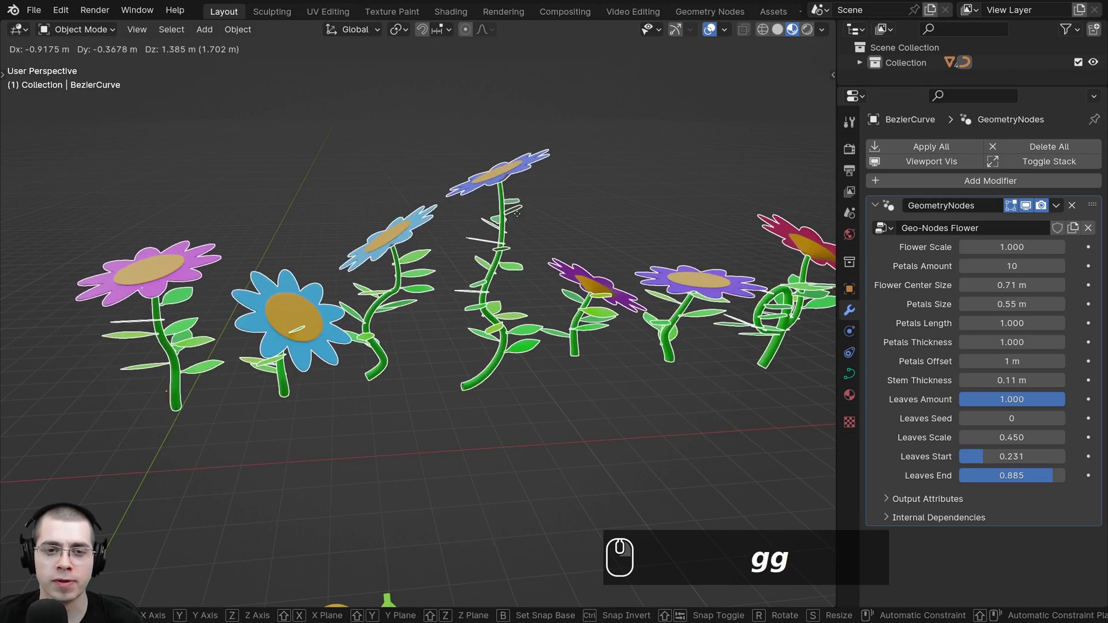
right_click(517, 214)
middle_click_drag(522, 358, 642, 414)
scroll(594, 322, "up", 1)
key("a")
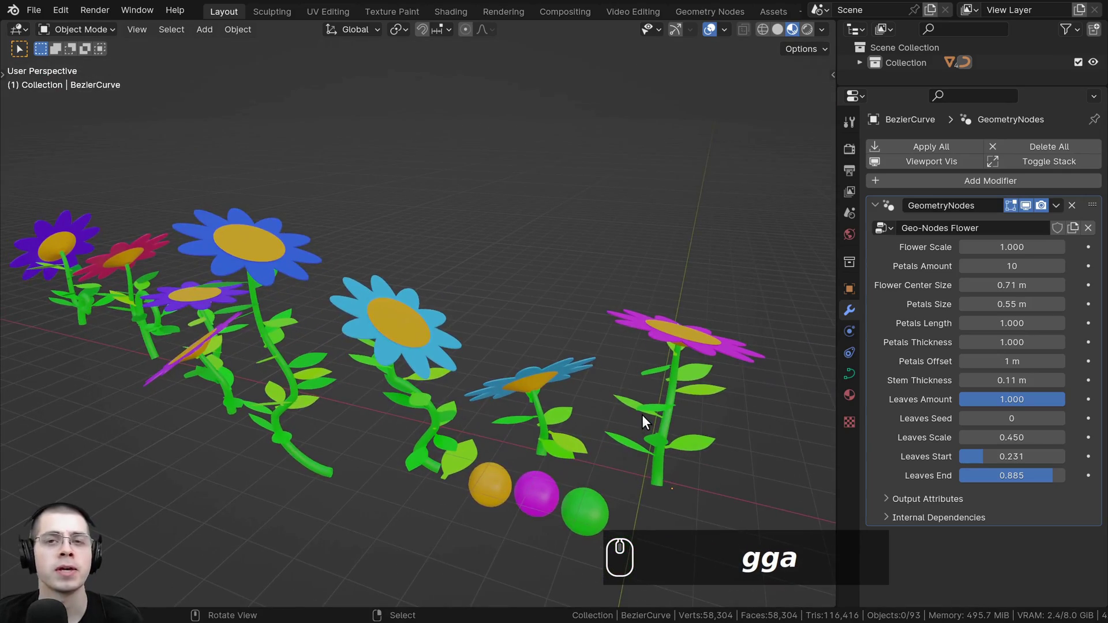
scroll(655, 376, "up", 2)
middle_click_drag(654, 375, 620, 308, "shift")
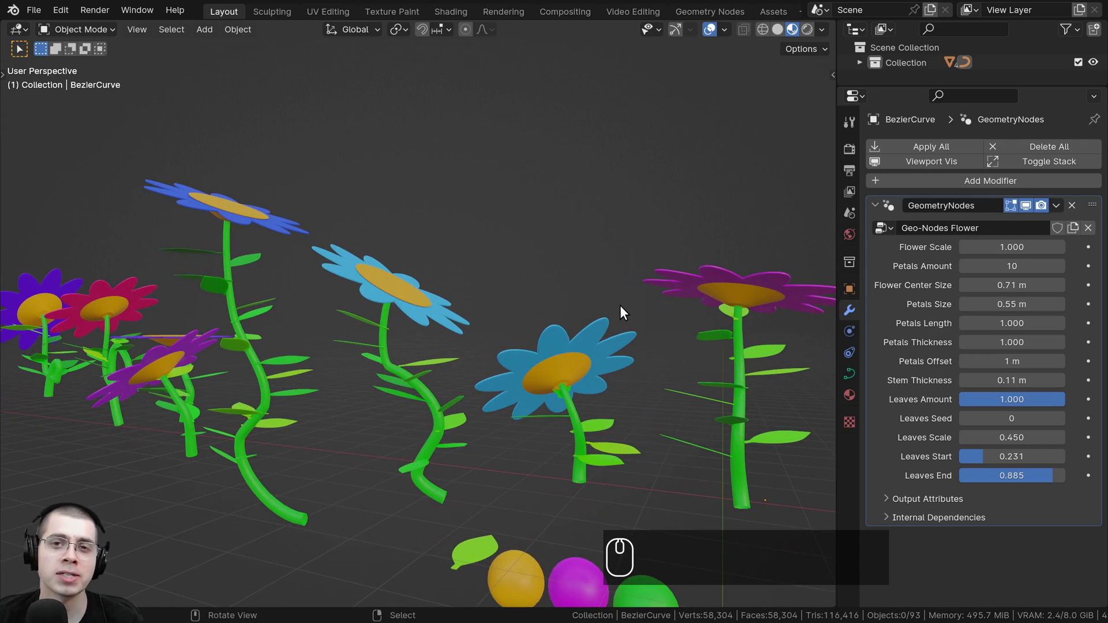